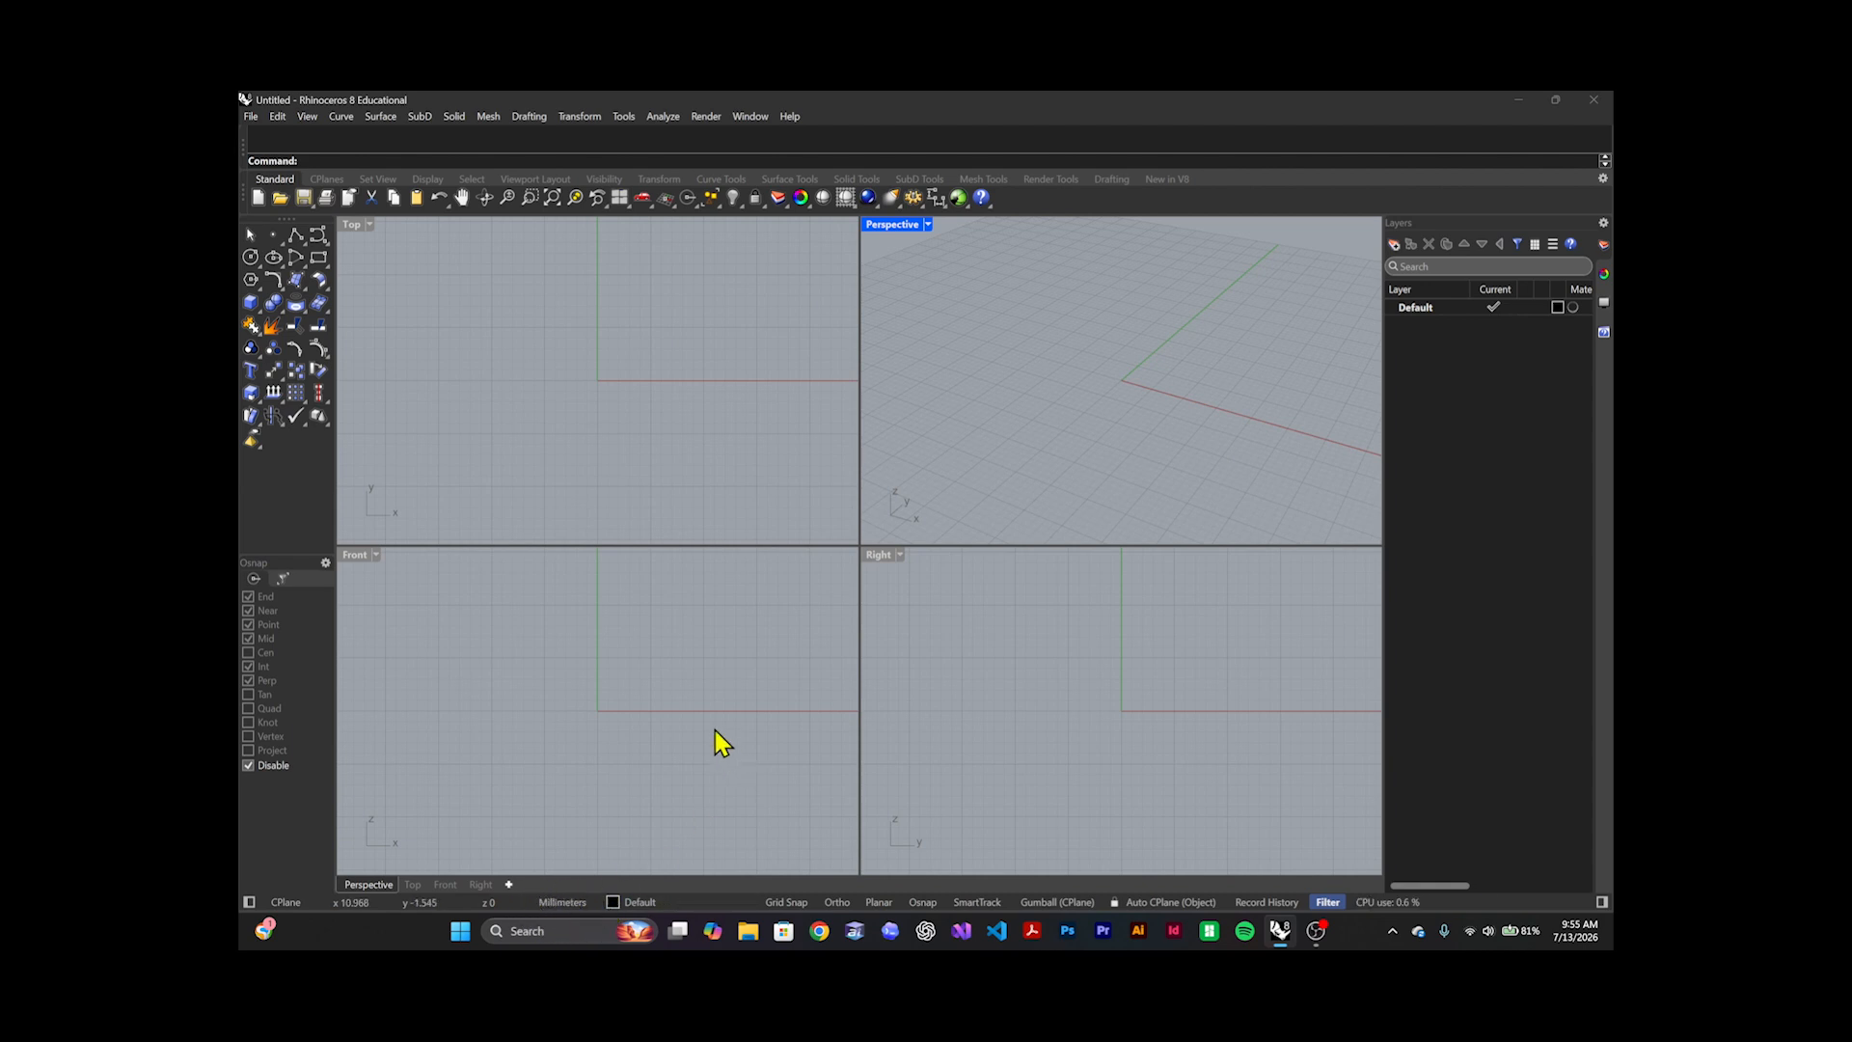
Set the document's model units to inches and turn on Ortho
{"action": "left_click", "coordinate": [742, 648]}
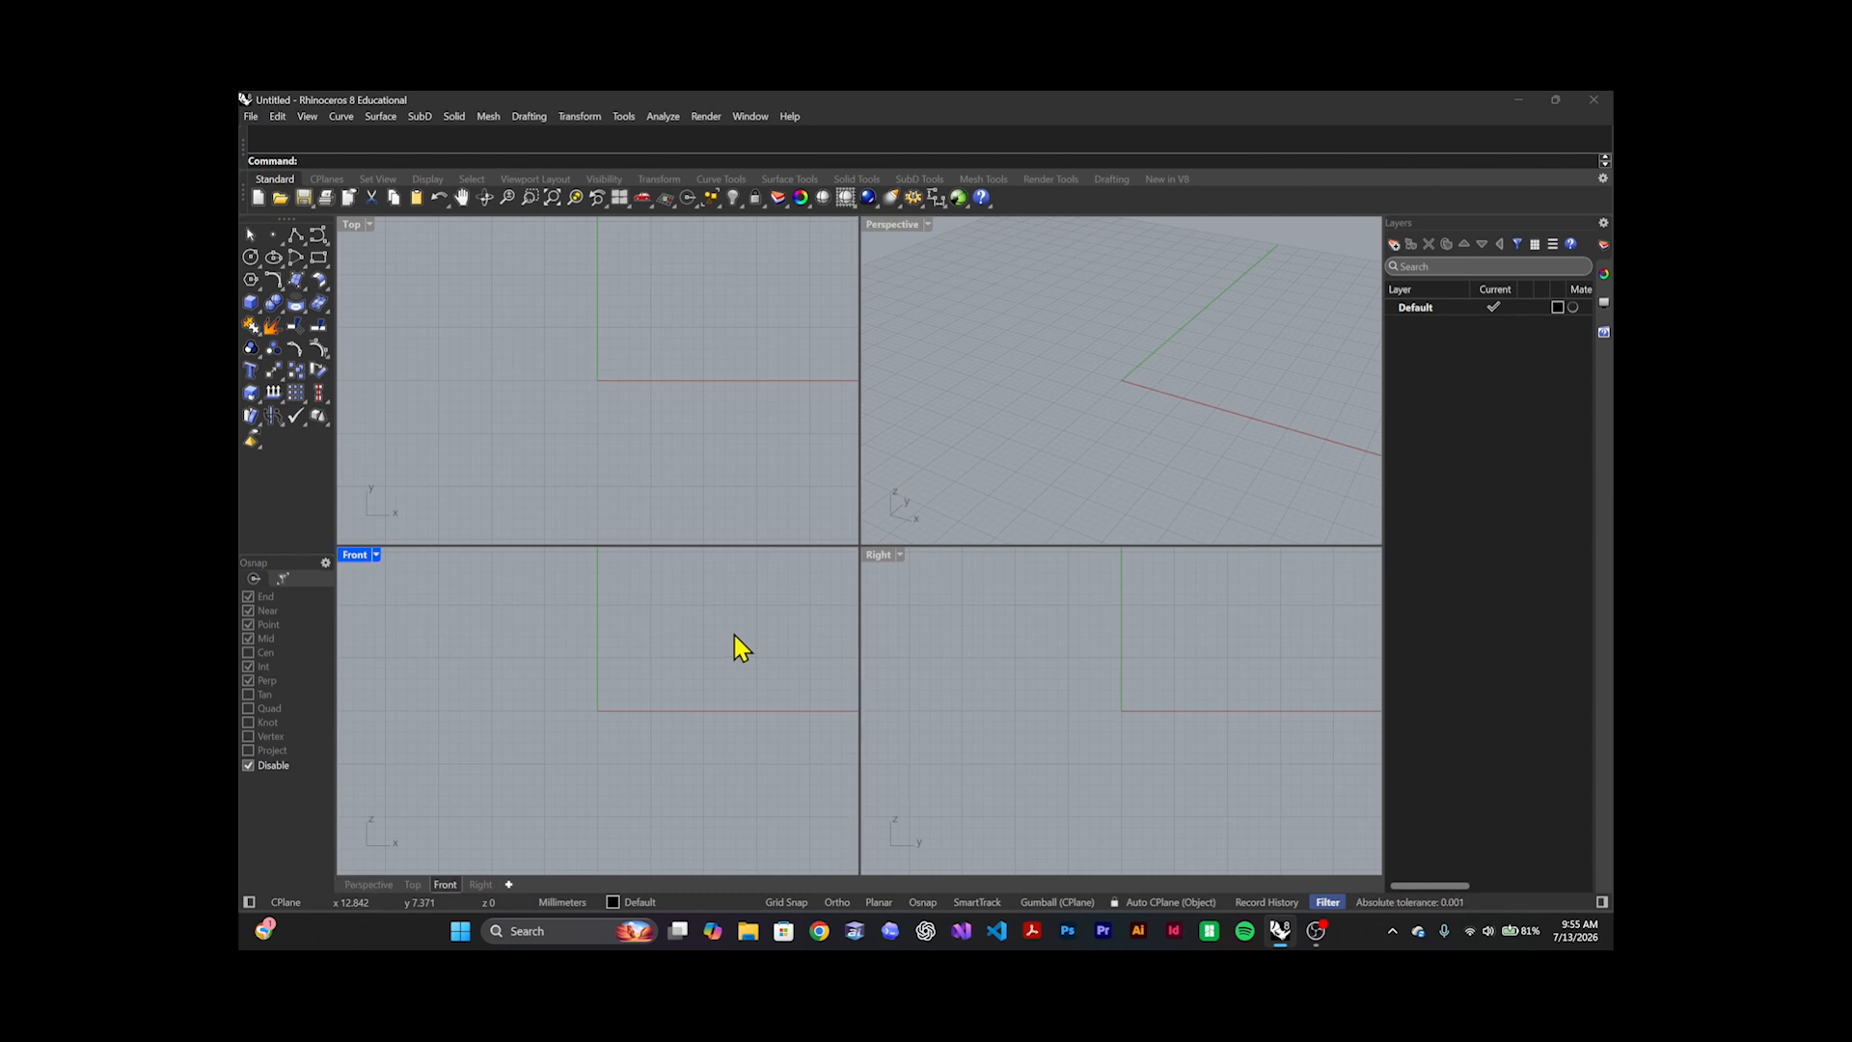
{"action": "type", "text": "Units"}
{"action": "key", "text": "Return"}
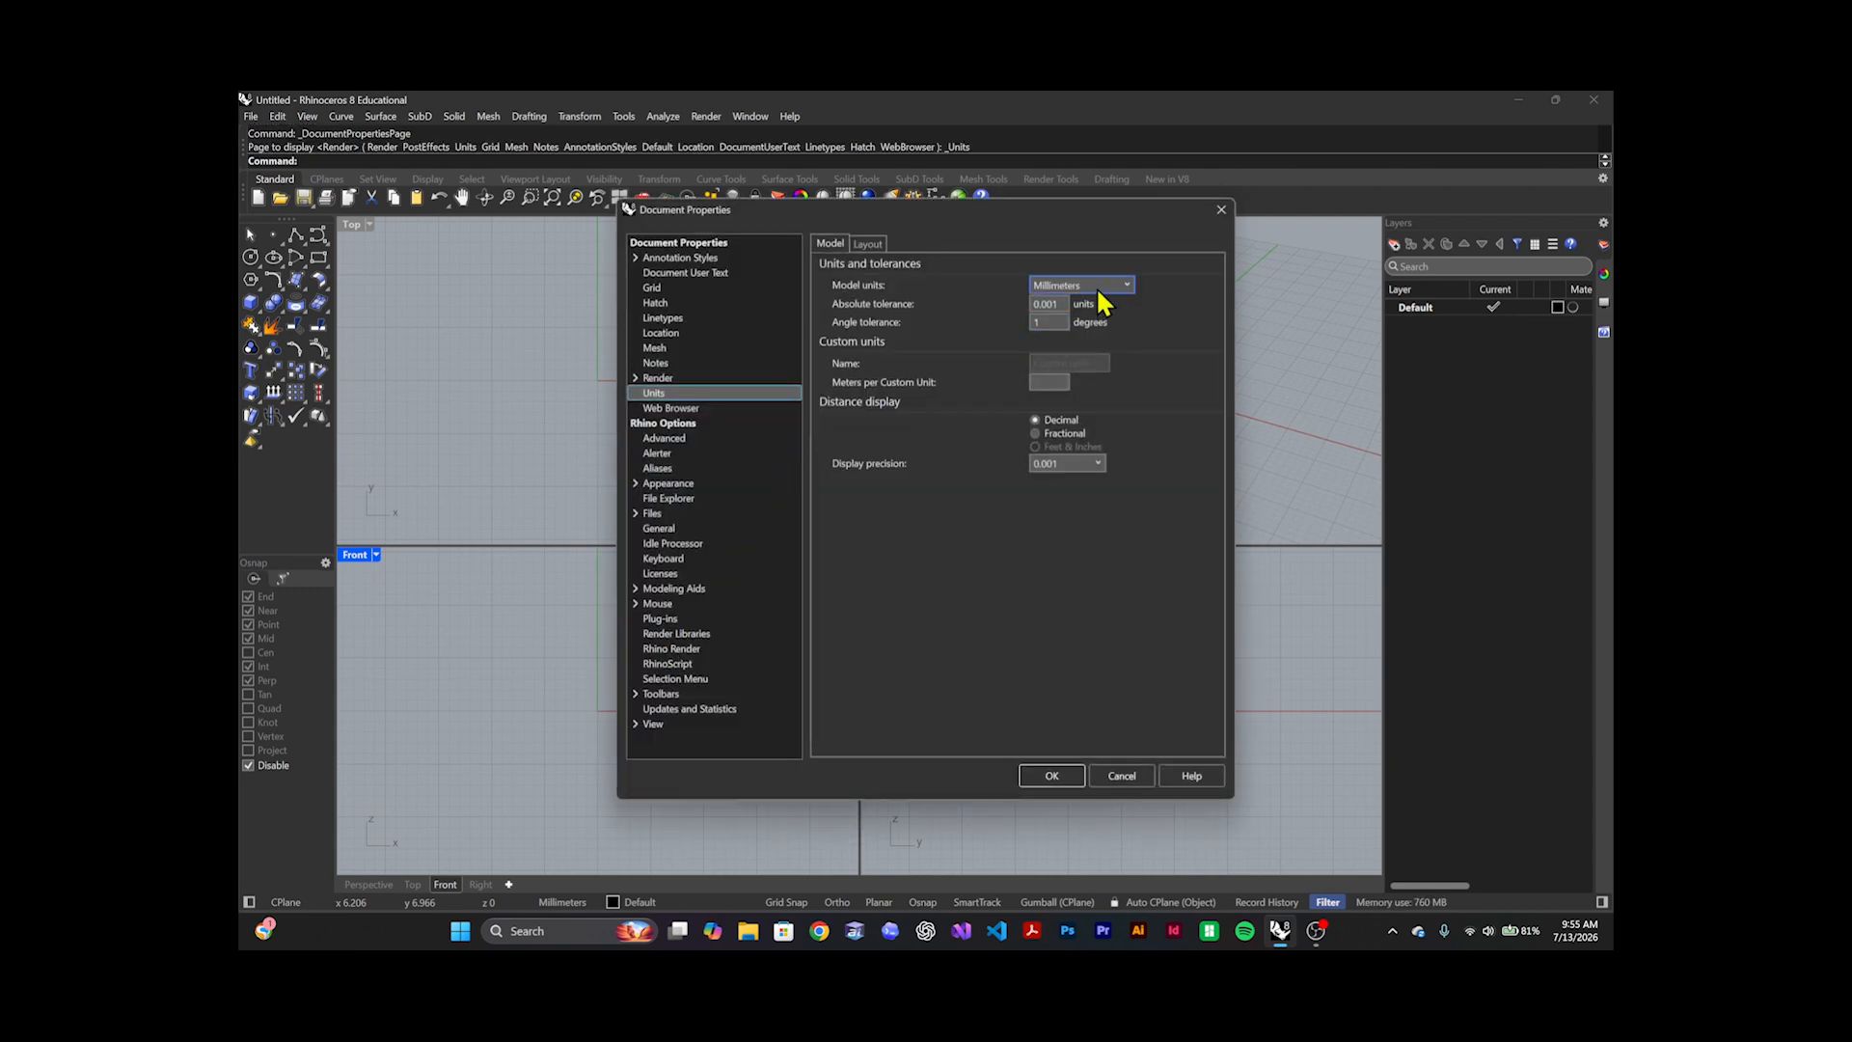
{"action": "left_click", "coordinate": [1086, 286]}
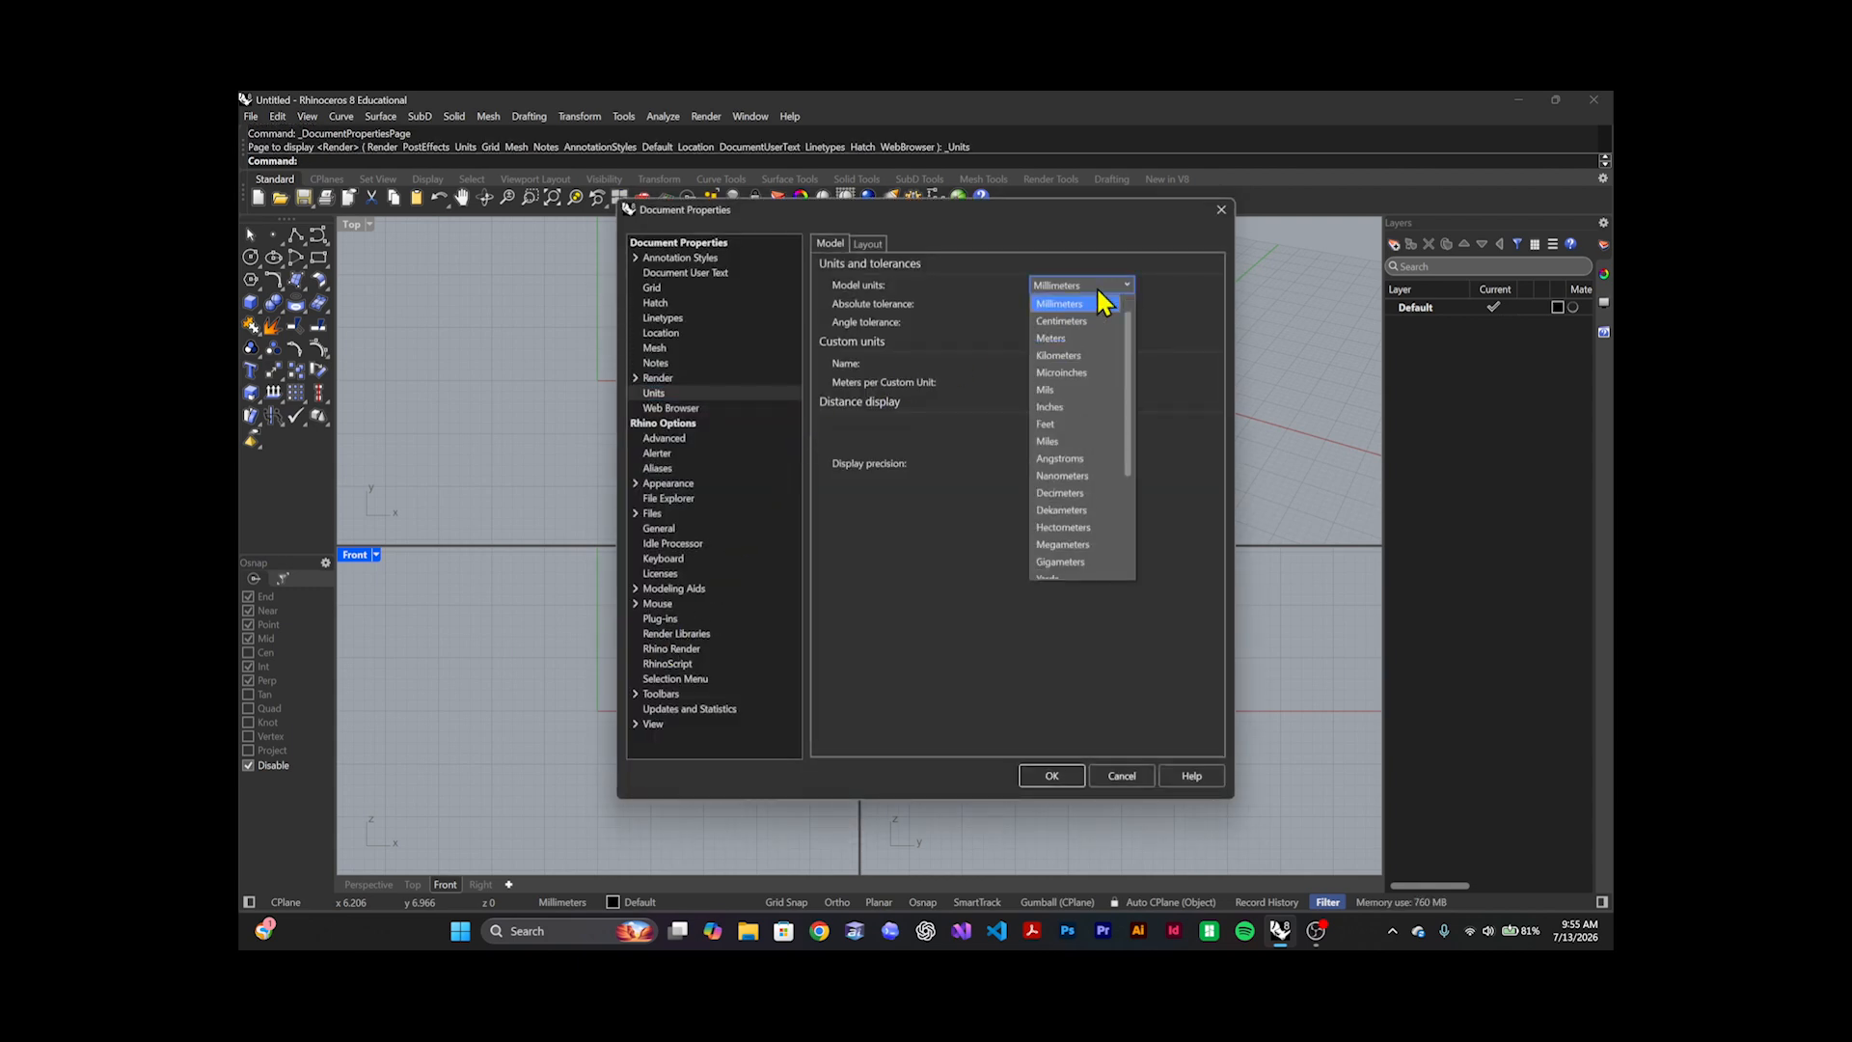
{"action": "left_click", "coordinate": [1081, 407]}
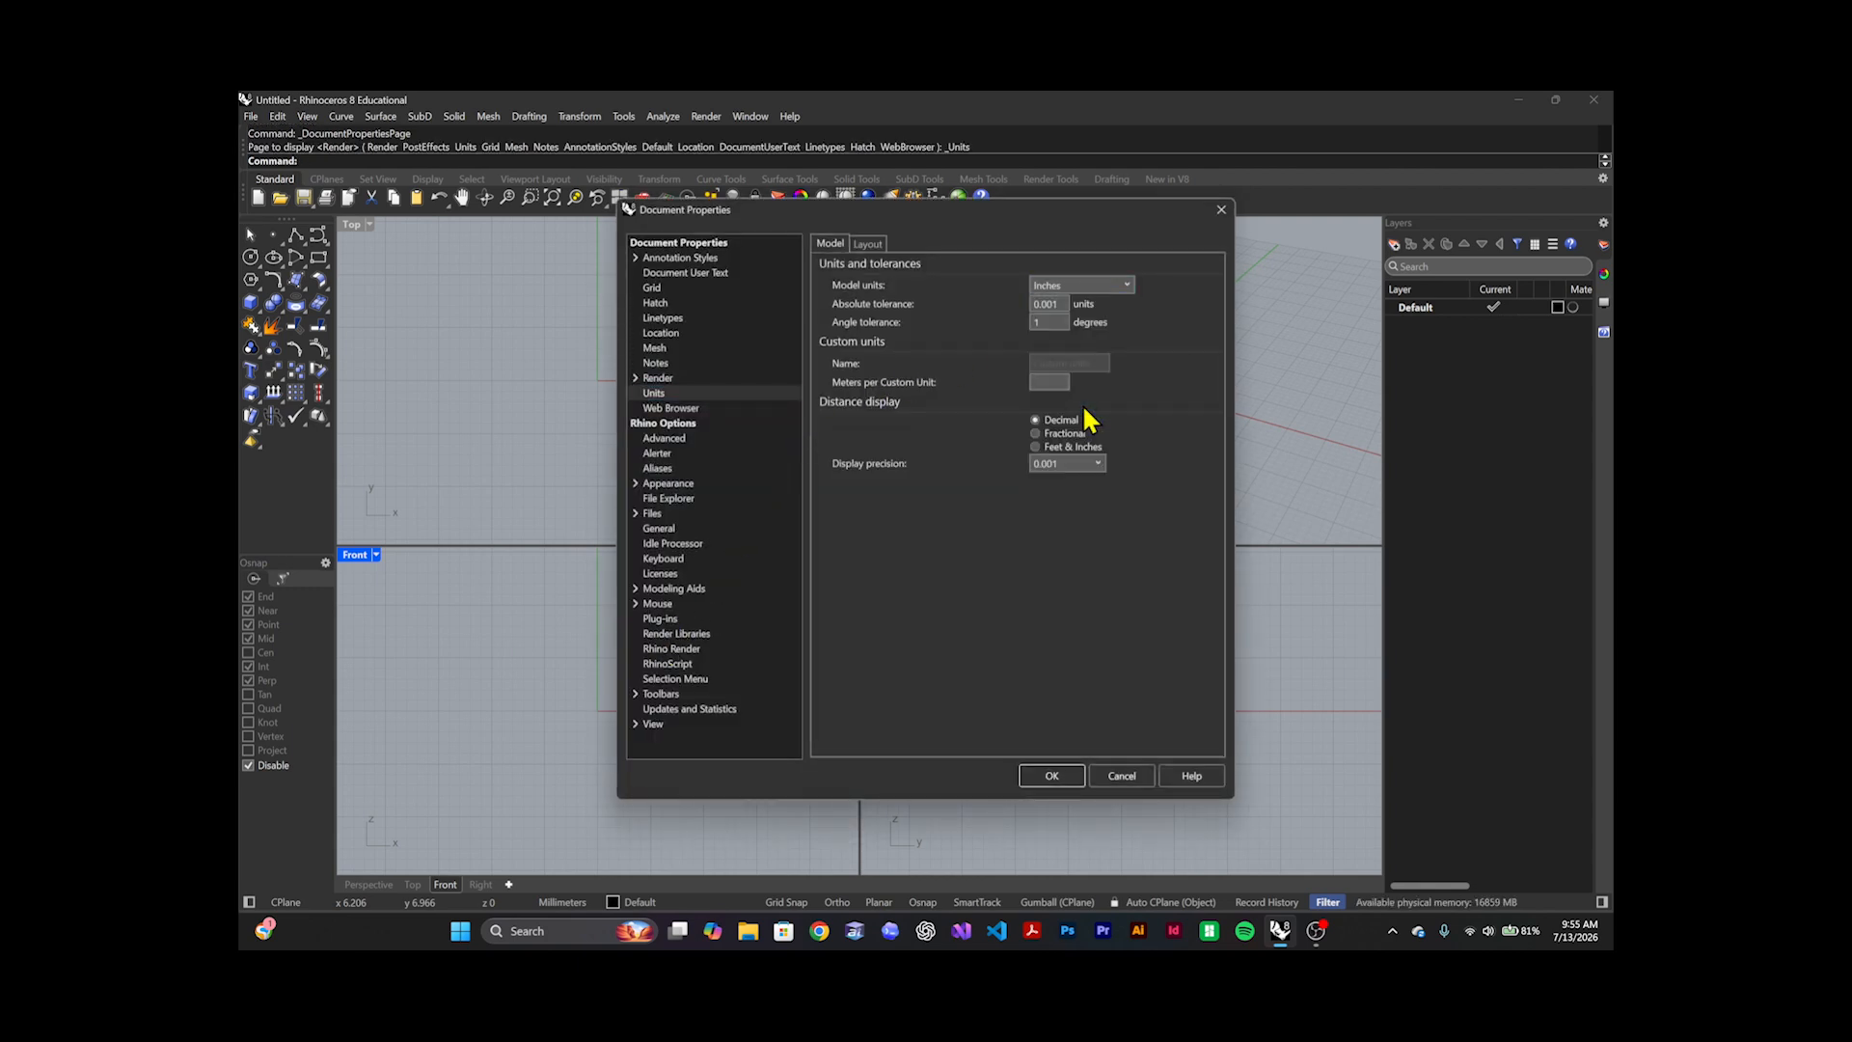
{"action": "left_click", "coordinate": [1051, 776]}
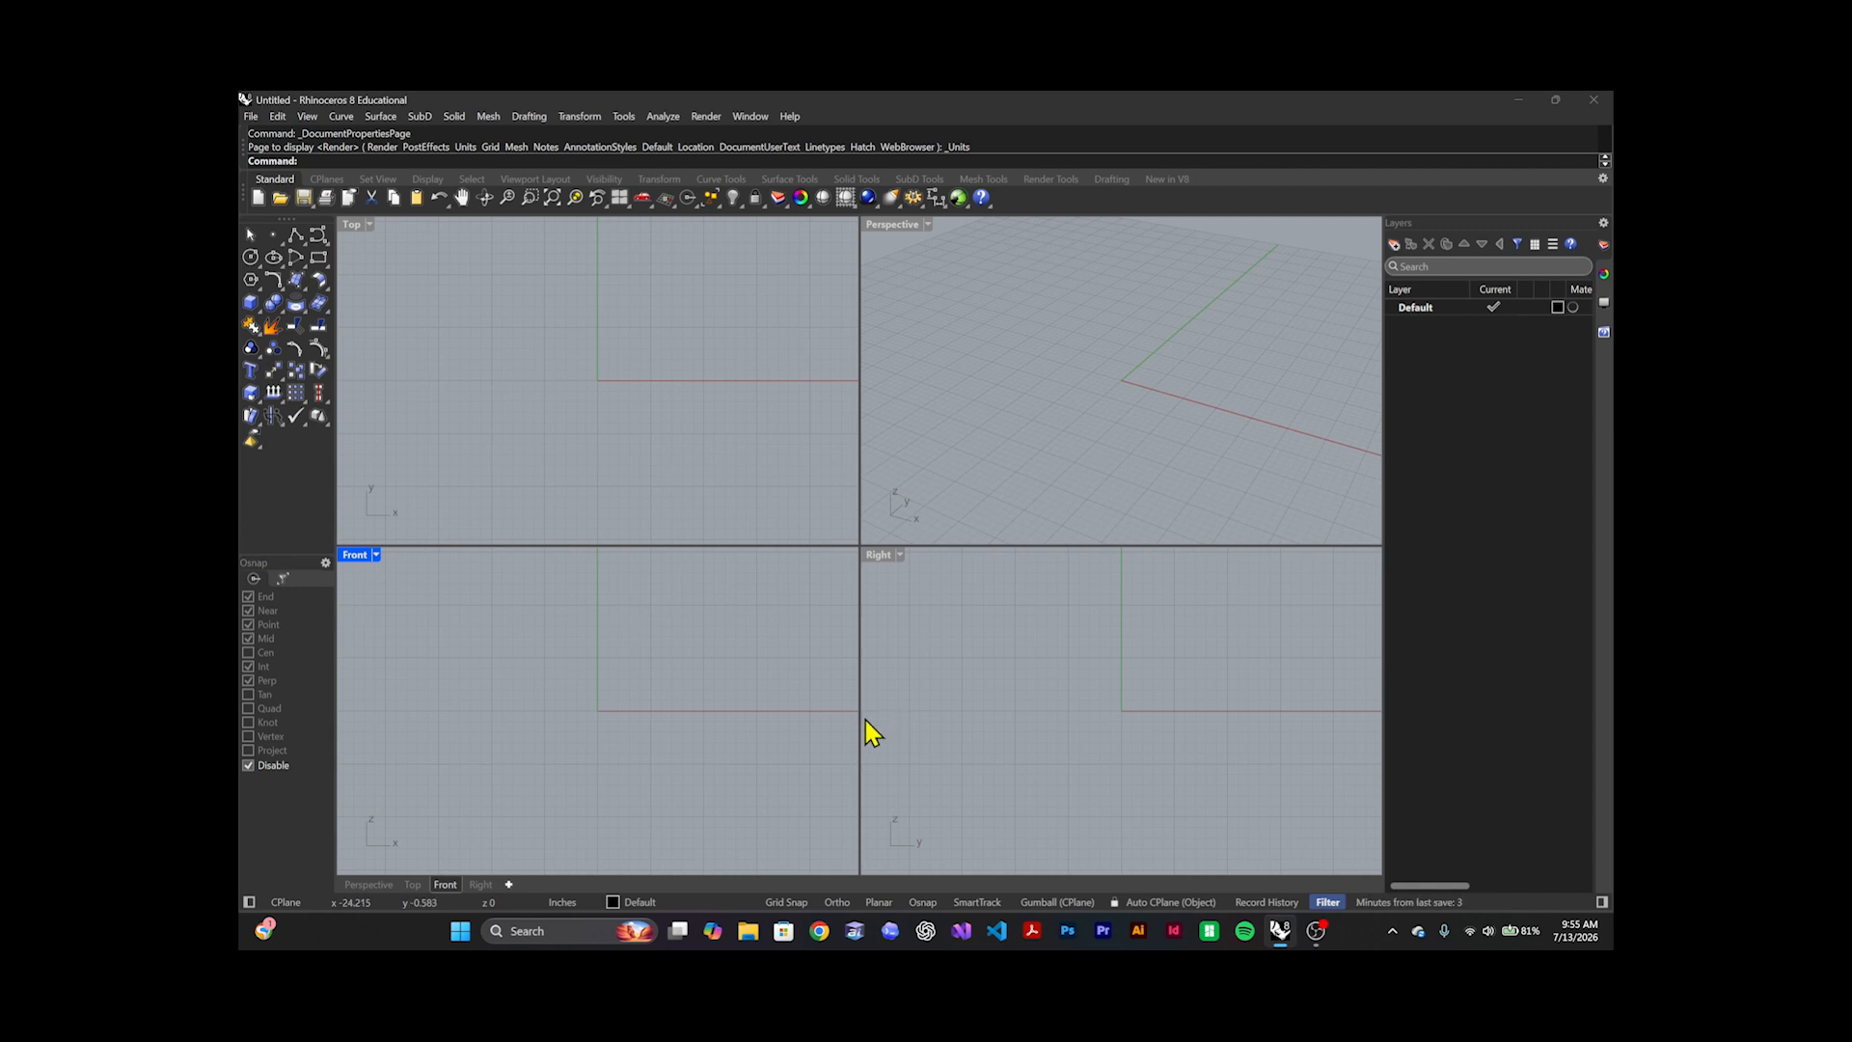
{"action": "left_click", "coordinate": [836, 904]}
{"action": "key", "text": "Return"}
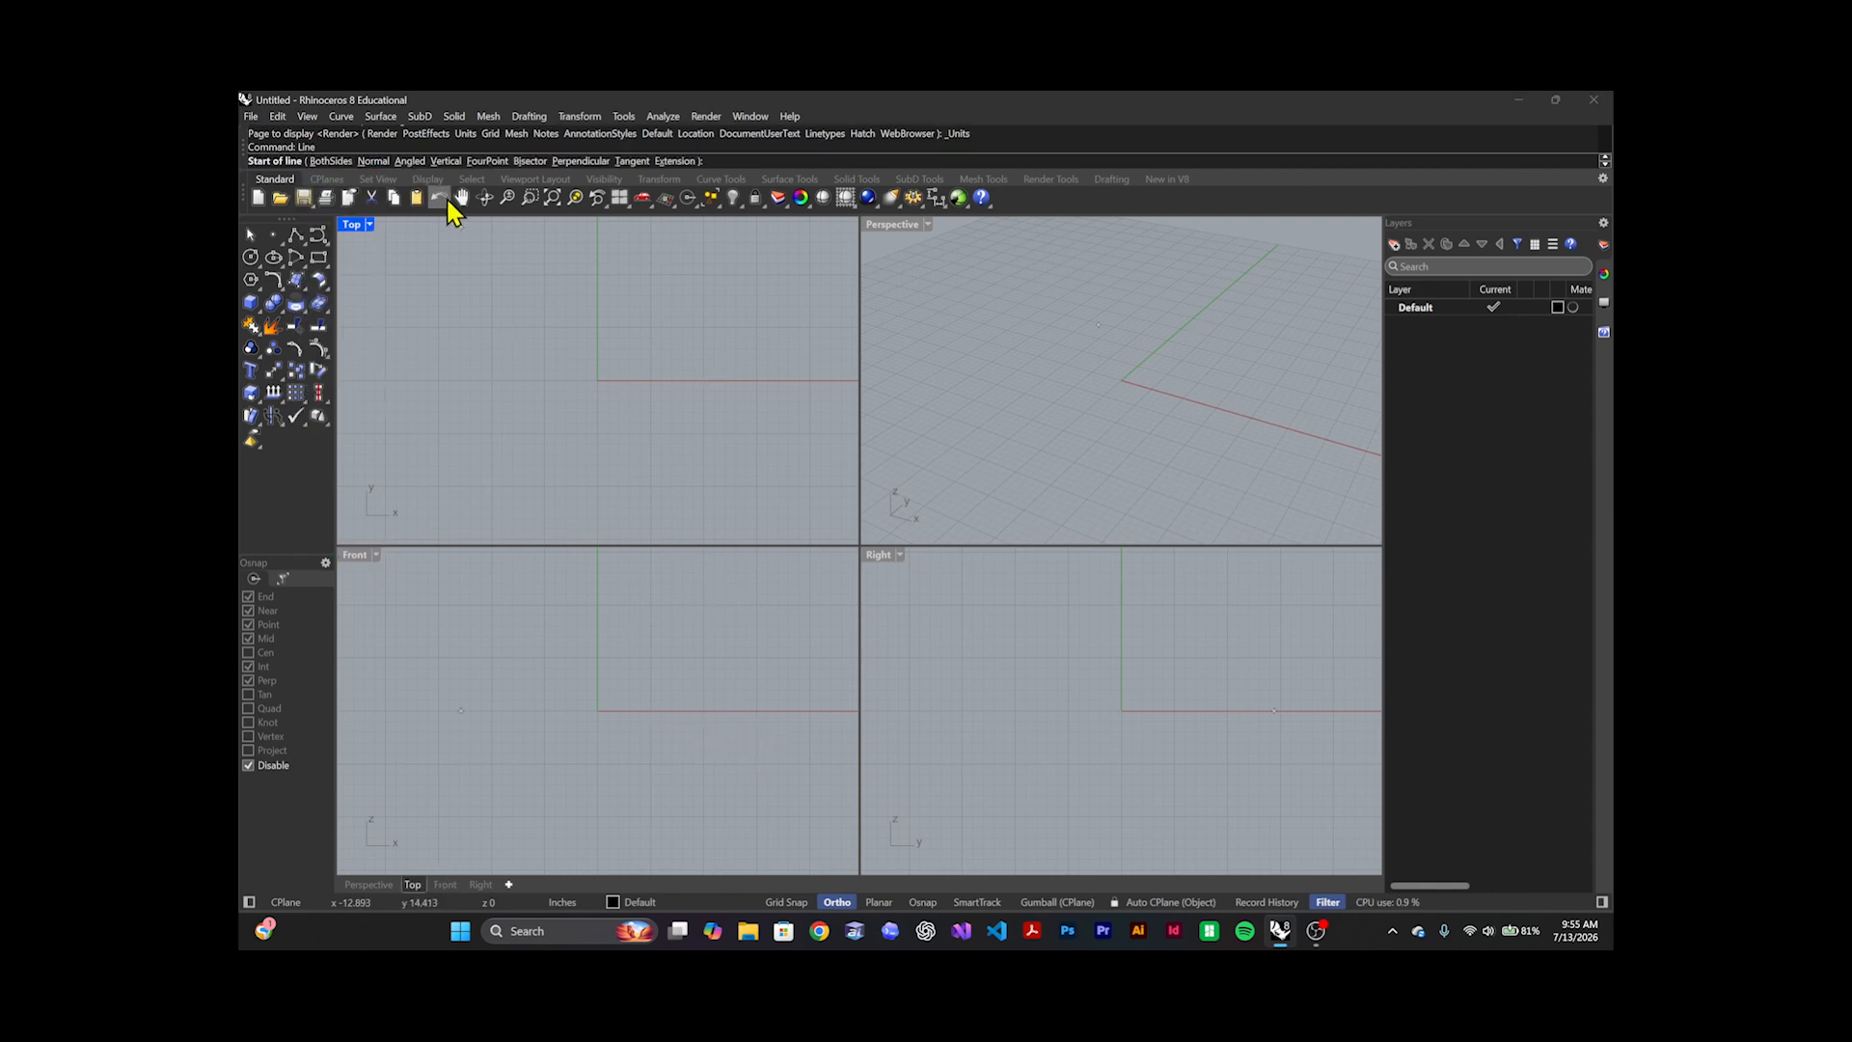
{"action": "left_click", "coordinate": [592, 753]}
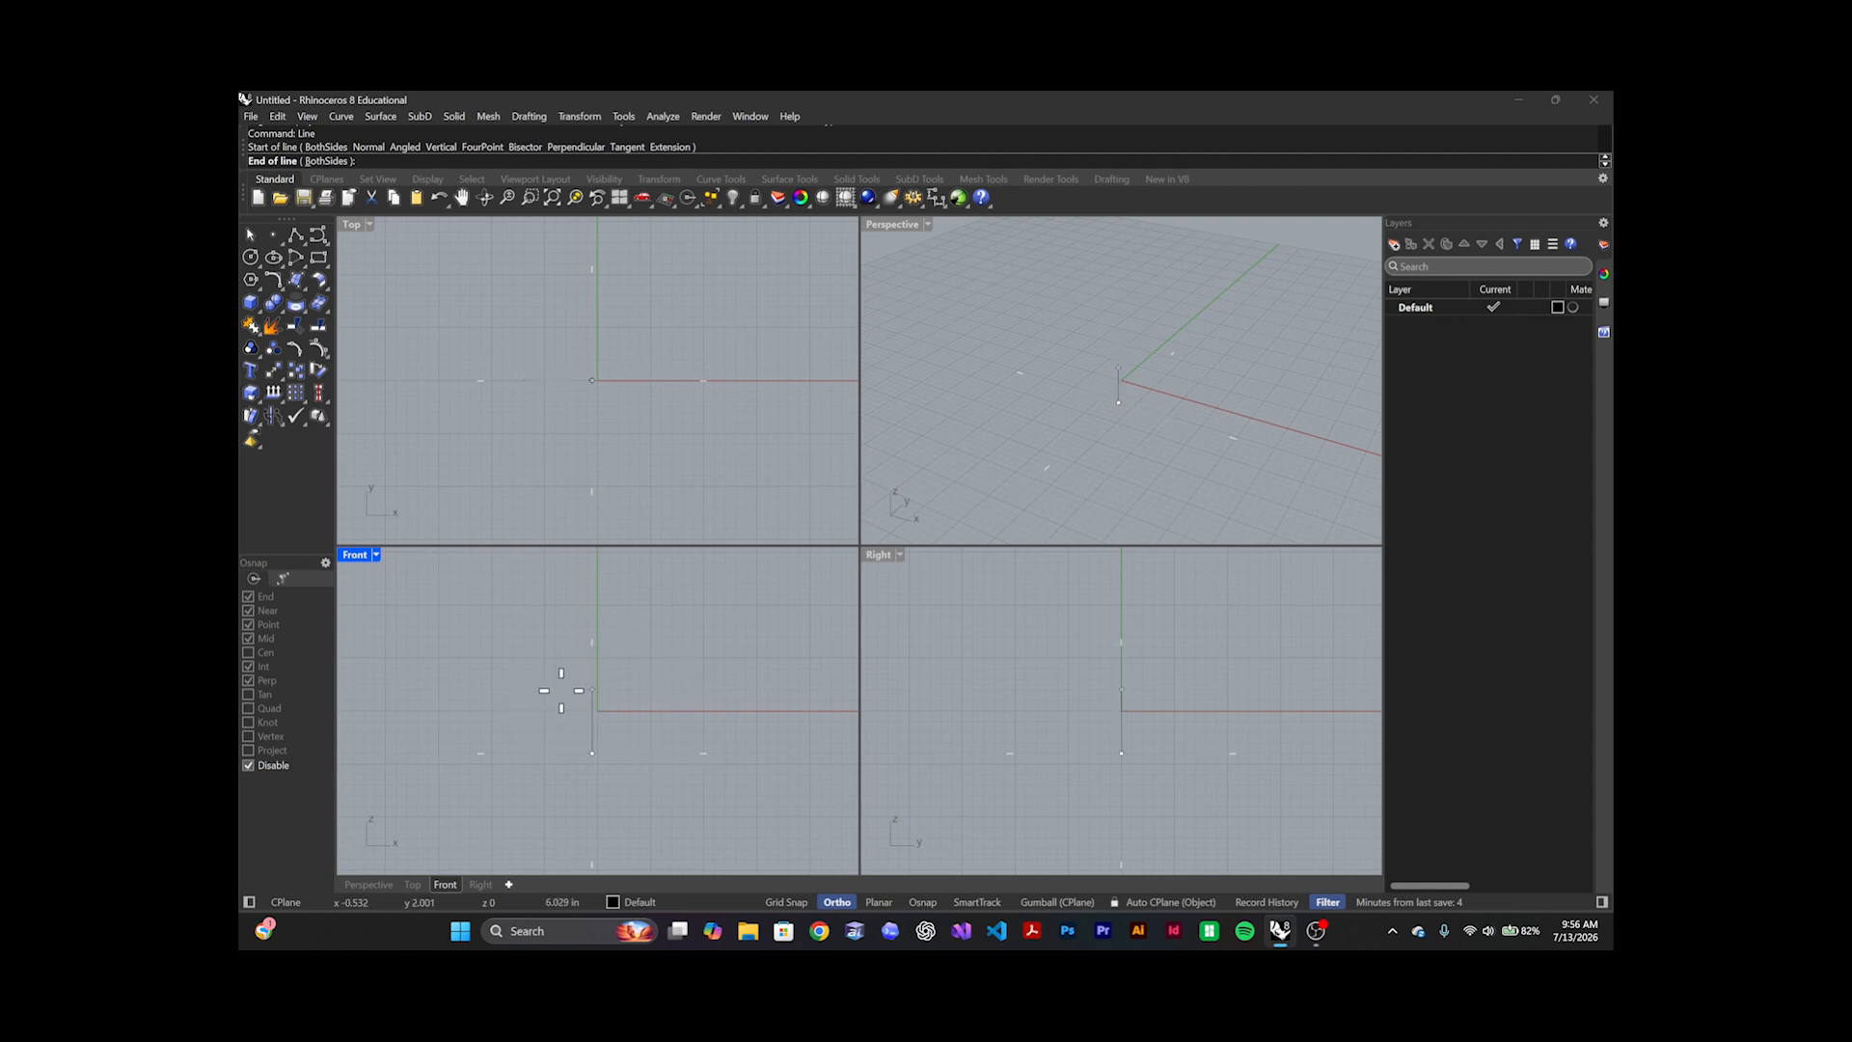
{"action": "key", "text": "F8"}
{"action": "key", "text": "F8"}
{"action": "key", "text": "Escape"}
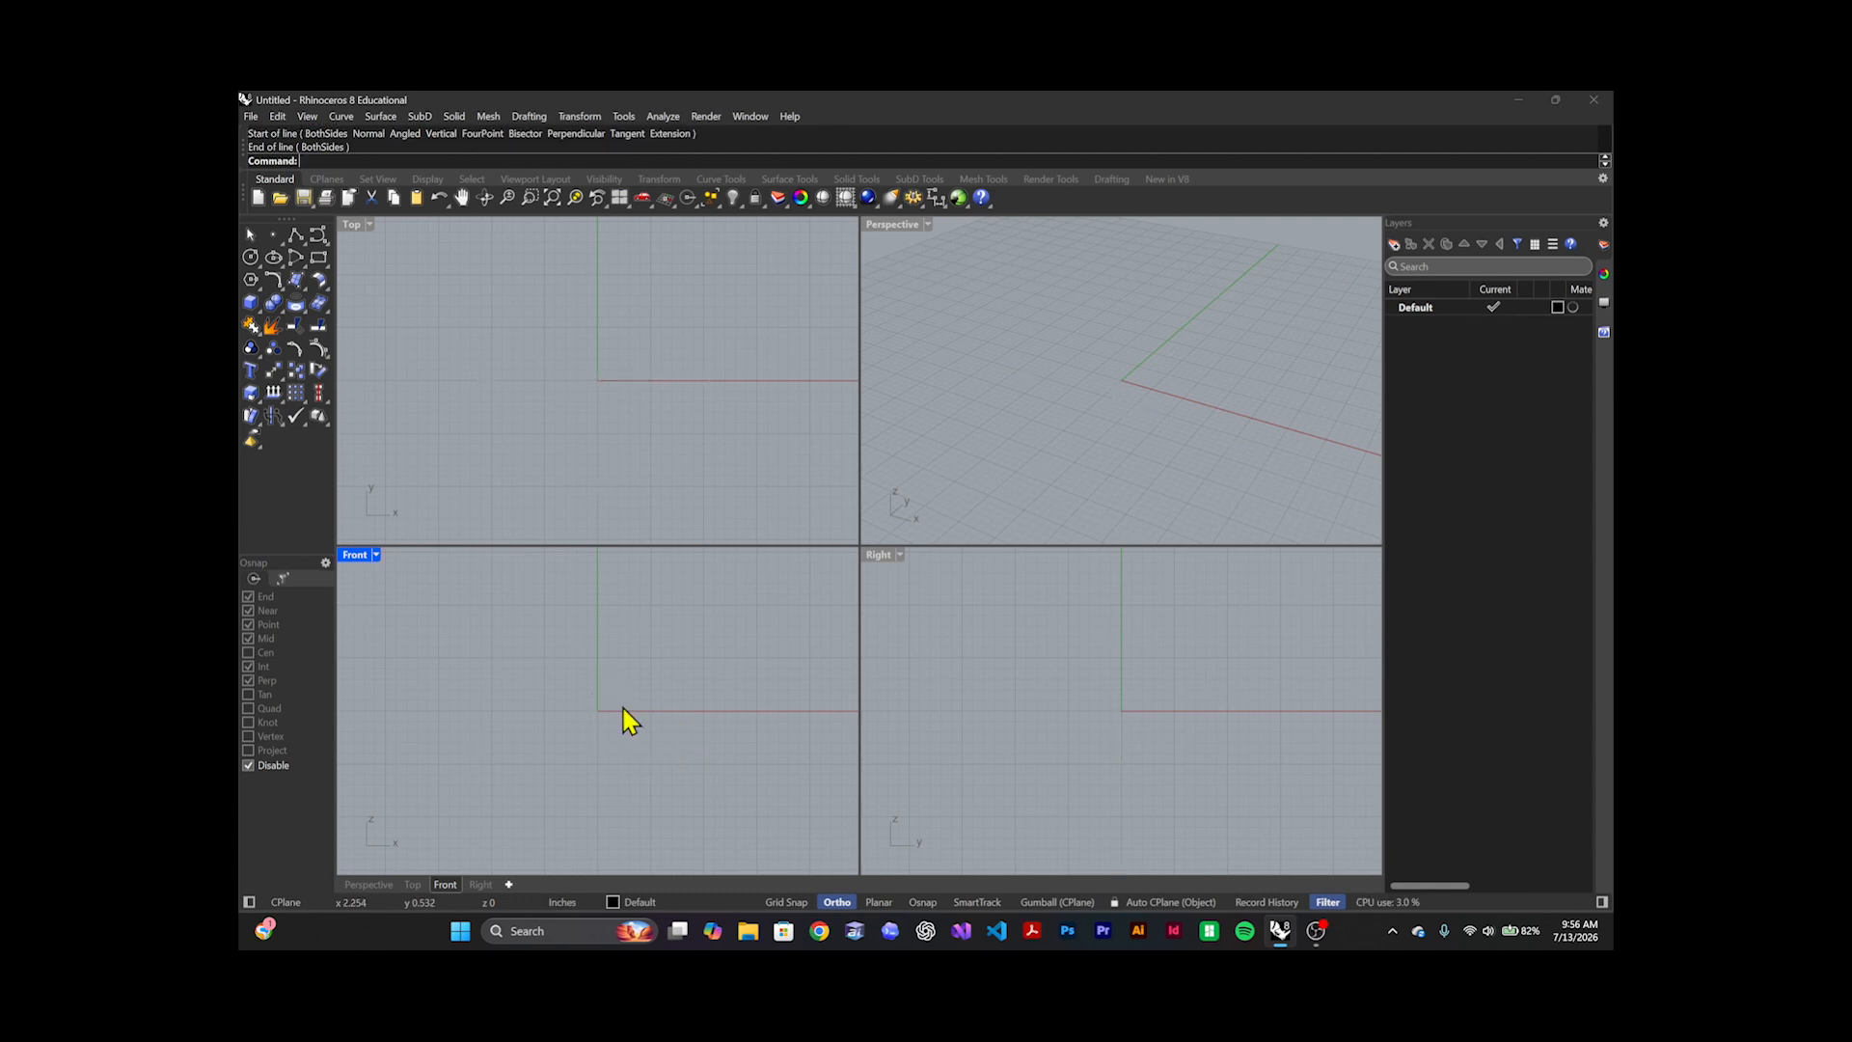
Turn on object snaps and draw a horizontal line above the origin in the Front view, crossing the vertical axis
{"action": "left_click", "coordinate": [924, 902]}
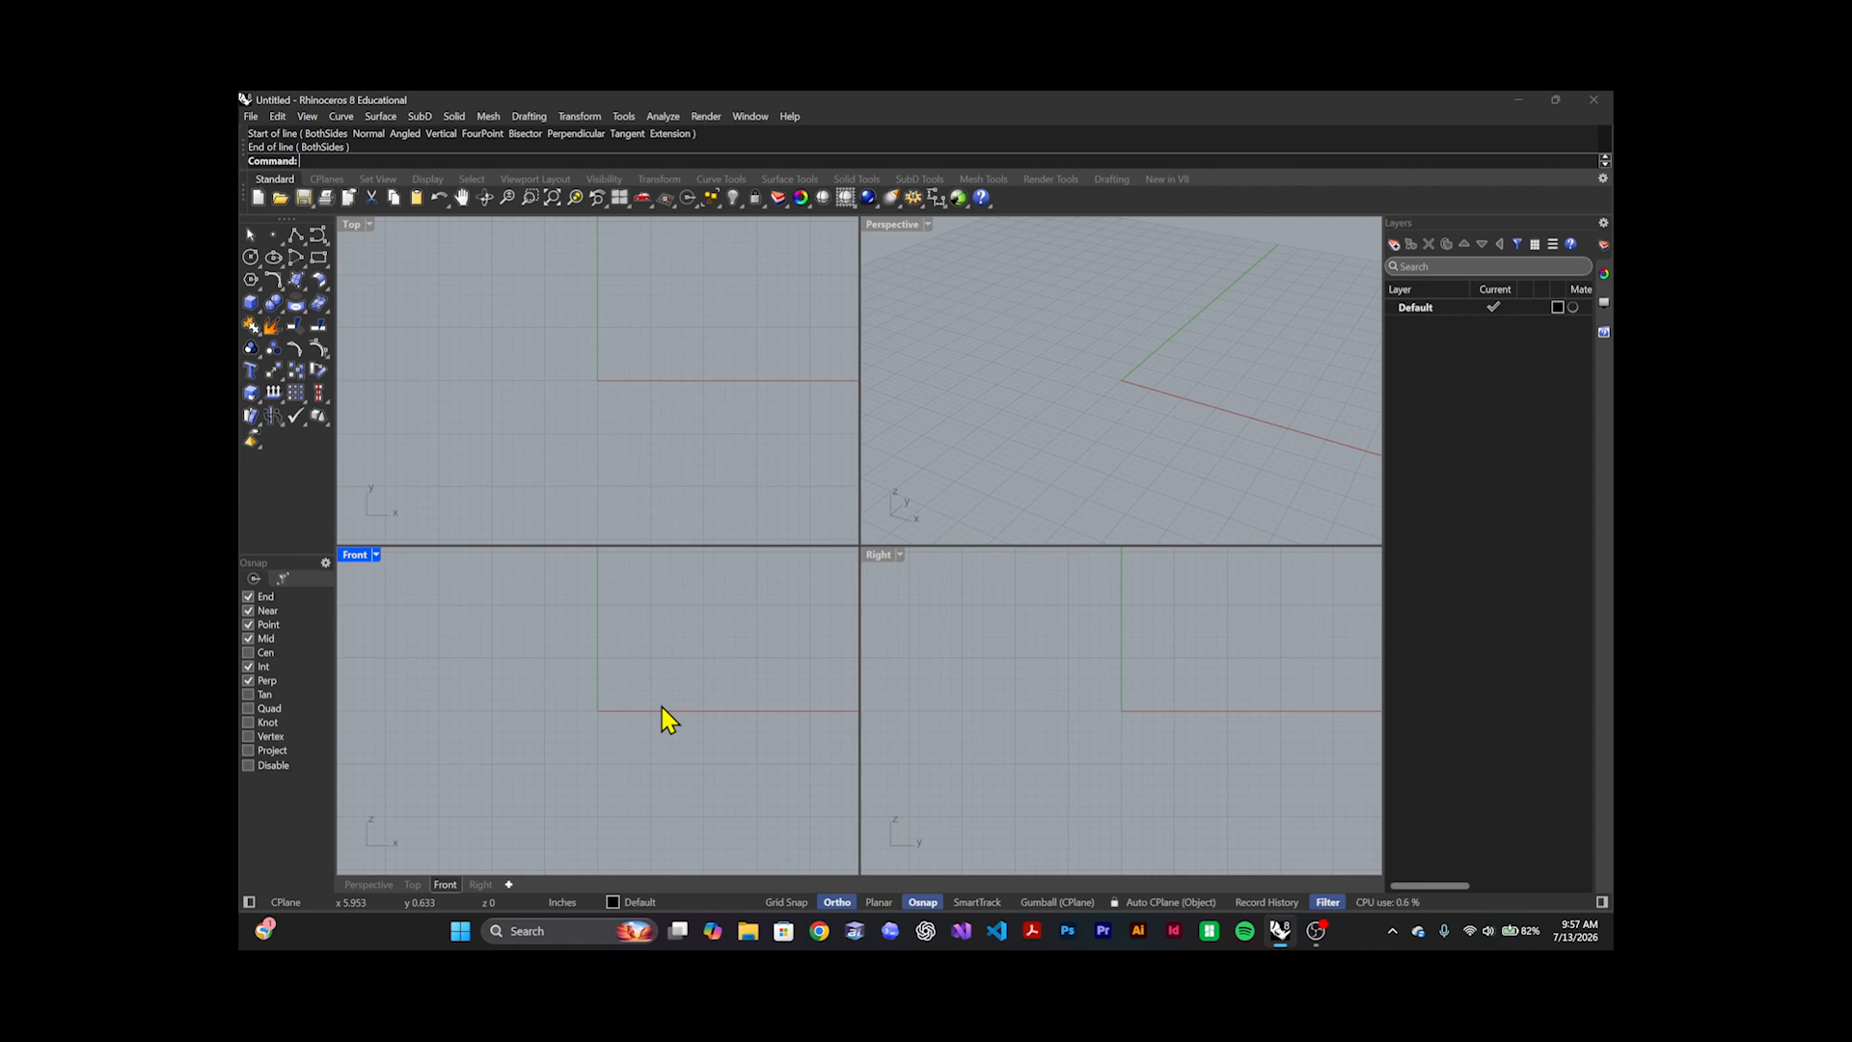
{"action": "key", "text": "Return"}
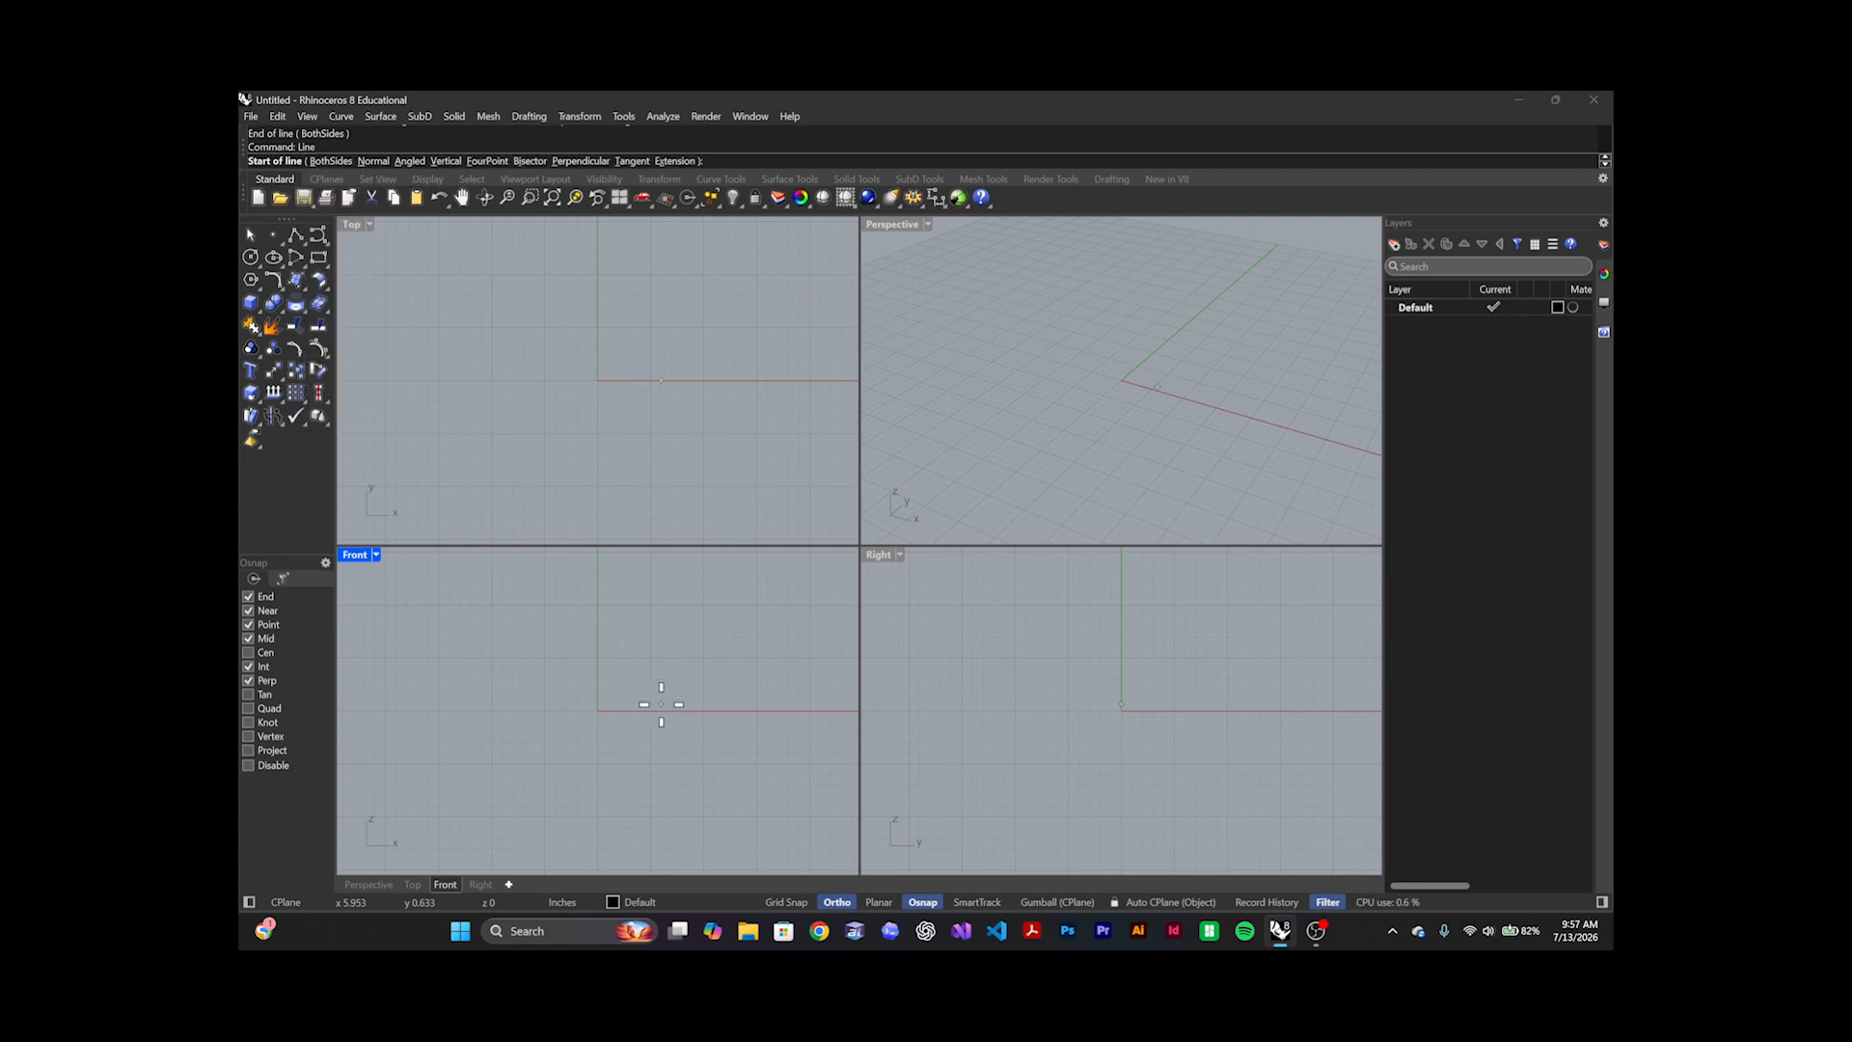
{"action": "left_click", "coordinate": [554, 608]}
{"action": "left_click", "coordinate": [726, 608]}
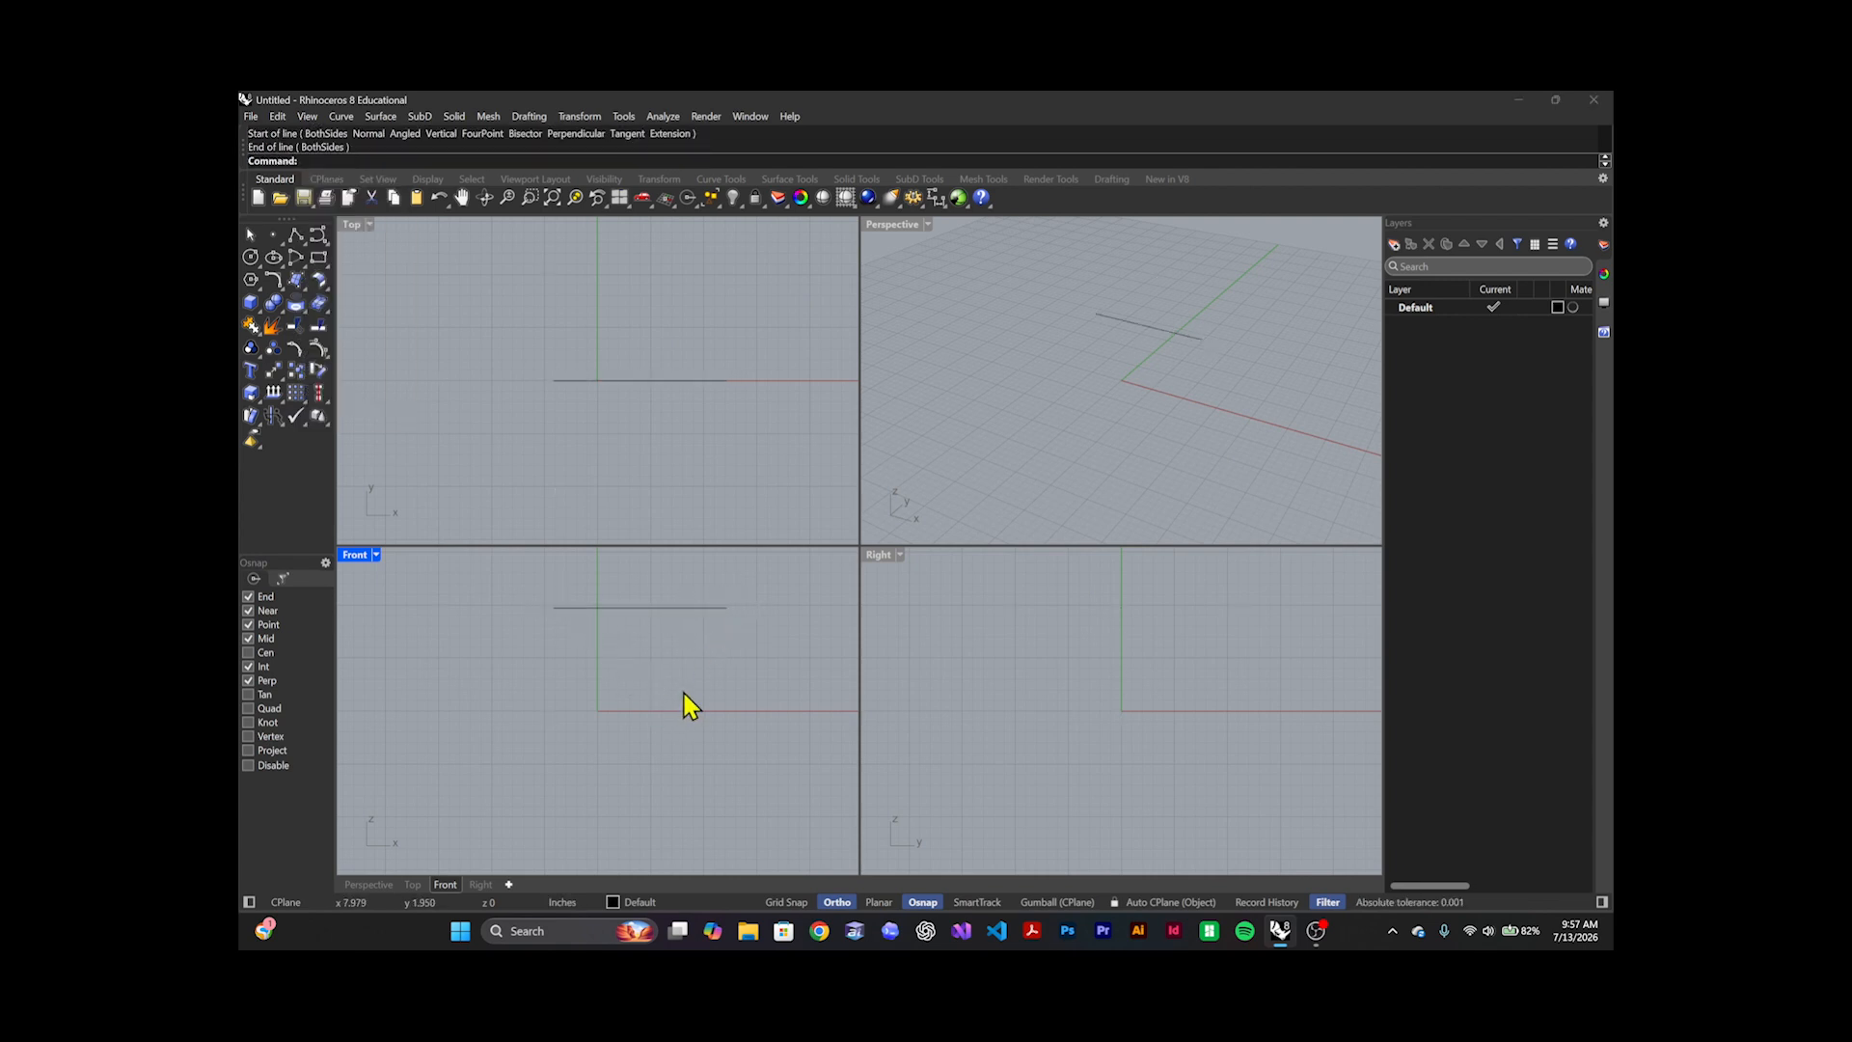
Draw a separate vertical line in the Front view, left of and below the horizontal line's left end, without touching it
{"action": "key", "text": "Return"}
{"action": "left_click", "coordinate": [524, 639]}
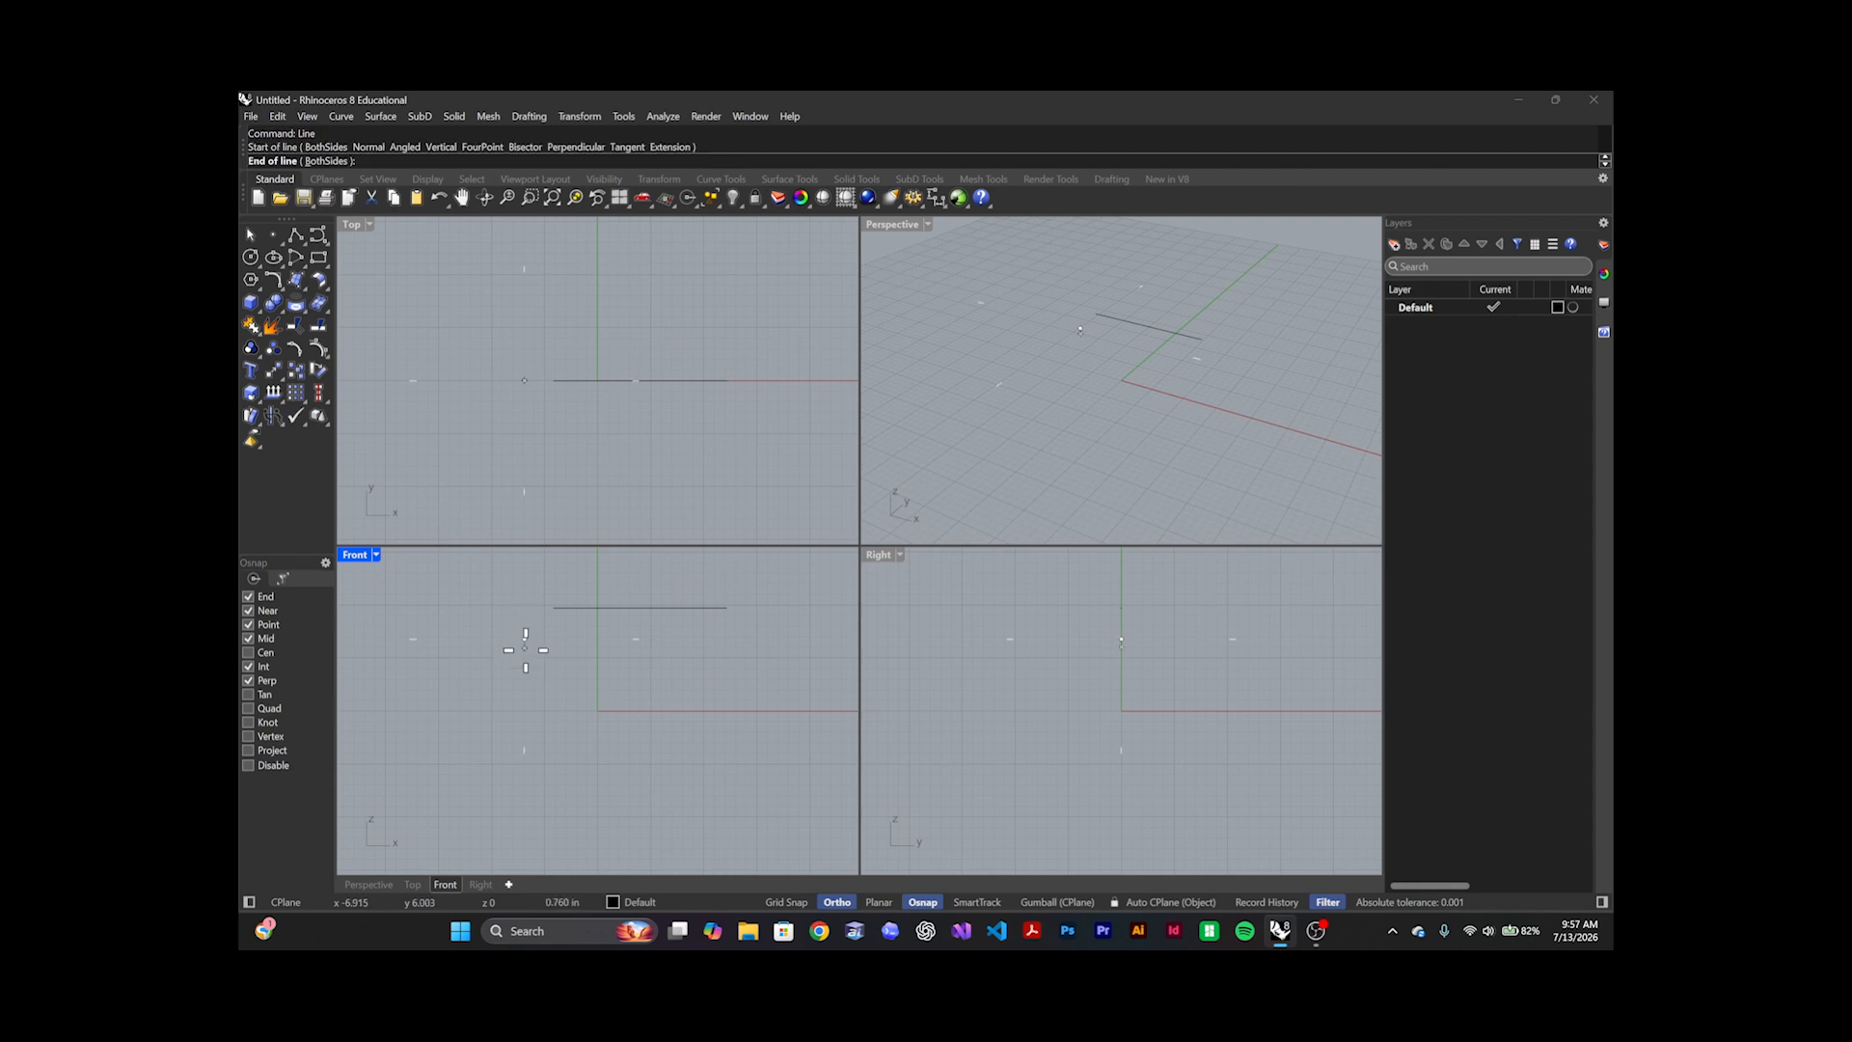
{"action": "left_click", "coordinate": [521, 786]}
{"action": "left_click_drag", "start_coordinate": [539, 668], "coordinate": [480, 685]}
{"action": "left_click", "coordinate": [490, 634]}
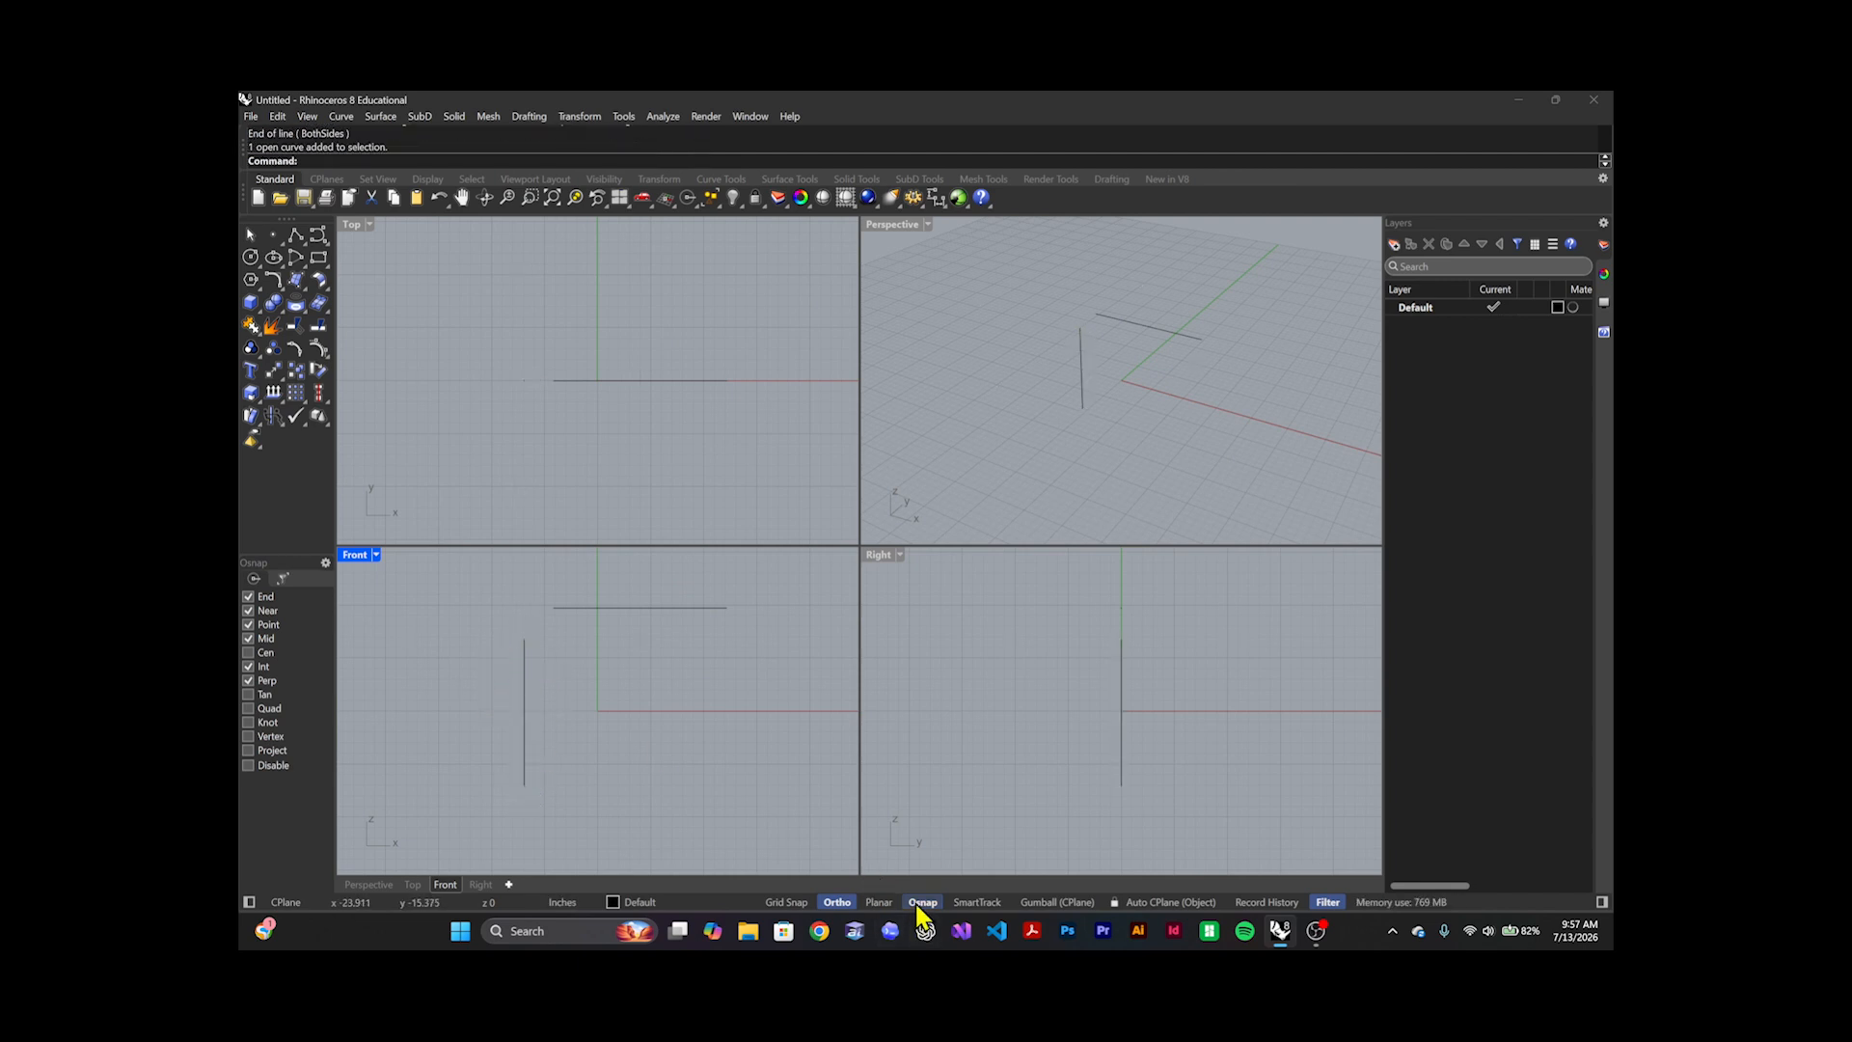
Maximize the Front viewport around the gap between the two lines and turn off object snaps
{"action": "double_click", "coordinate": [357, 556]}
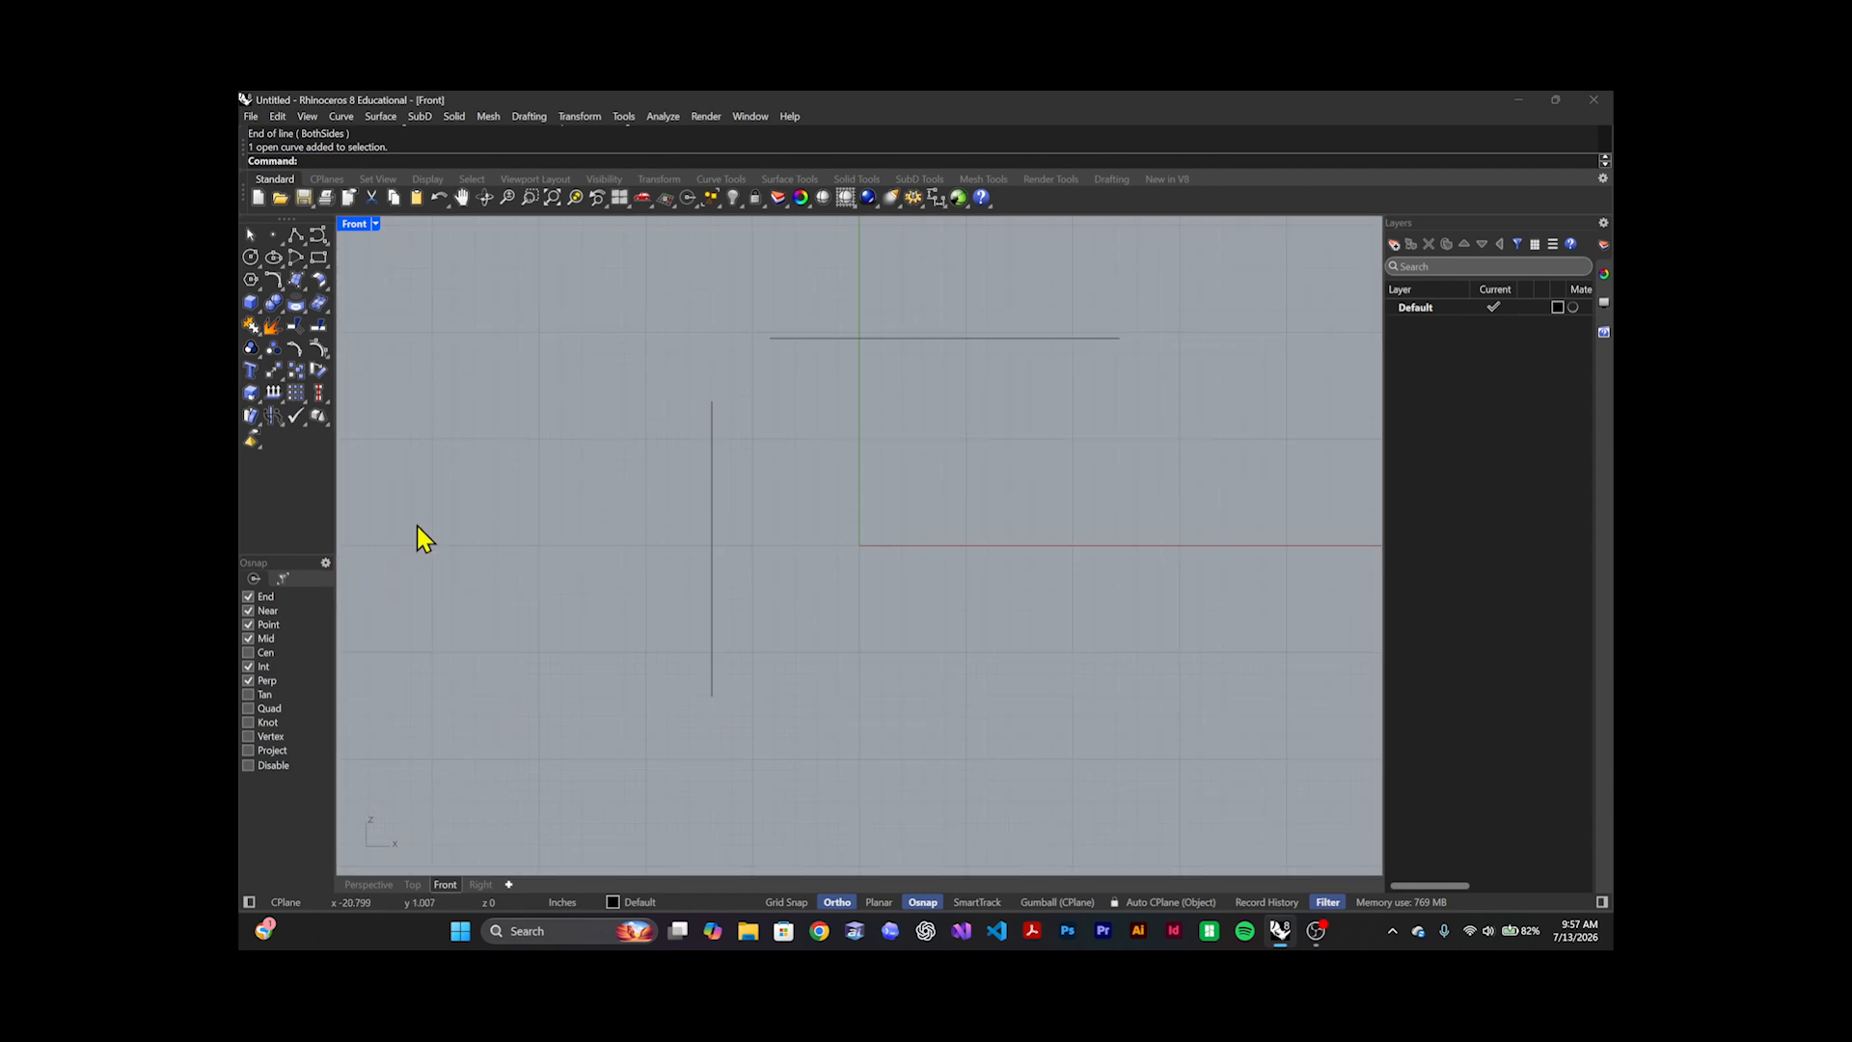
{"action": "scroll", "coordinate": [777, 487], "scroll_direction": "up", "scroll_amount": 5}
{"action": "right_click_drag", "start_coordinate": [789, 471], "coordinate": [785, 582]}
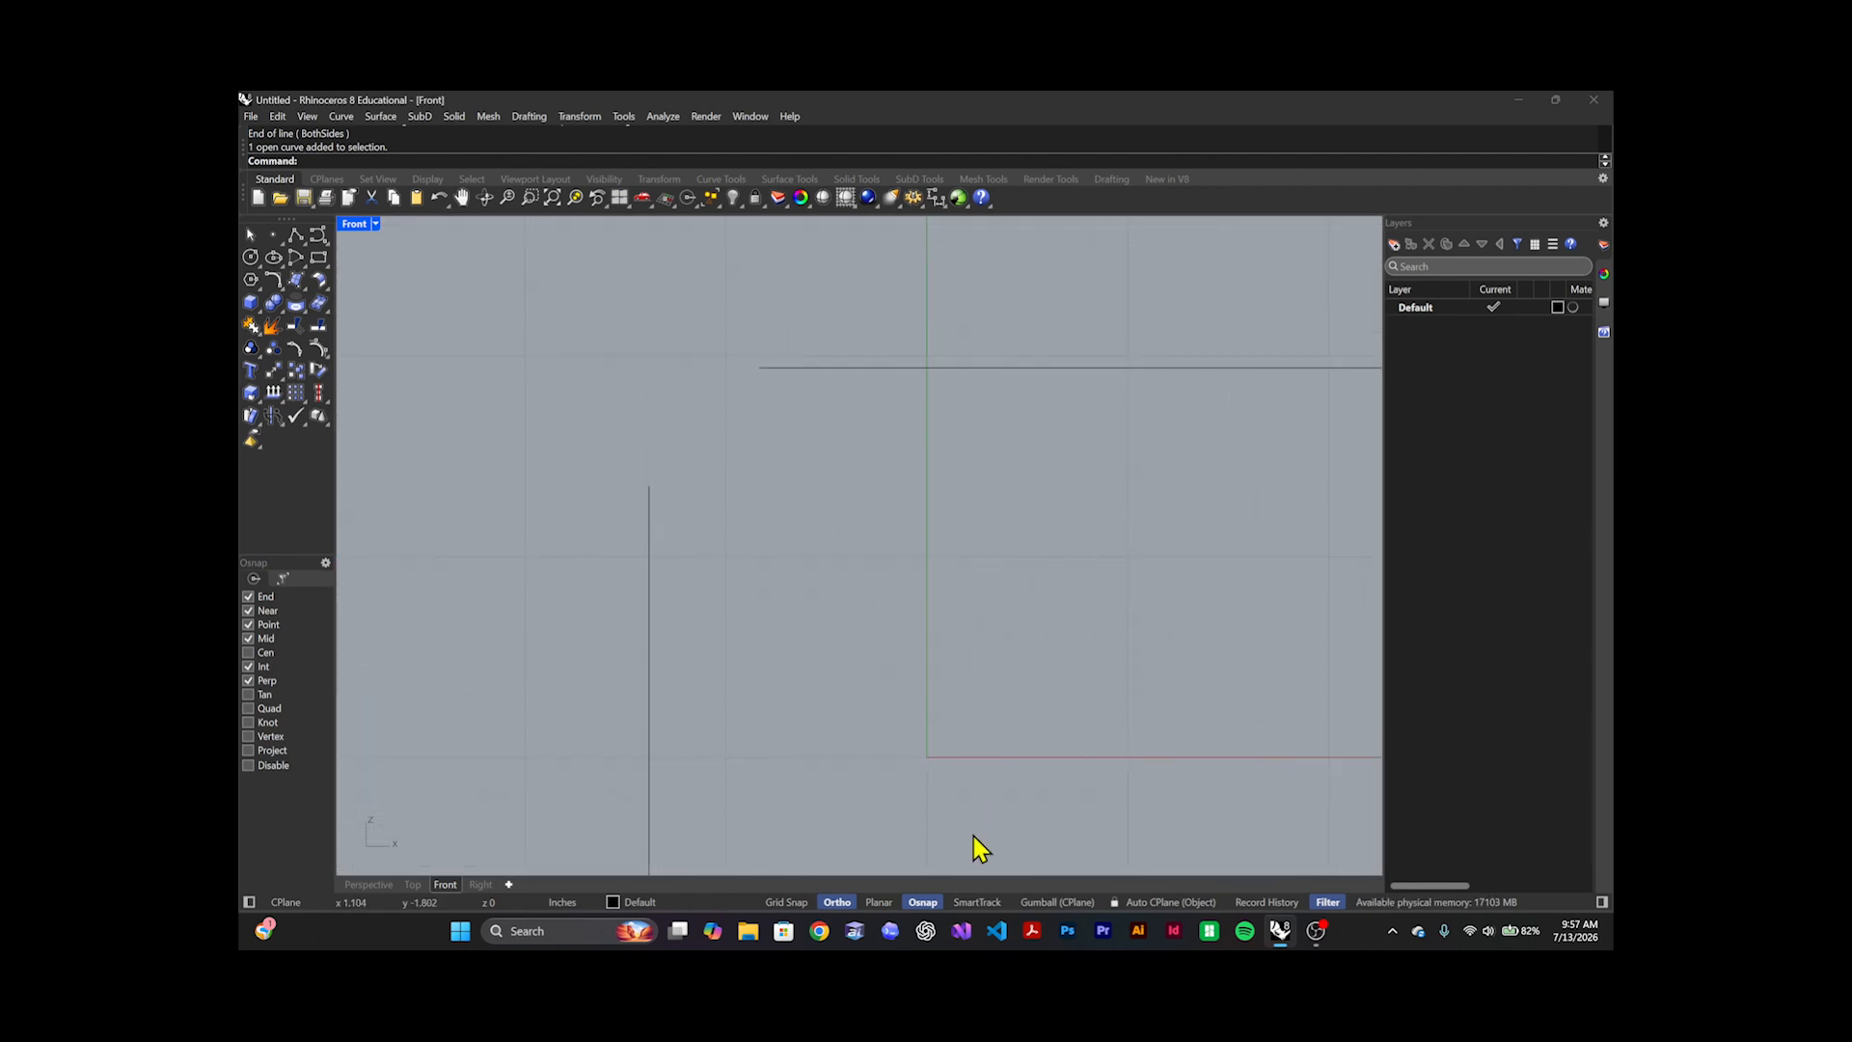
{"action": "left_click", "coordinate": [921, 902]}
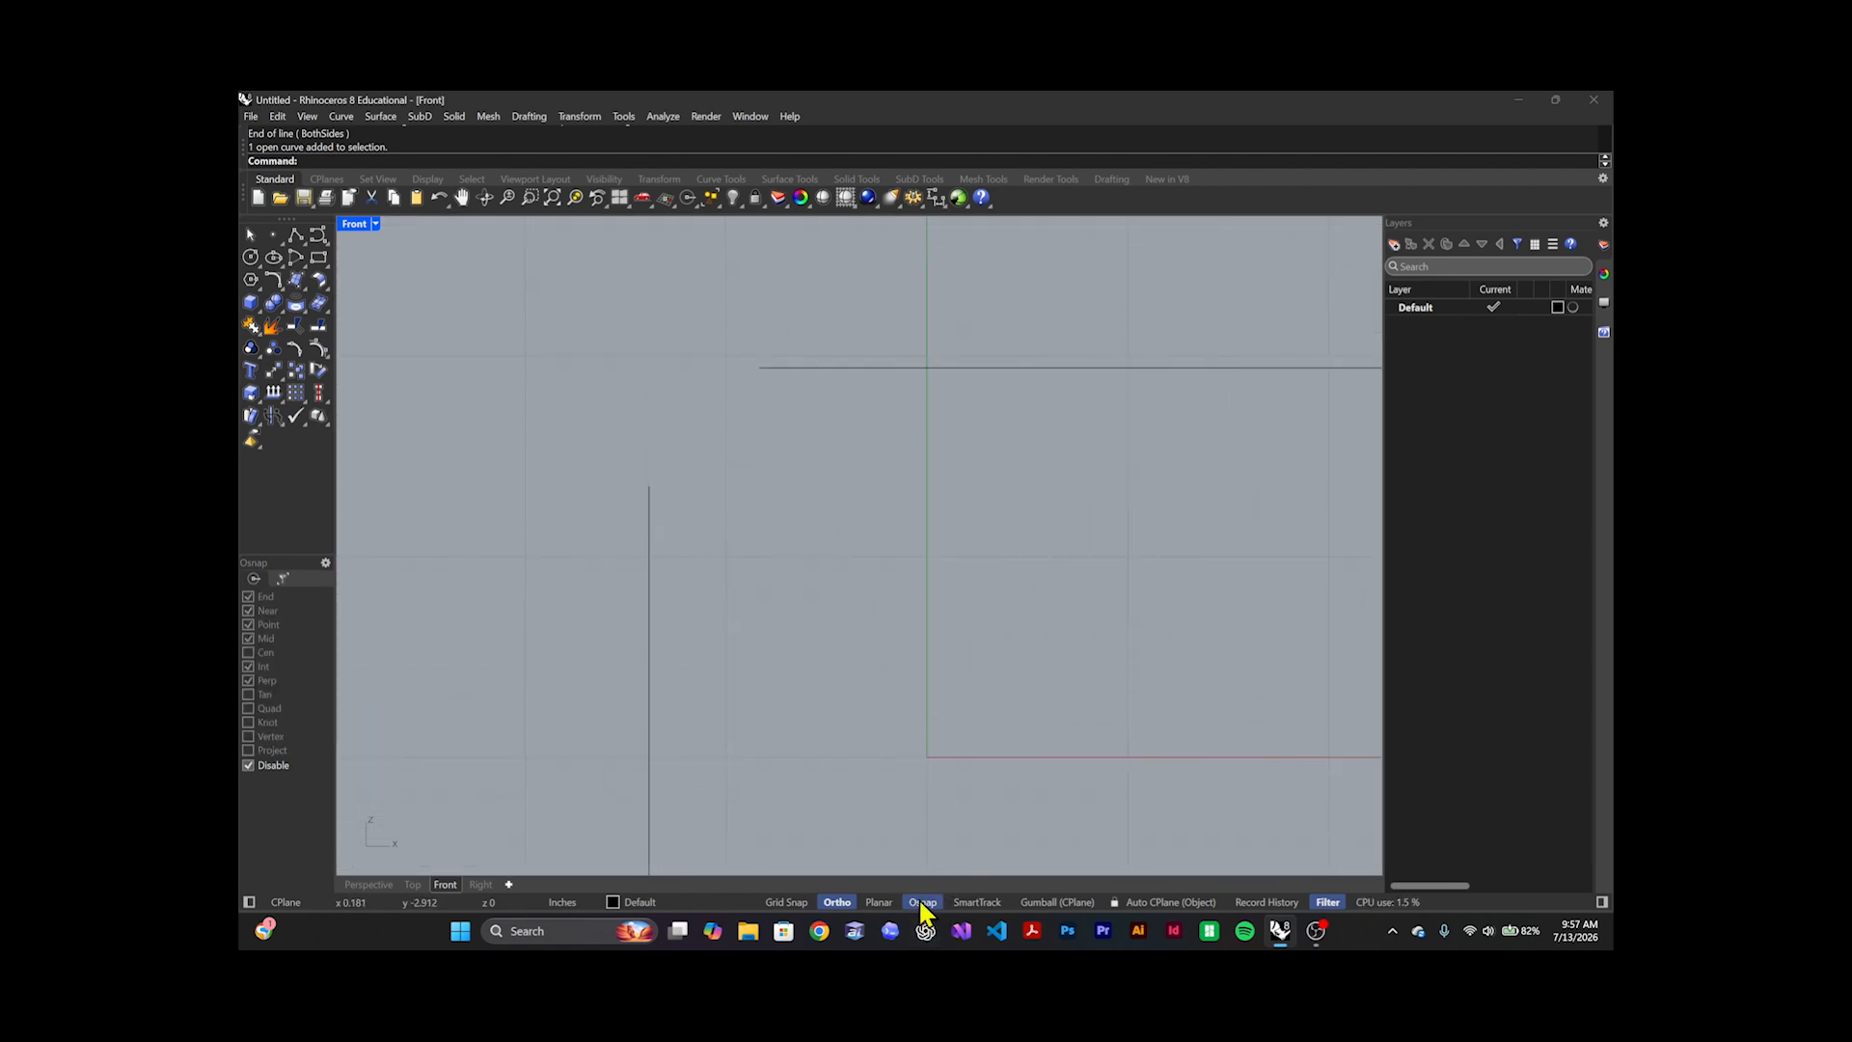
Move the vertical line by eye from its upper end to the horizontal line's left end, turning Ortho off only for the placement
{"action": "left_click", "coordinate": [650, 594]}
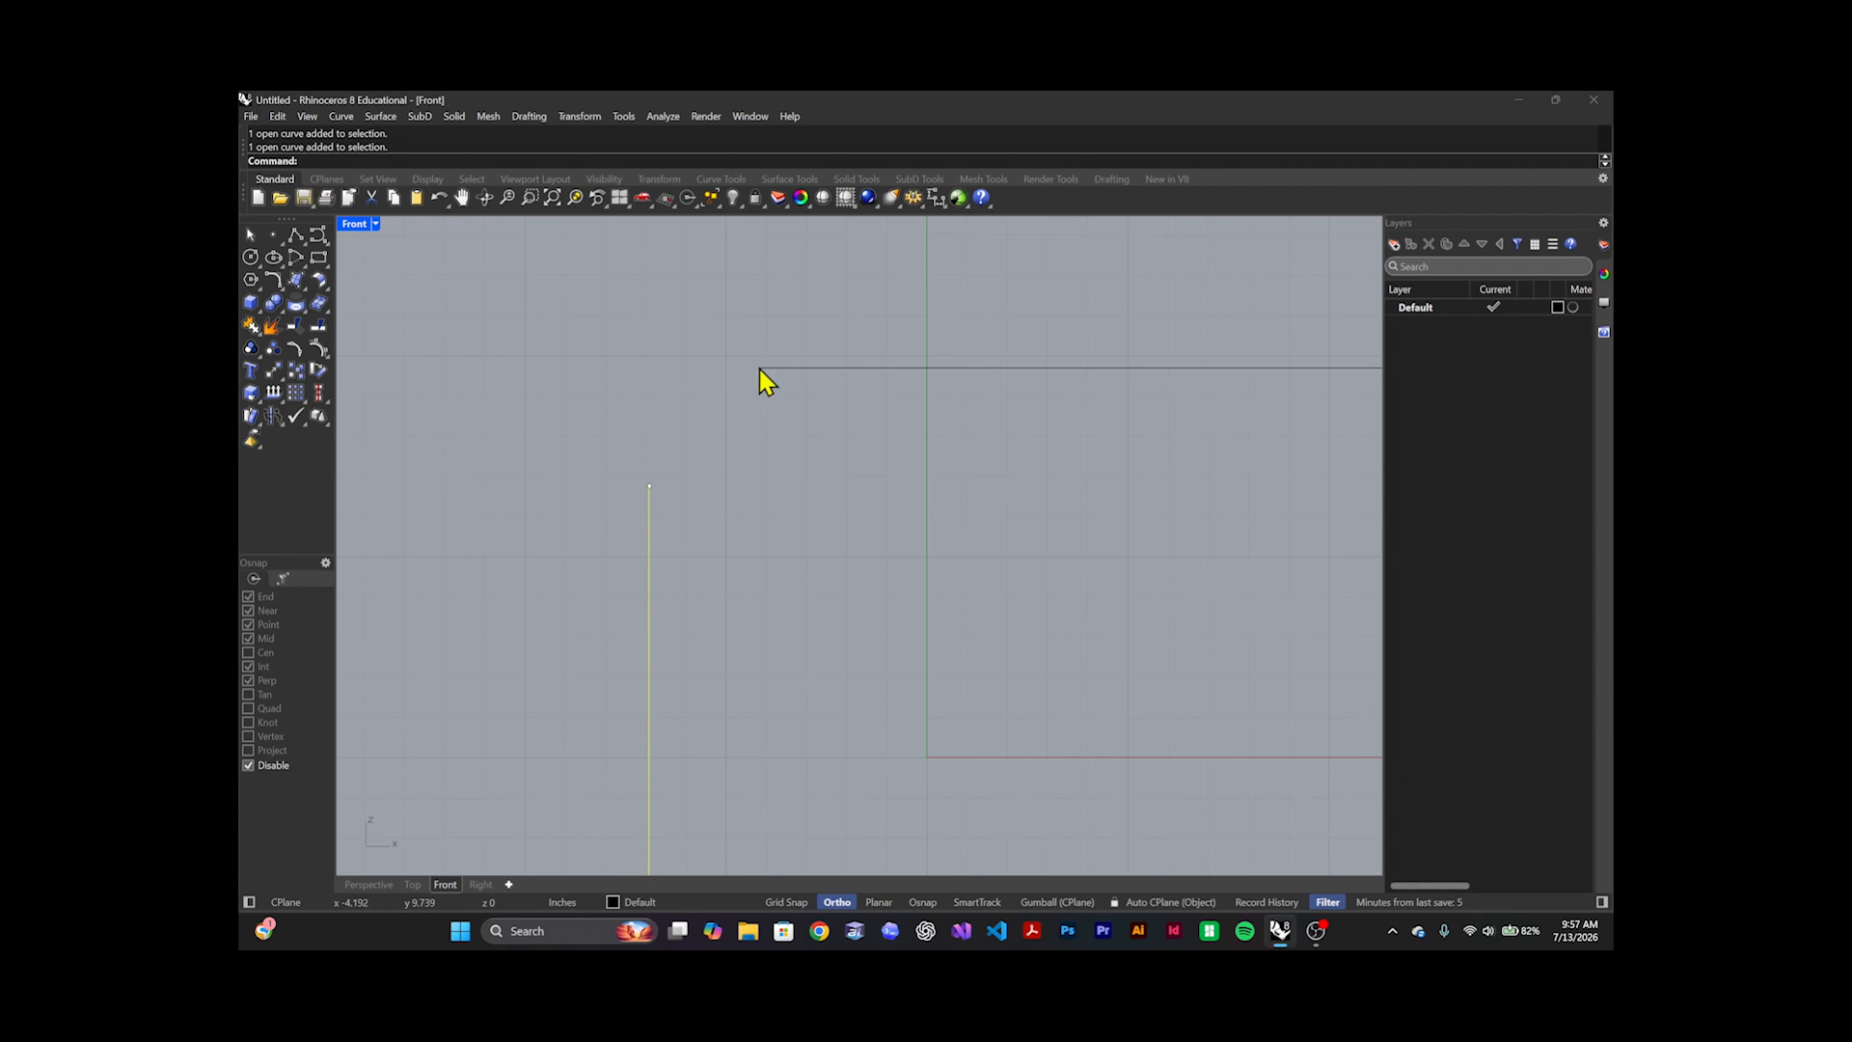
{"action": "left_click", "coordinate": [699, 446]}
{"action": "left_click_drag", "start_coordinate": [711, 427], "coordinate": [604, 558]}
{"action": "type", "text": "Move"}
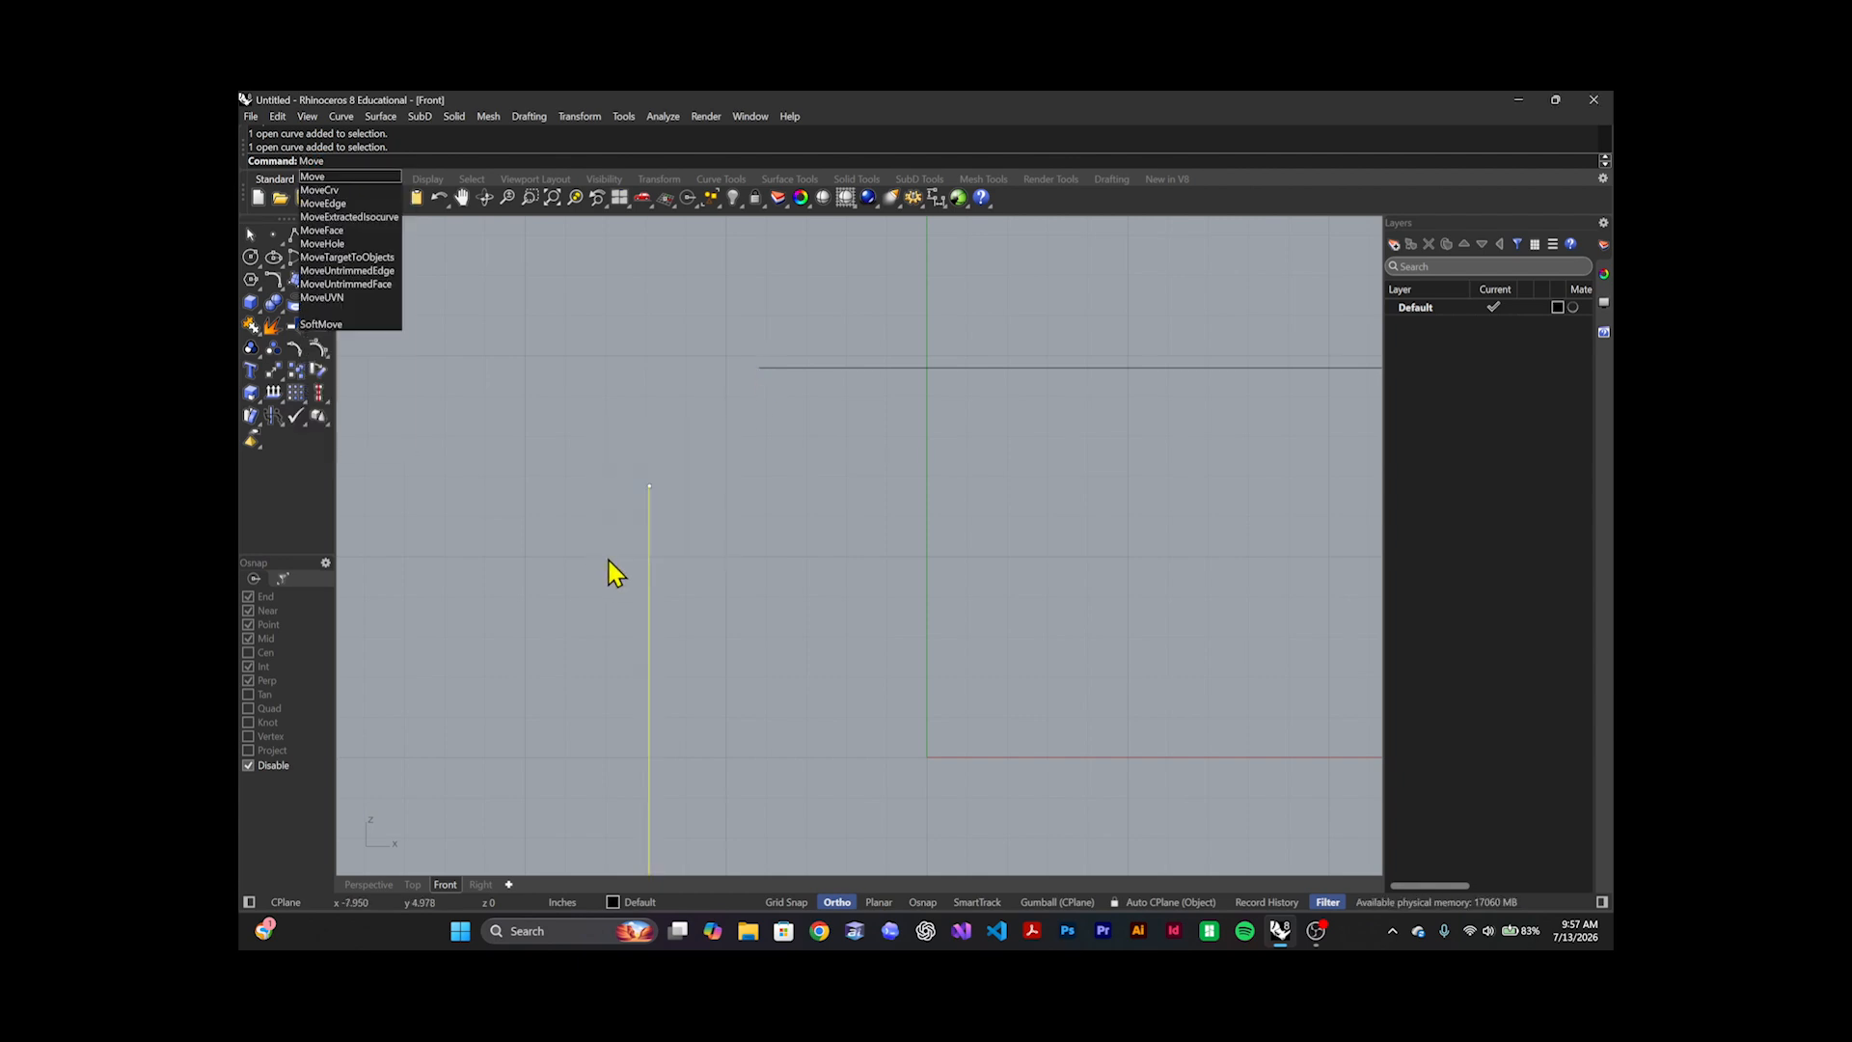
{"action": "key", "text": "Return"}
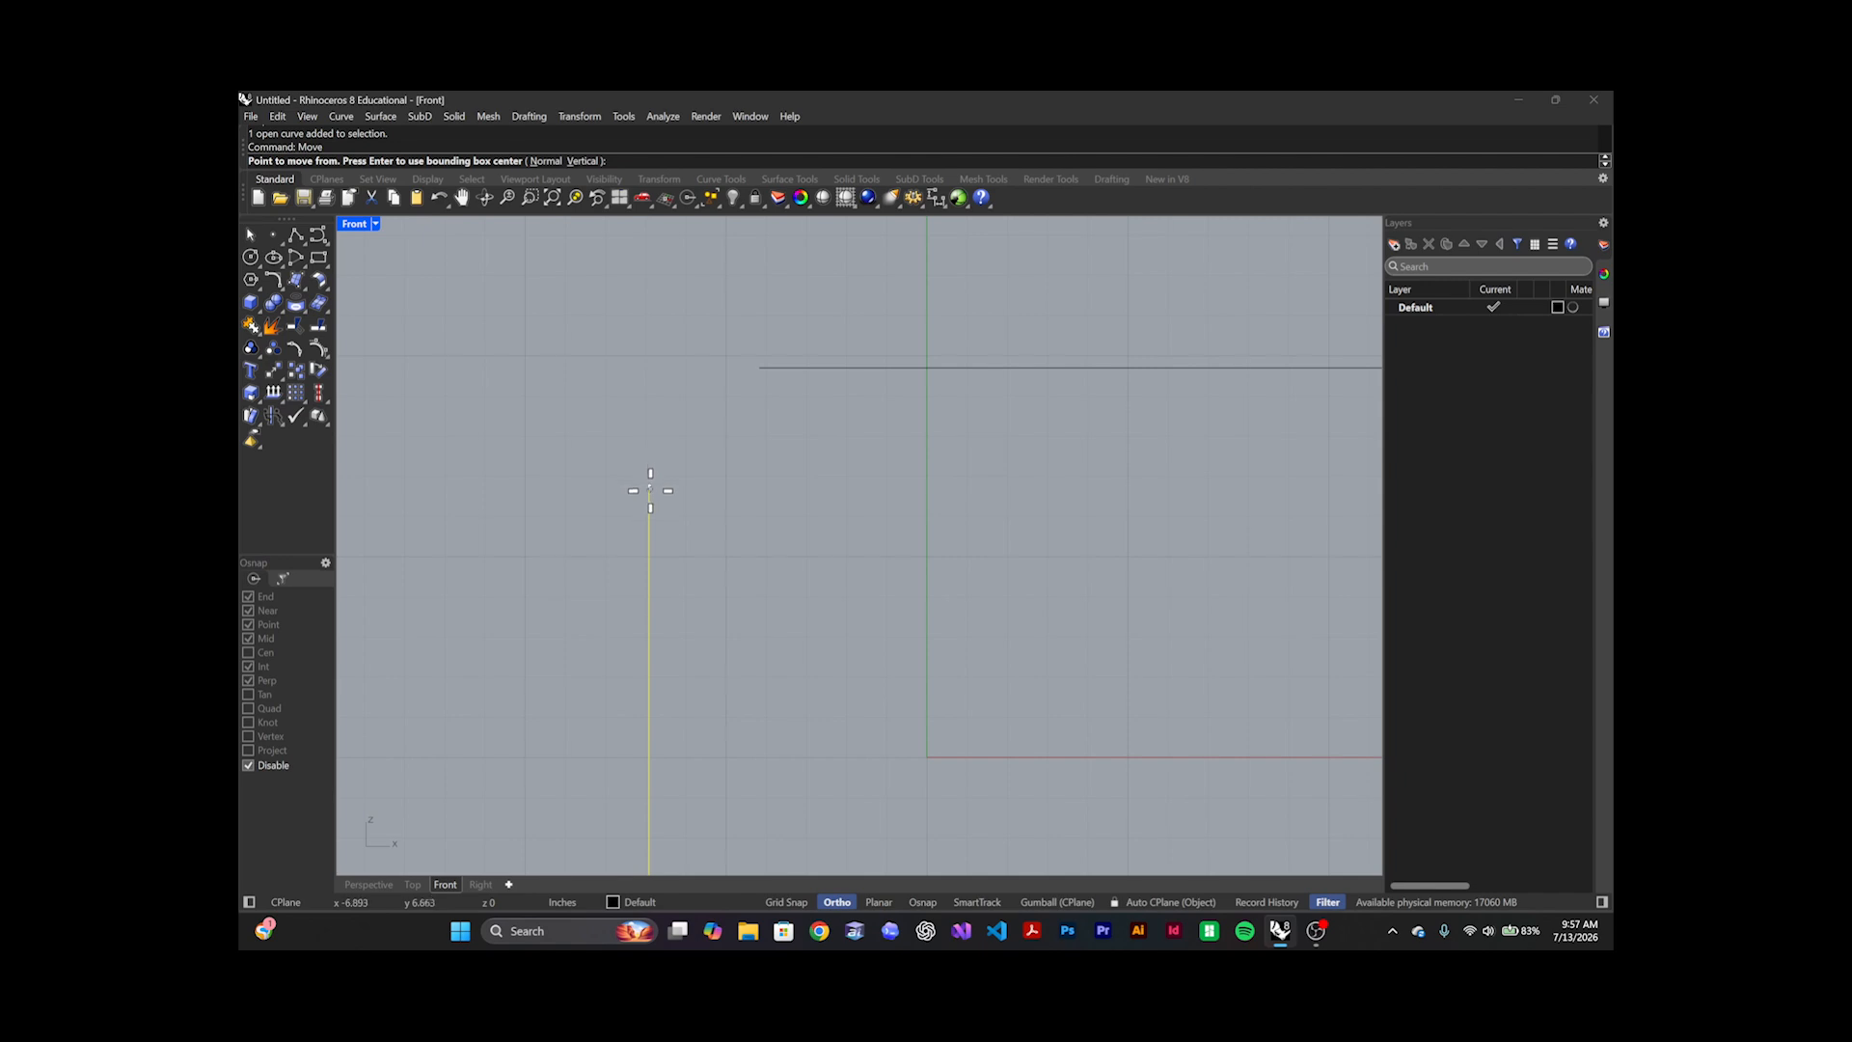
{"action": "scroll", "coordinate": [629, 507], "scroll_direction": "down", "scroll_amount": 6}
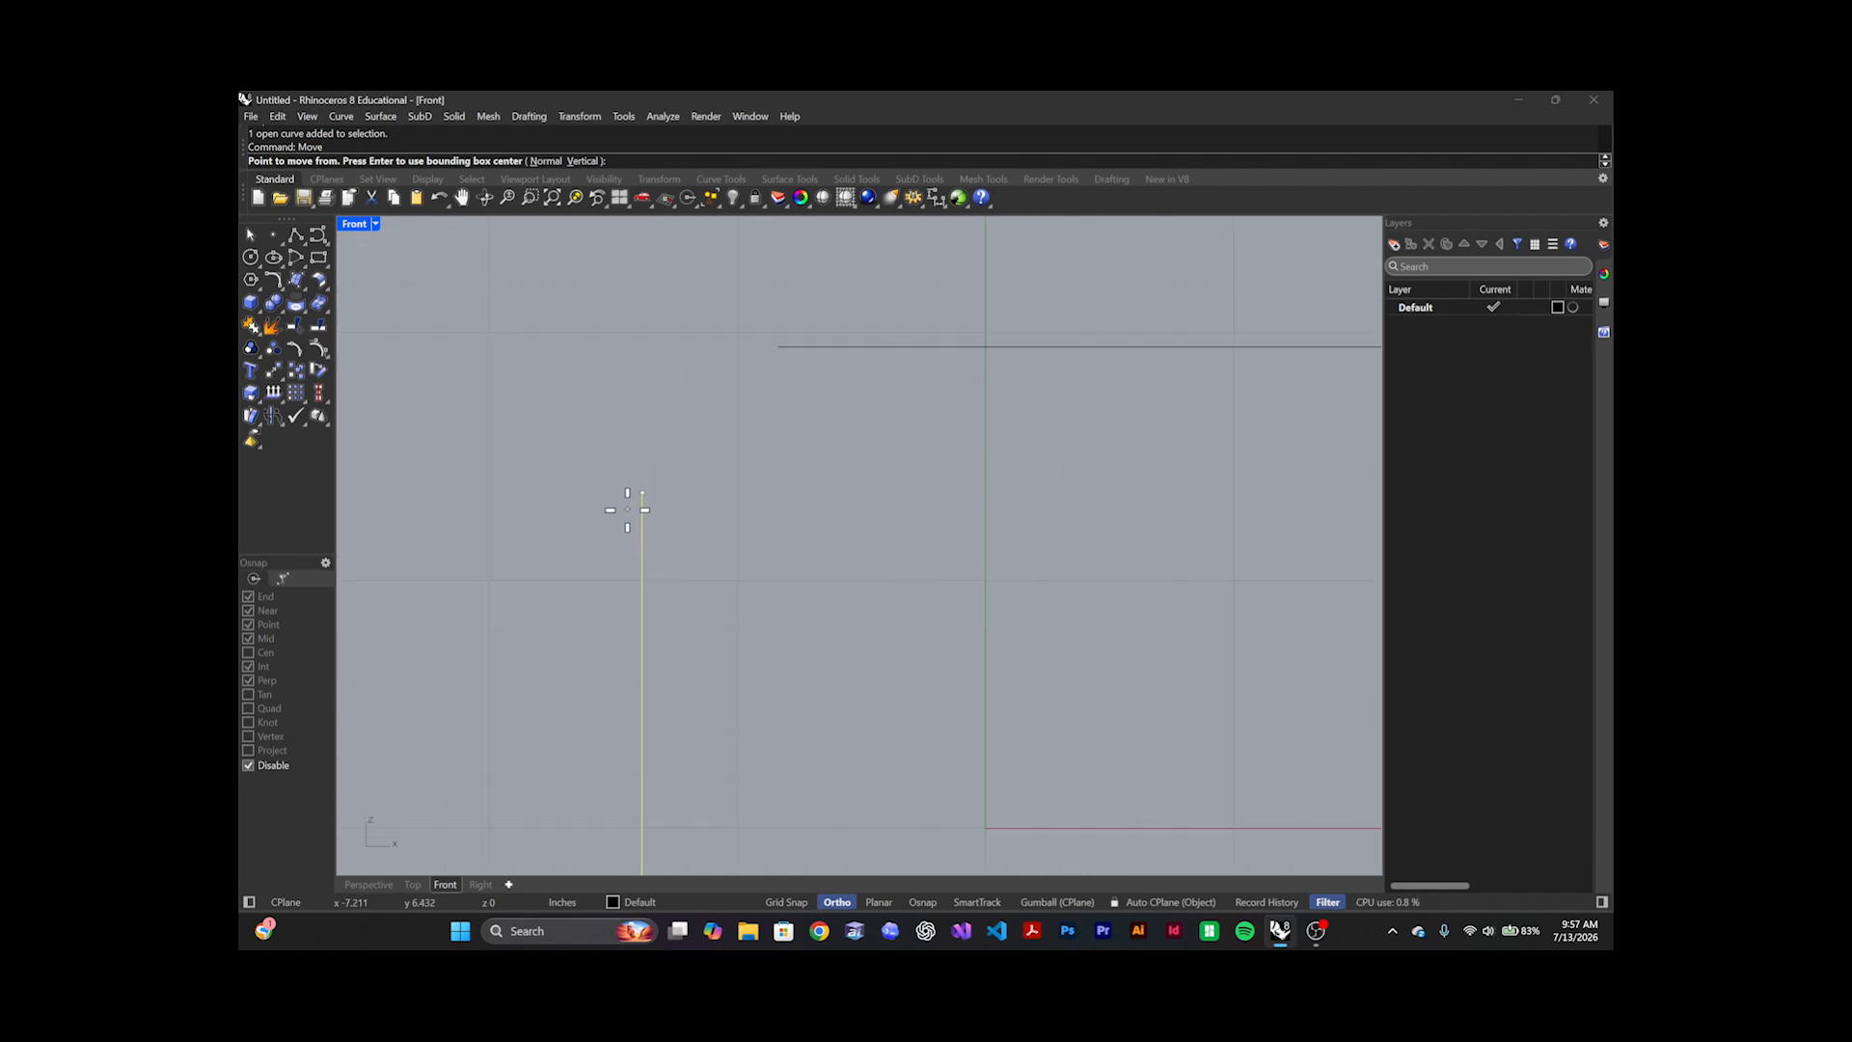
{"action": "scroll", "coordinate": [636, 494], "scroll_direction": "up", "scroll_amount": 14}
{"action": "scroll", "coordinate": [652, 494], "scroll_direction": "up", "scroll_amount": 4}
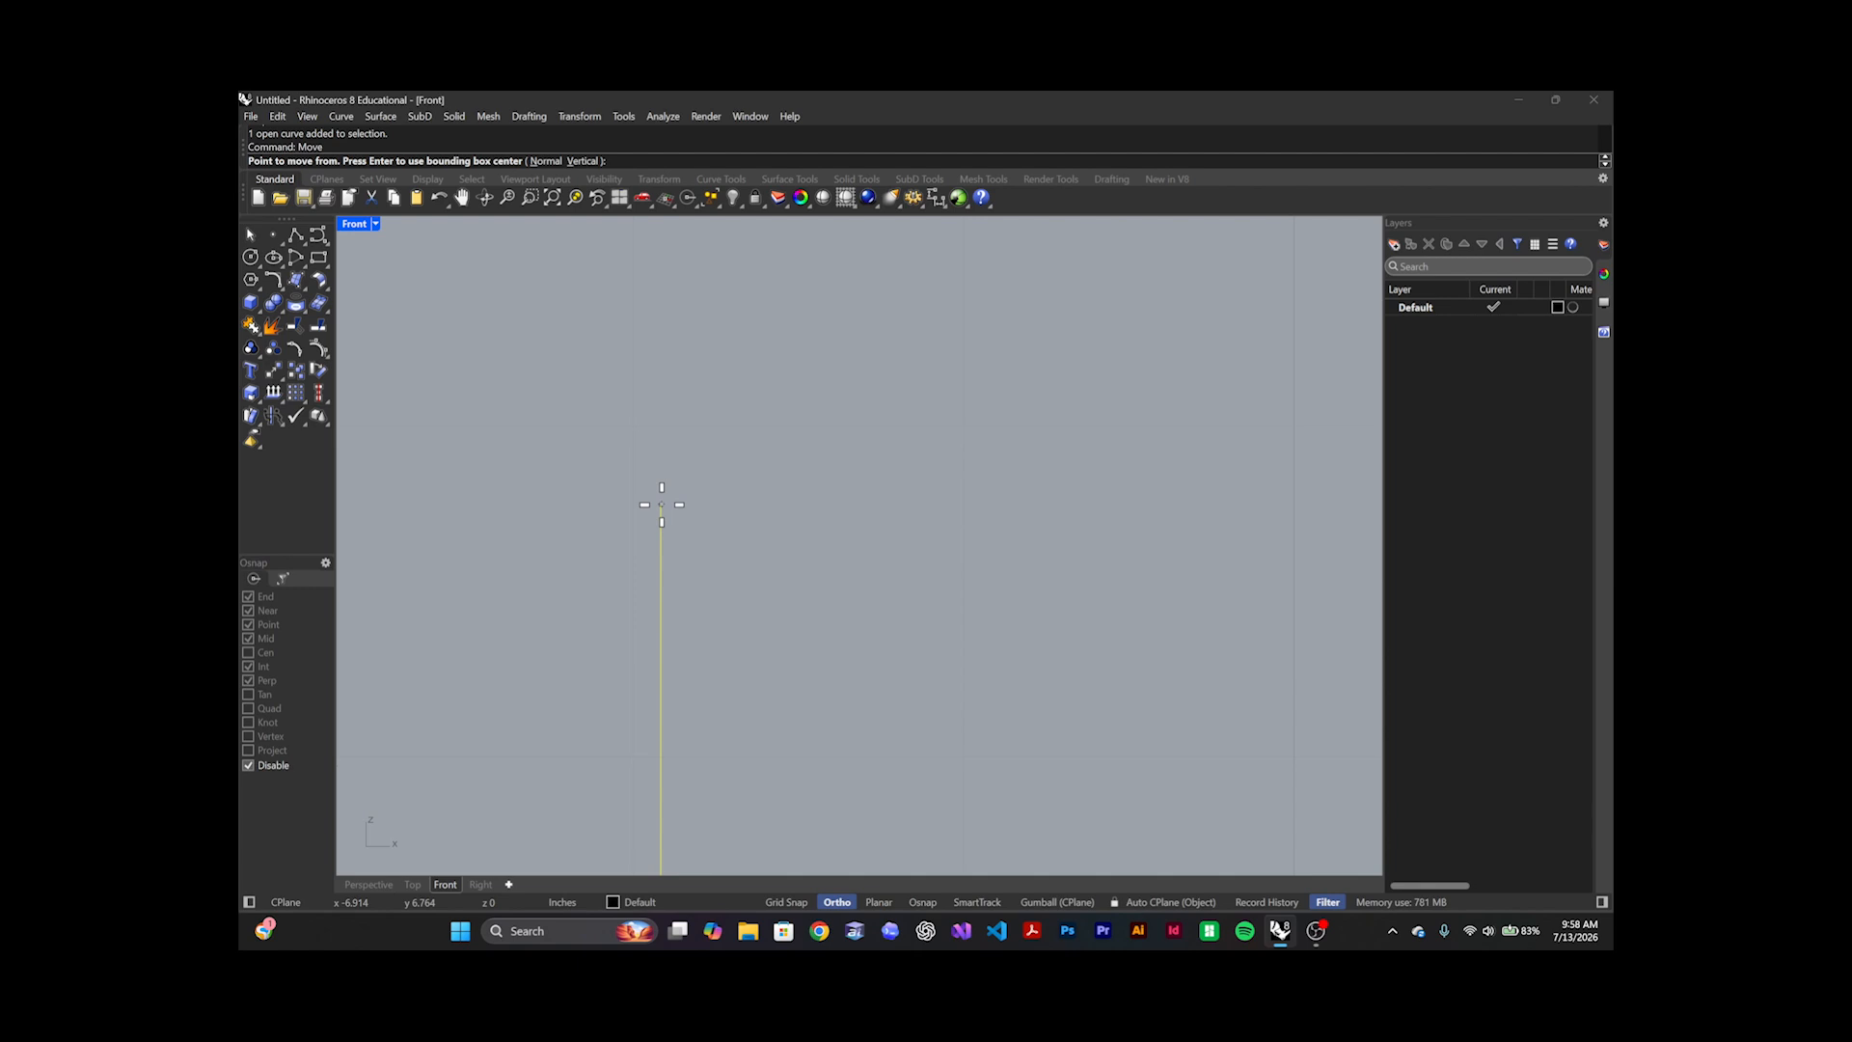
{"action": "left_click", "coordinate": [662, 504]}
{"action": "scroll", "coordinate": [656, 538], "scroll_direction": "down", "scroll_amount": 20}
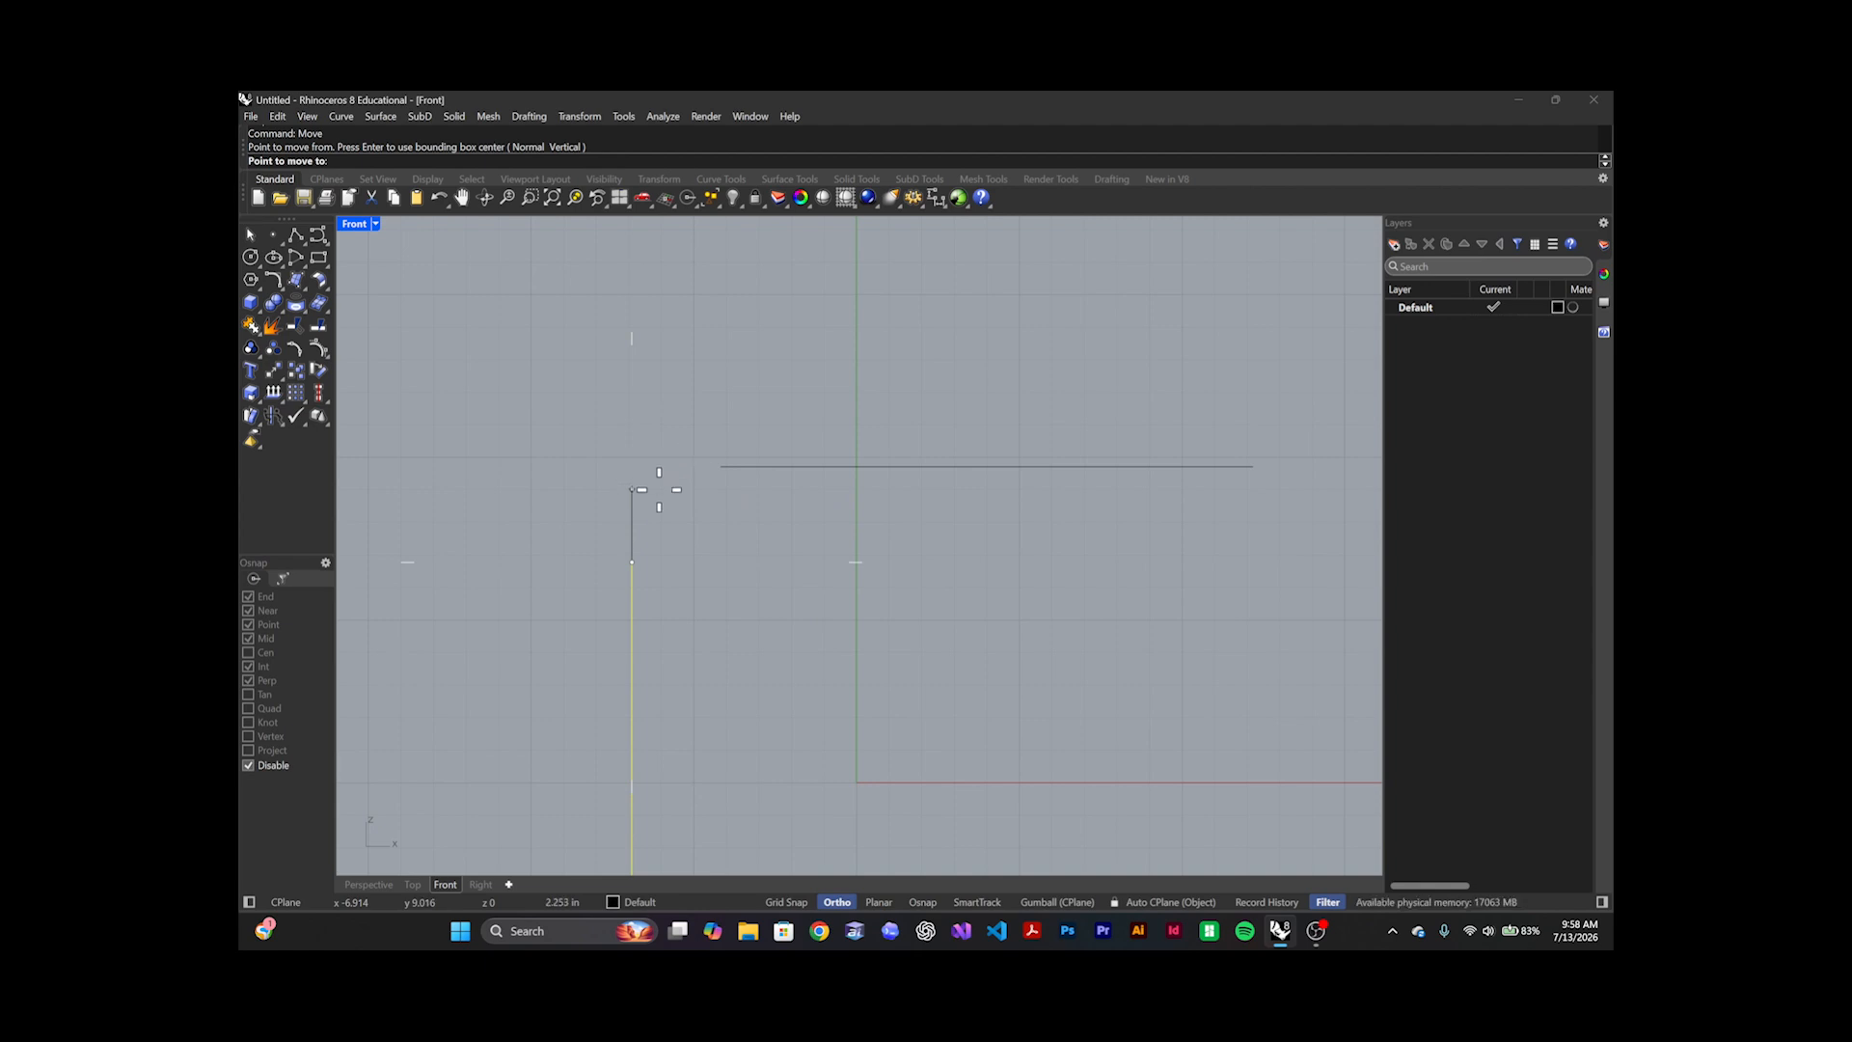
{"action": "key", "text": "F8"}
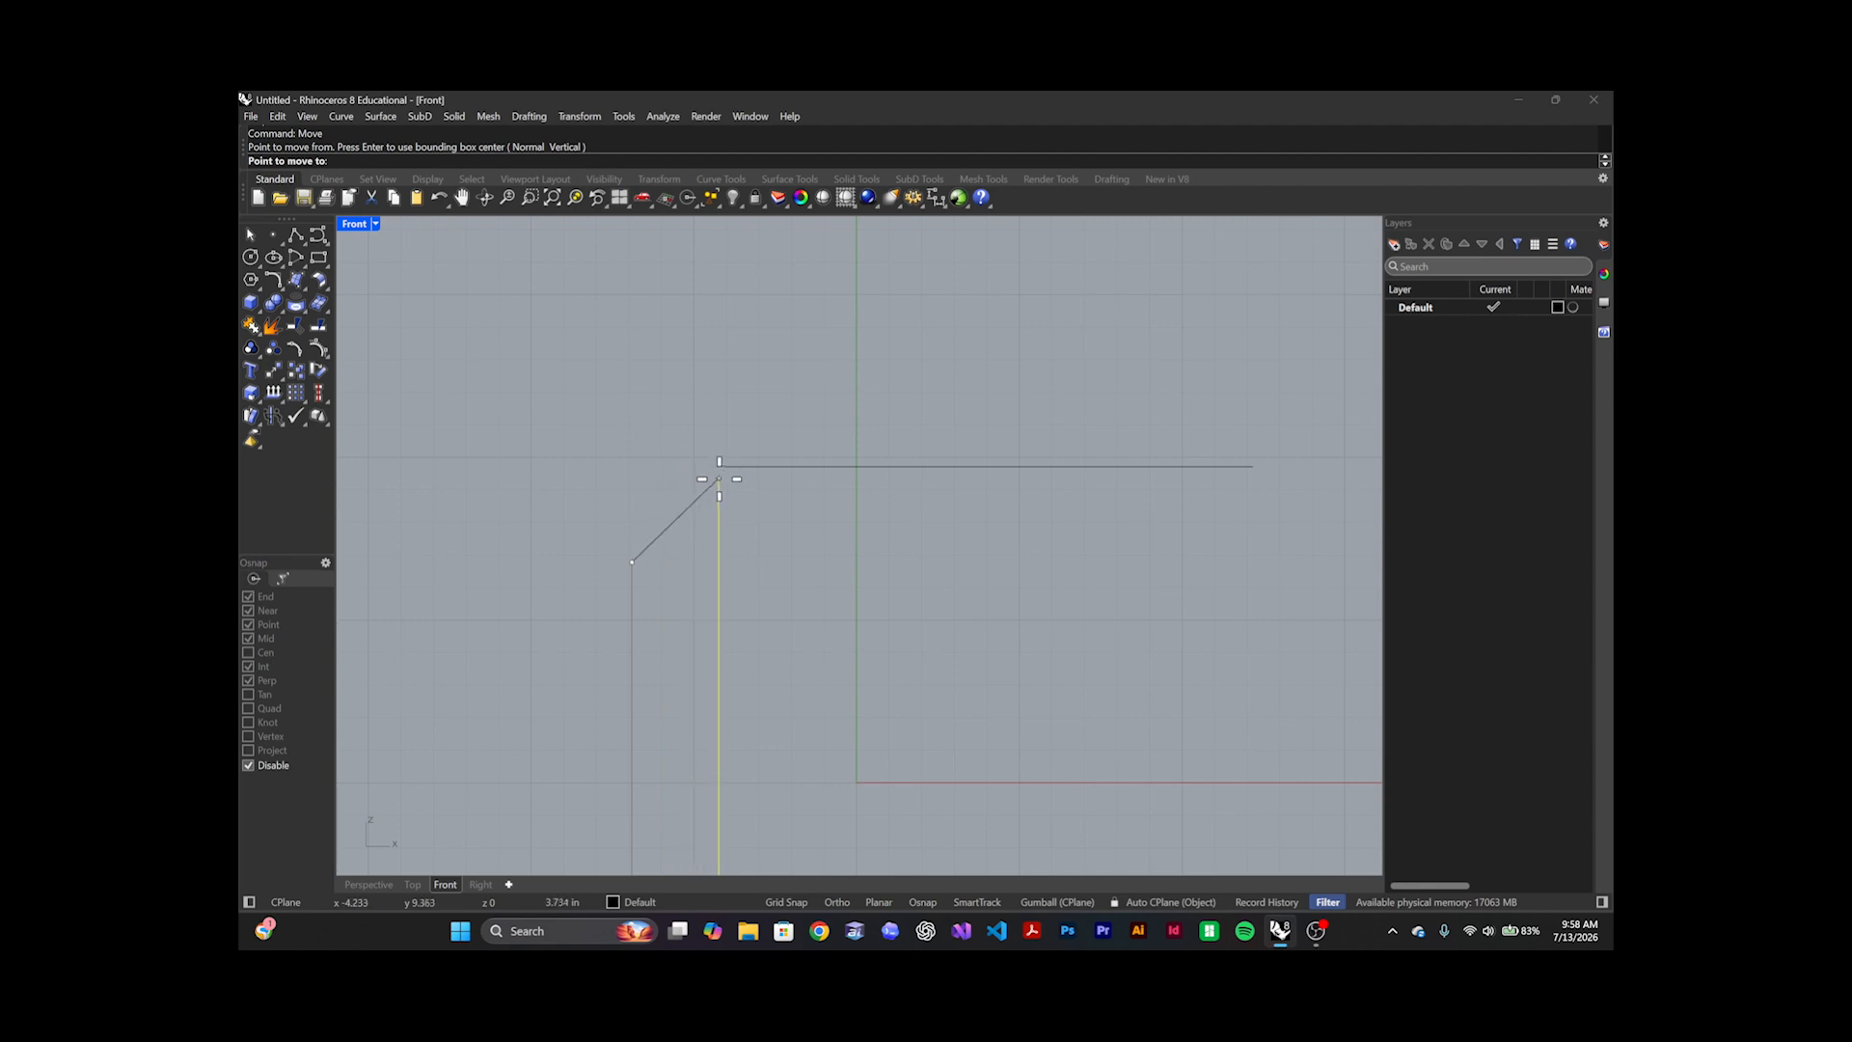
{"action": "scroll", "coordinate": [724, 465], "scroll_direction": "up", "scroll_amount": 16}
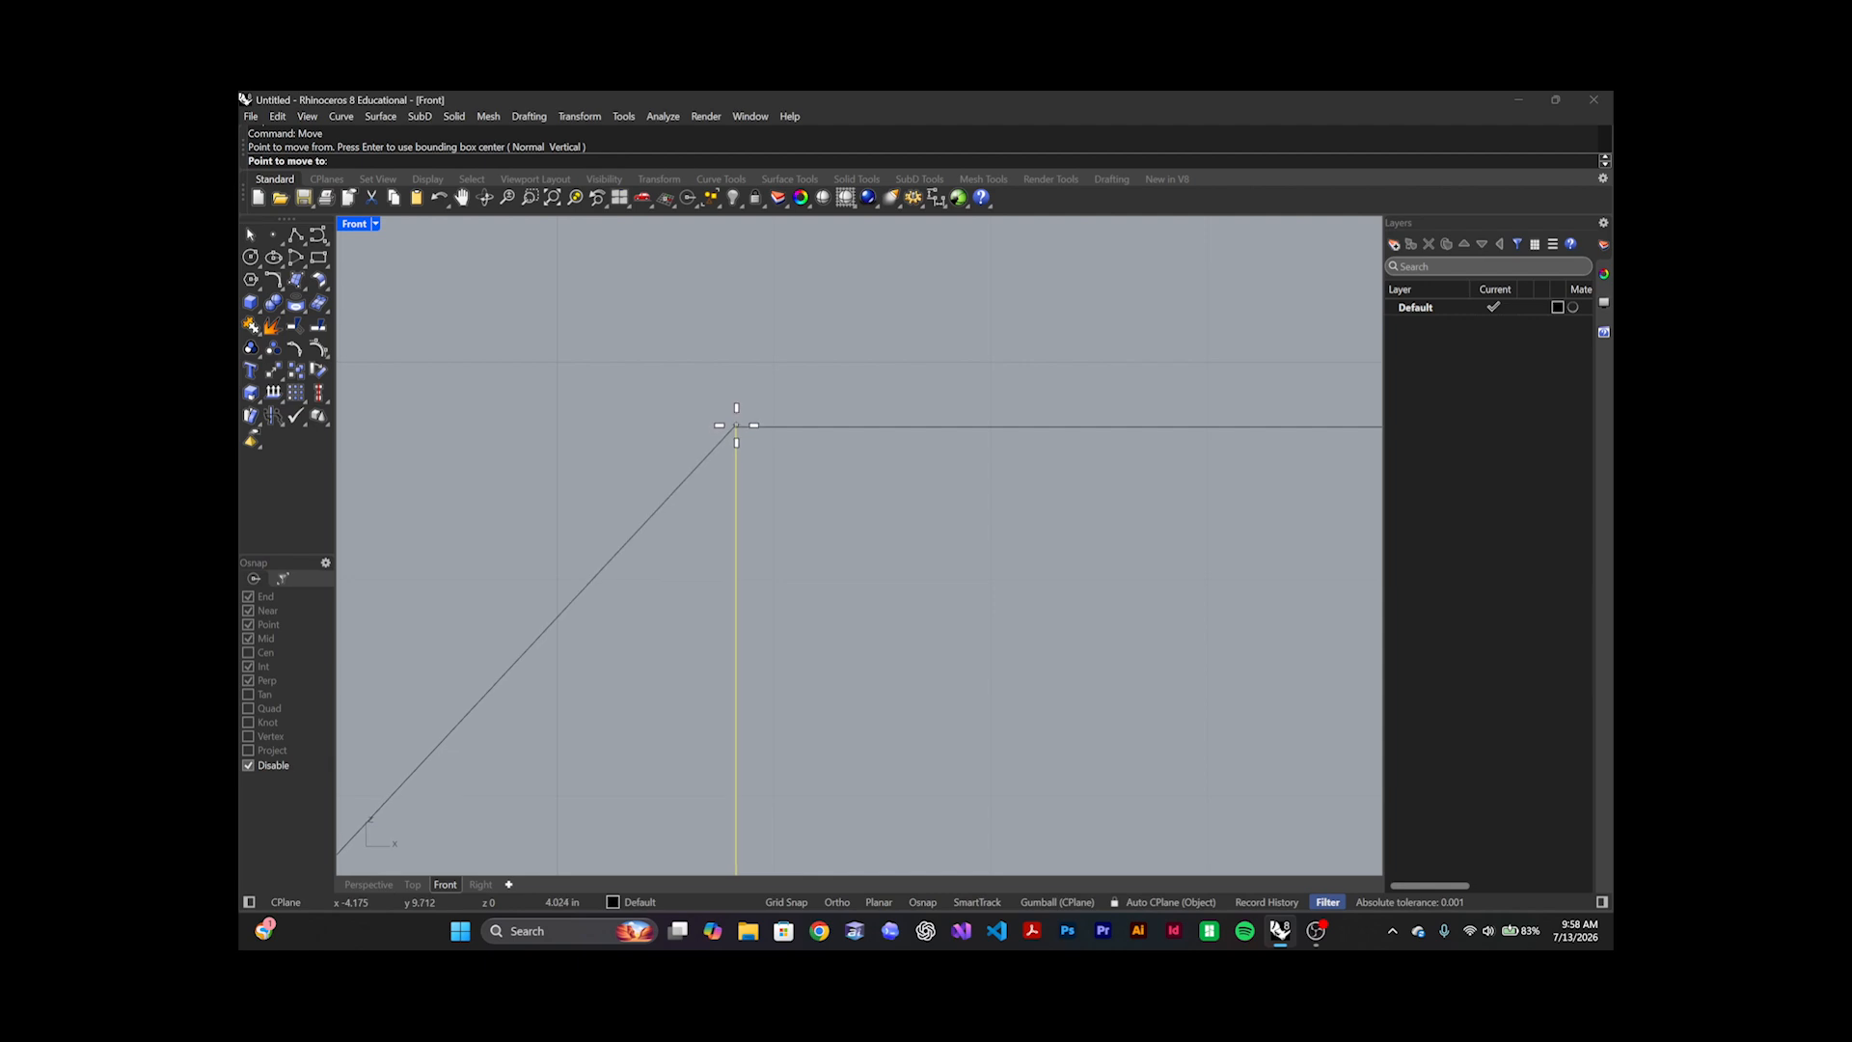
{"action": "left_click", "coordinate": [736, 427]}
{"action": "key", "text": "F8"}
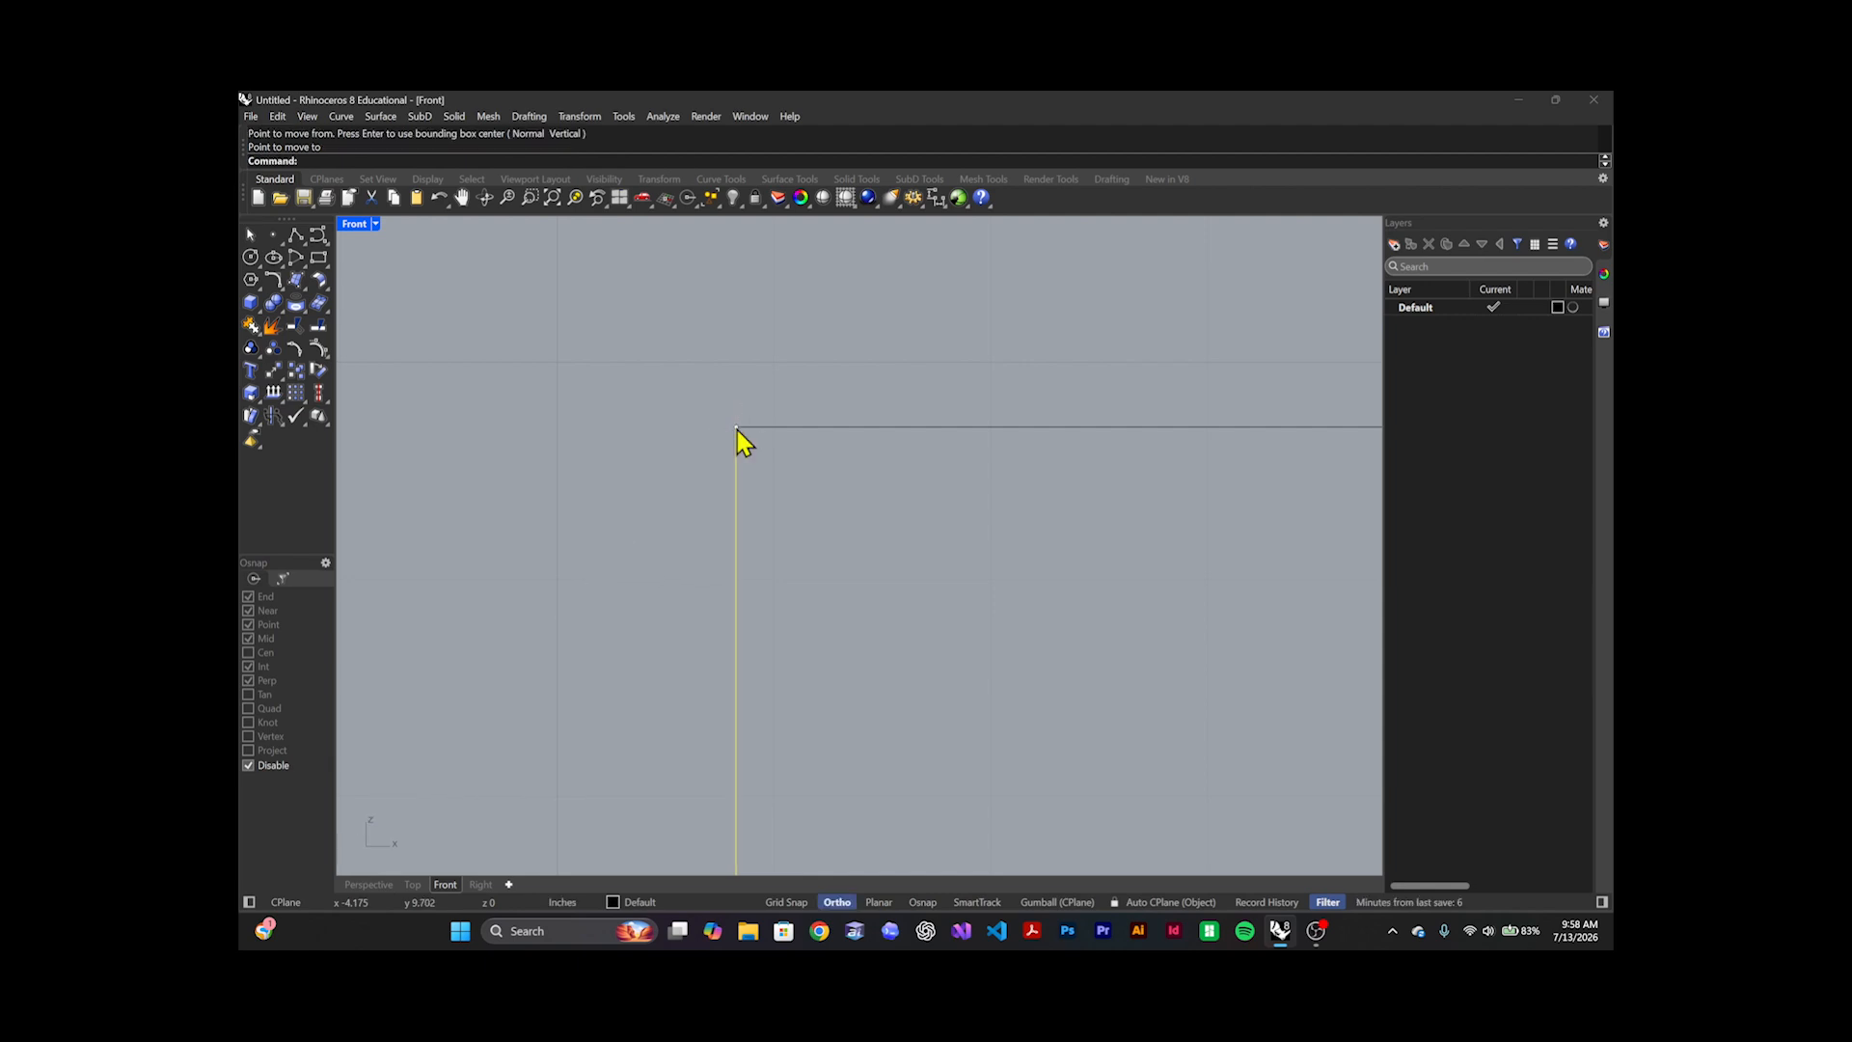
Examine the corner up close to check whether the vertical line's upper end meets the horizontal line's left end
{"action": "scroll", "coordinate": [731, 463], "scroll_direction": "down", "scroll_amount": 8}
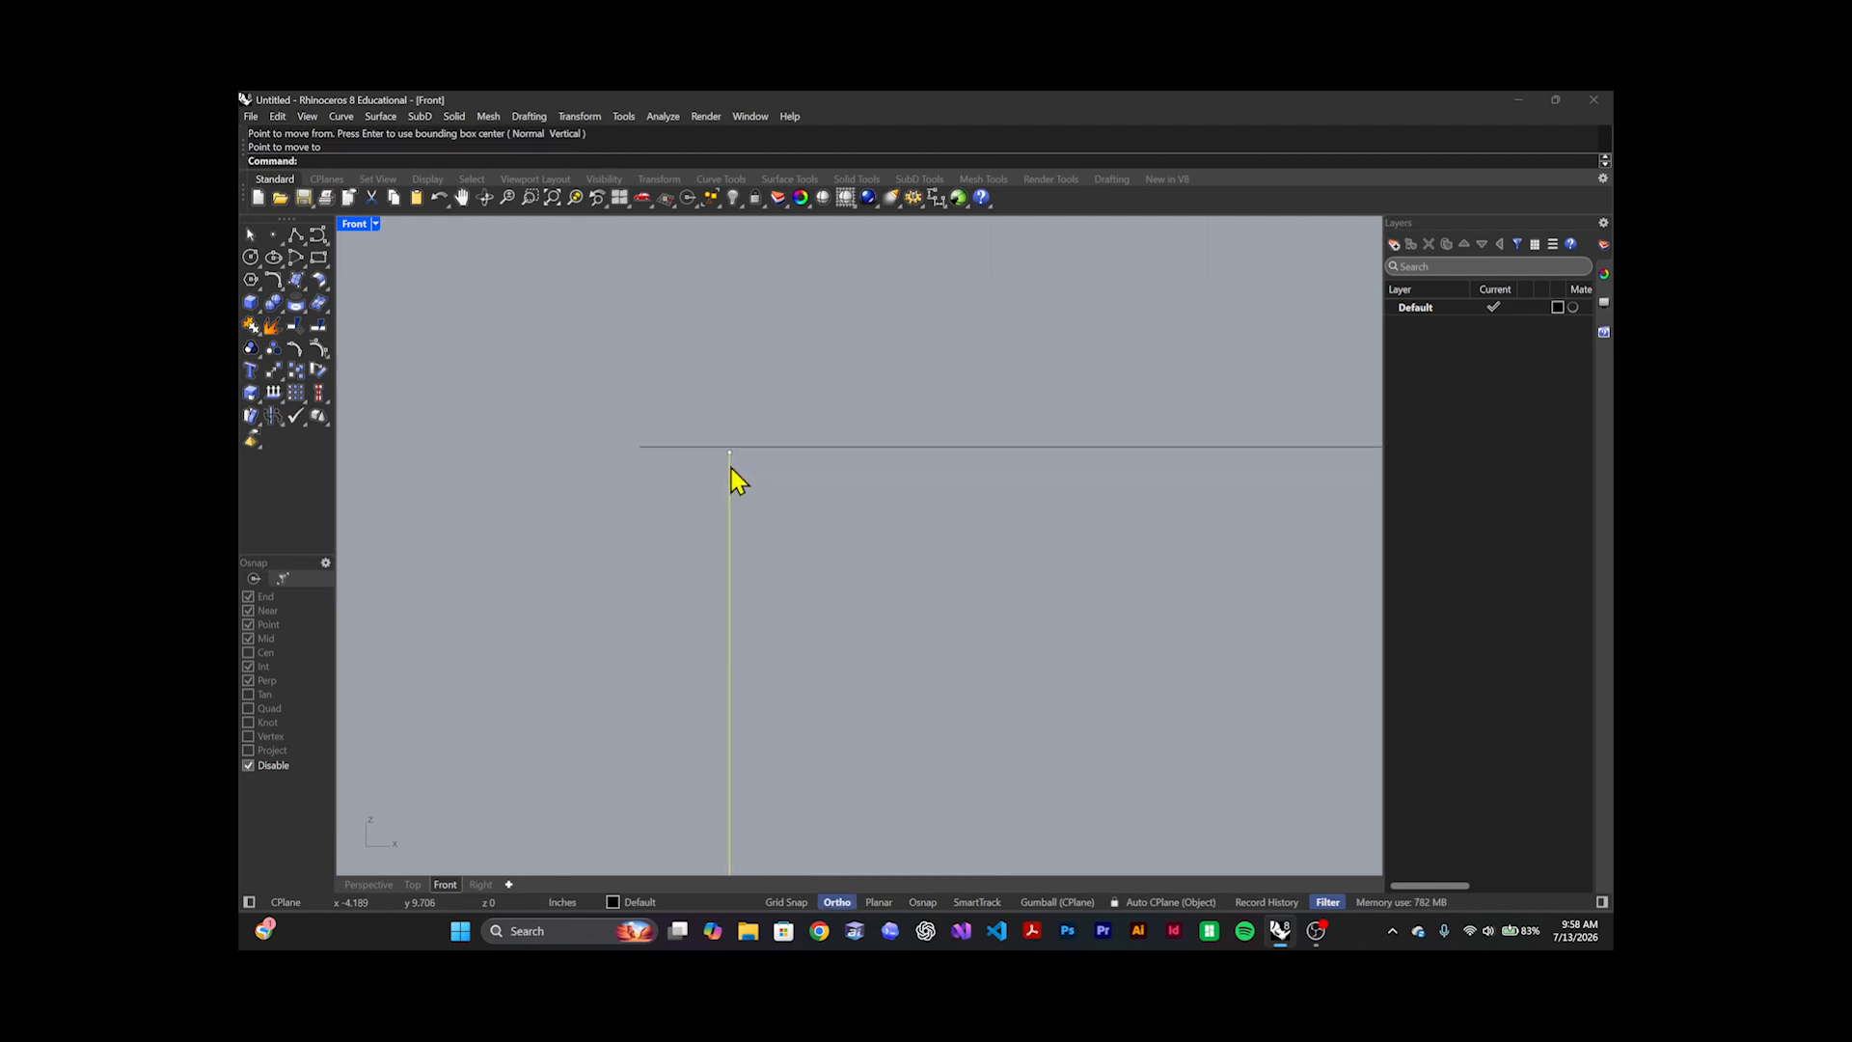
{"action": "scroll", "coordinate": [735, 457], "scroll_direction": "up", "scroll_amount": 14}
{"action": "scroll", "coordinate": [729, 447], "scroll_direction": "down", "scroll_amount": 8}
{"action": "scroll", "coordinate": [714, 449], "scroll_direction": "up", "scroll_amount": 5}
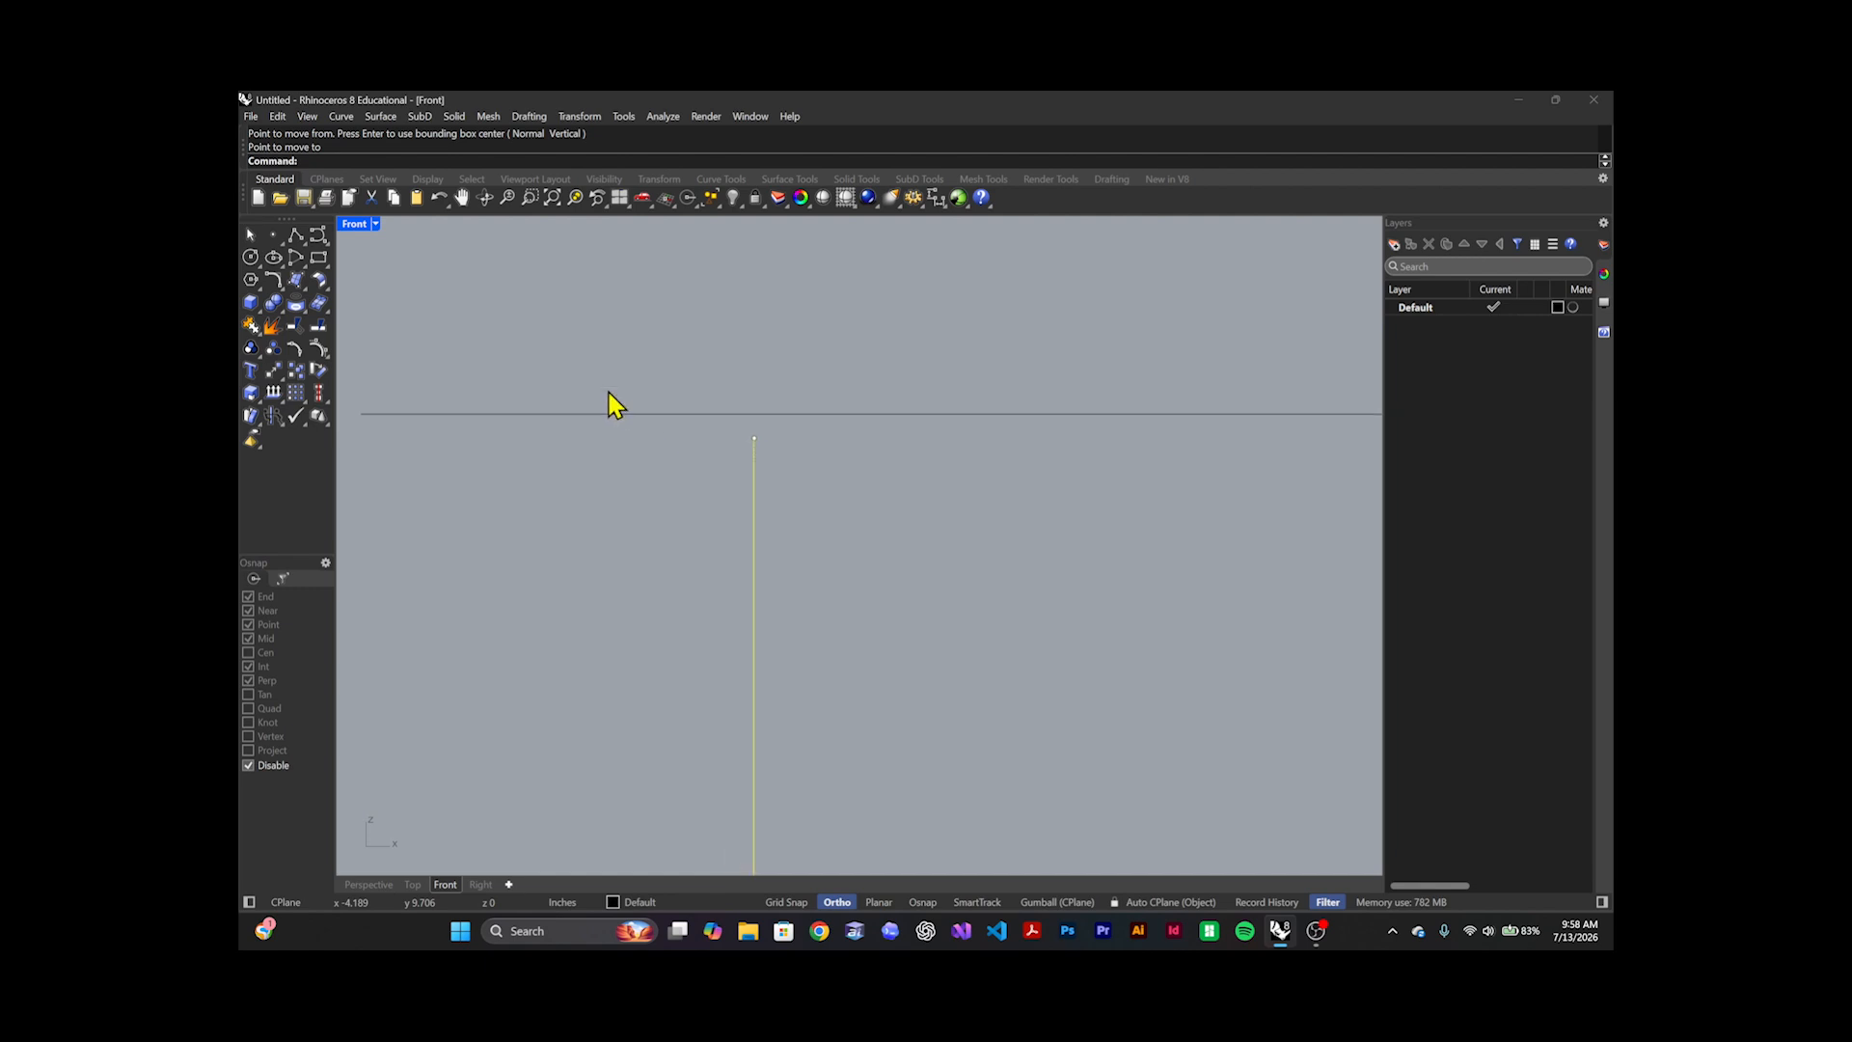
{"action": "scroll", "coordinate": [482, 402], "scroll_direction": "down", "scroll_amount": 1}
{"action": "scroll", "coordinate": [616, 439], "scroll_direction": "down", "scroll_amount": 10}
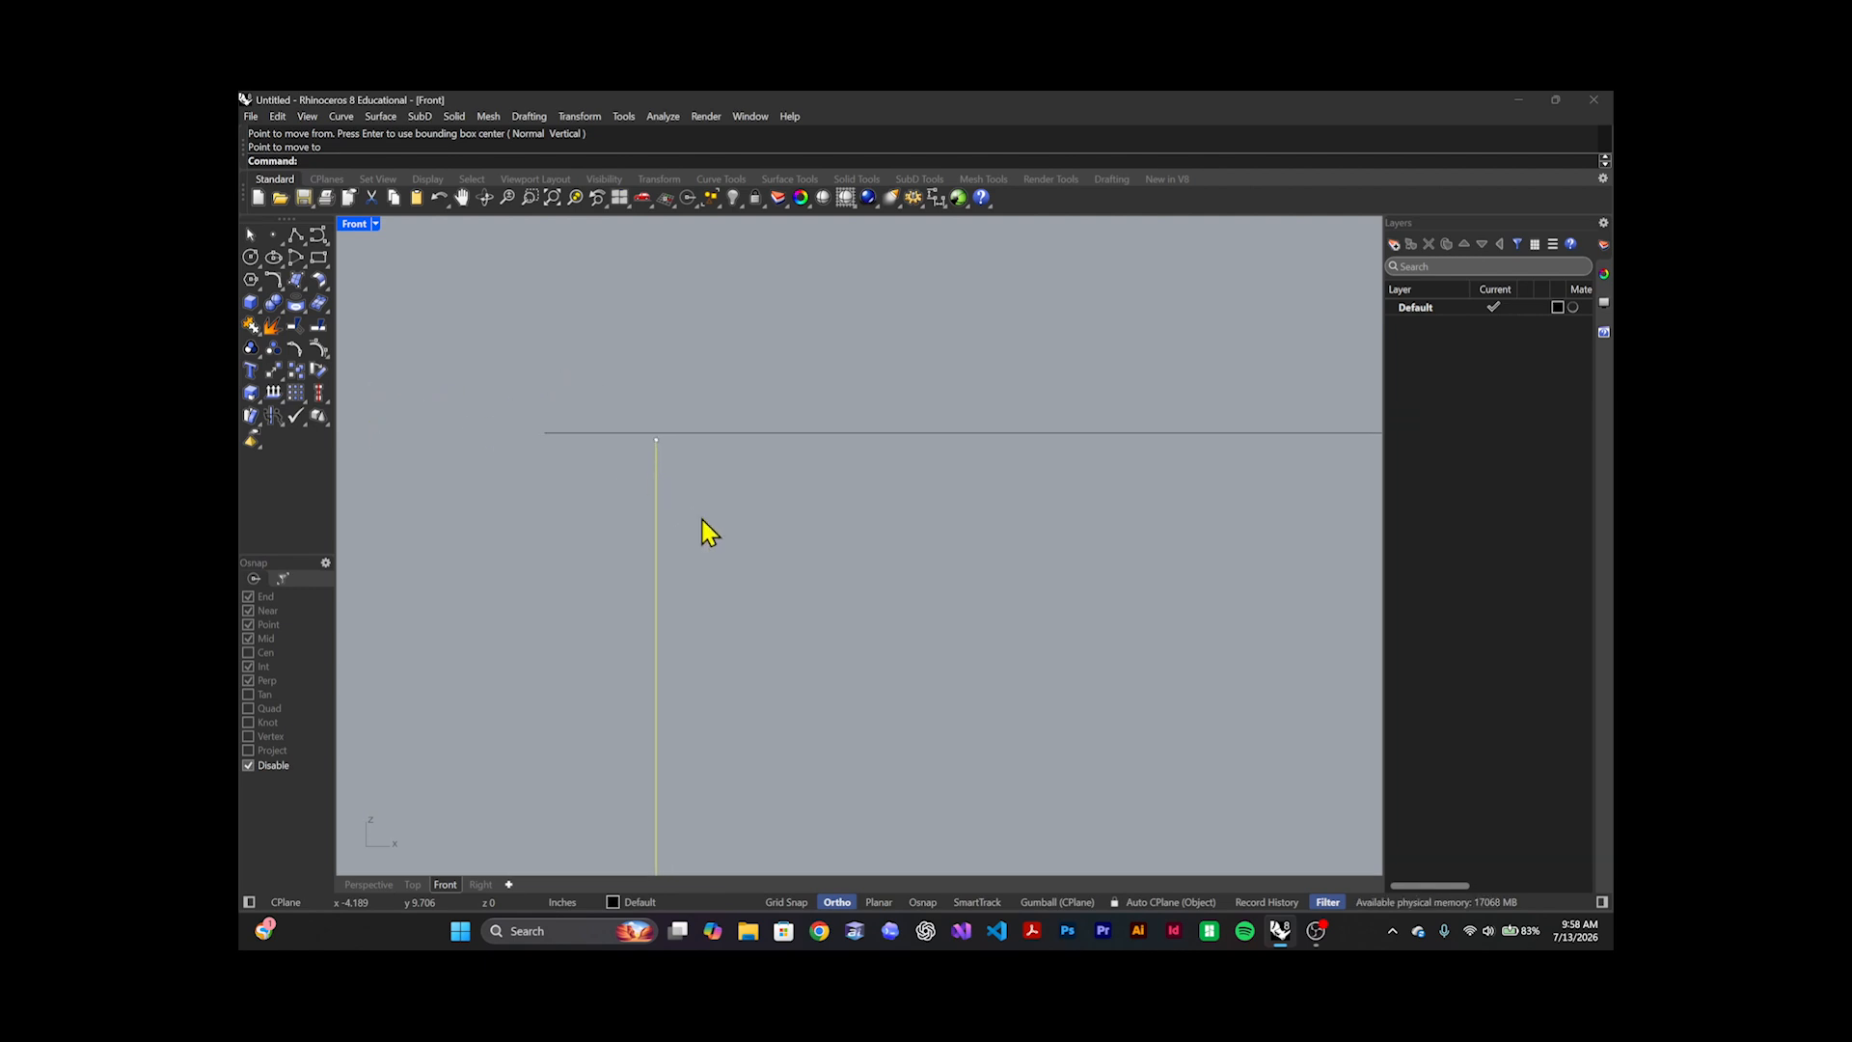
{"action": "left_click", "coordinate": [702, 517]}
{"action": "scroll", "coordinate": [649, 475], "scroll_direction": "up", "scroll_amount": 2}
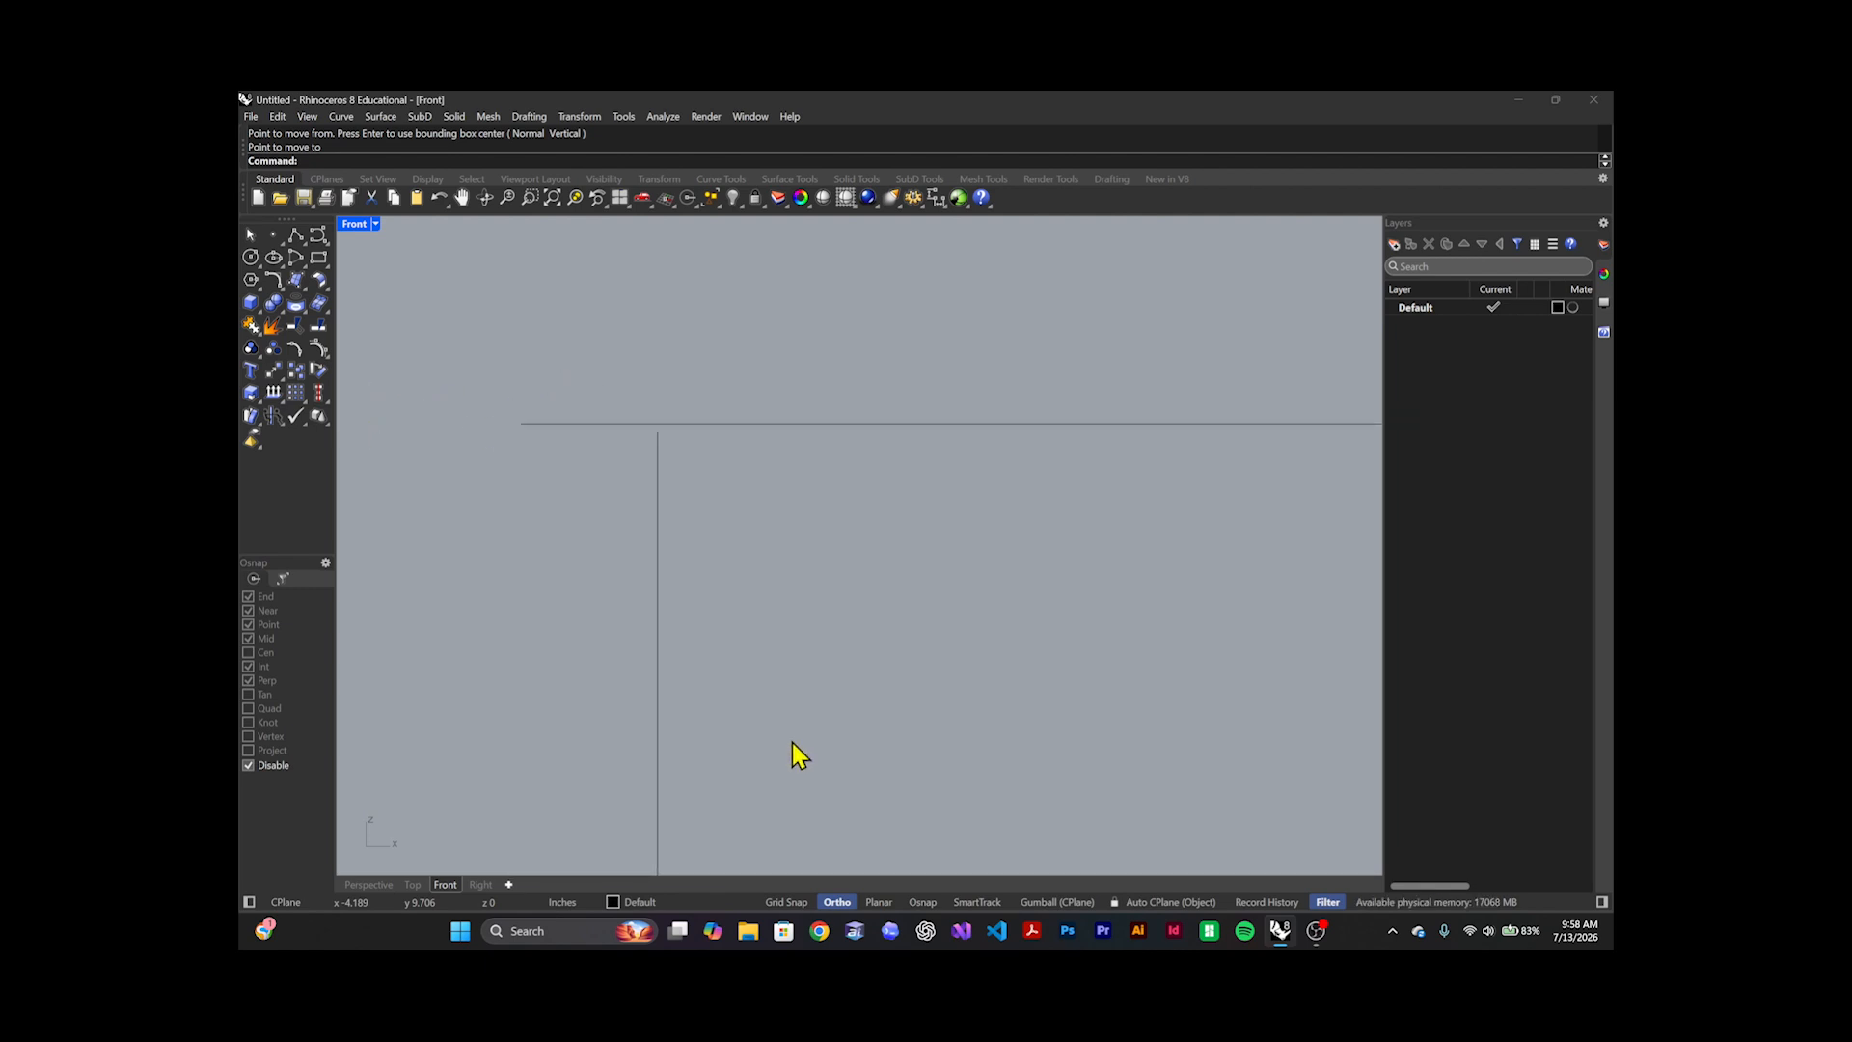
Turn on object snaps and move the vertical line from its upper endpoint exactly onto the horizontal line's left endpoint
{"action": "left_click", "coordinate": [920, 903]}
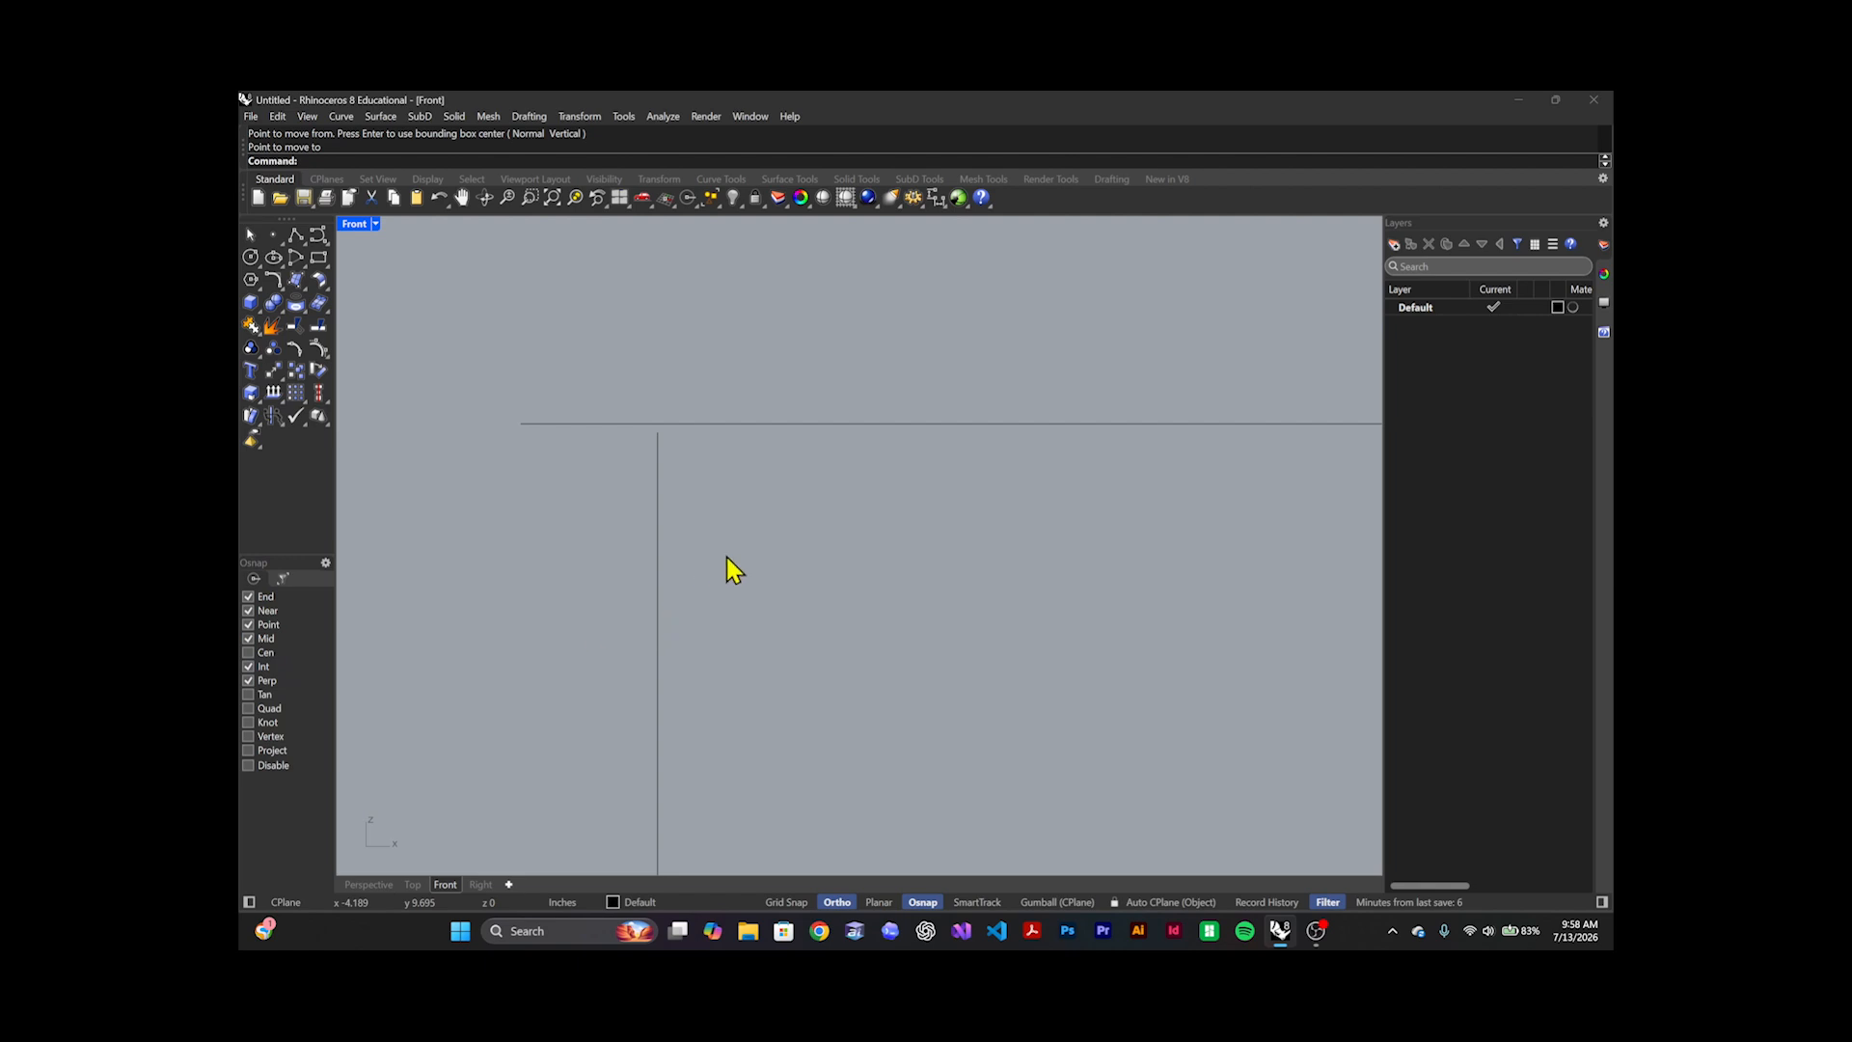
{"action": "left_click_drag", "start_coordinate": [726, 566], "coordinate": [592, 637]}
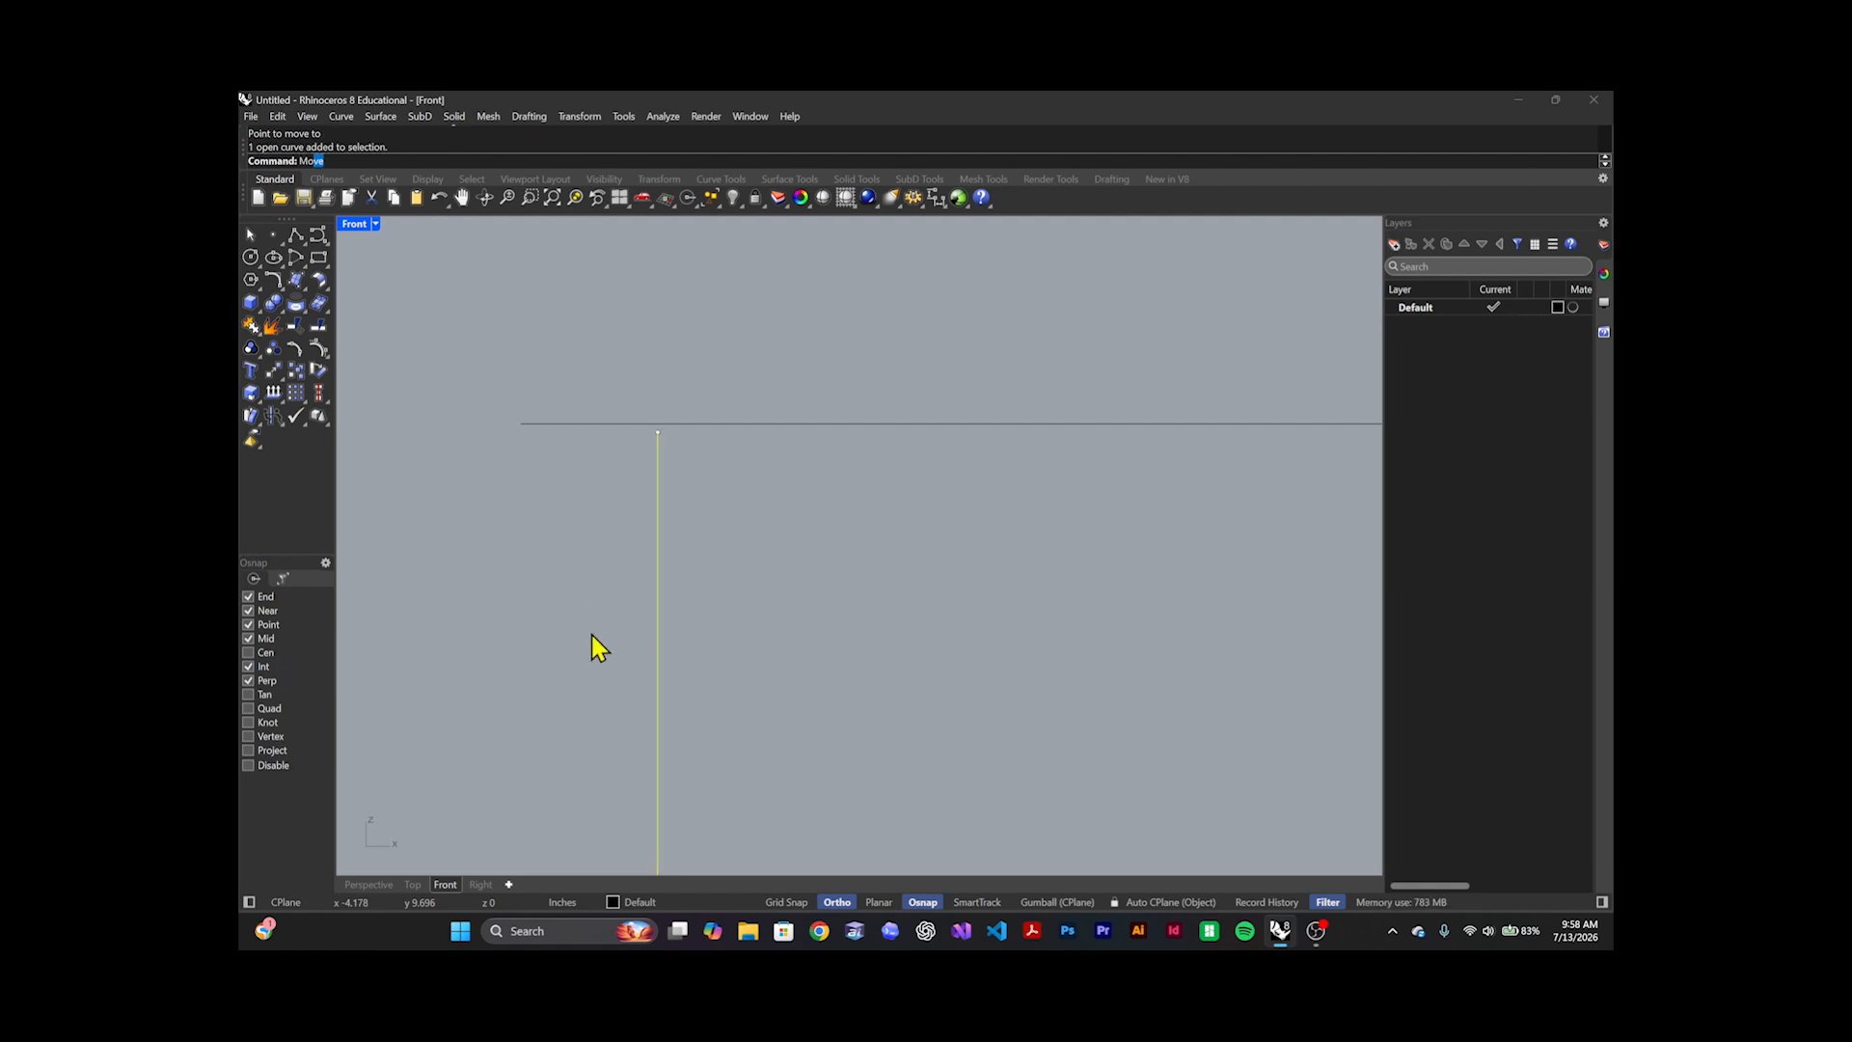
{"action": "key", "text": "Return"}
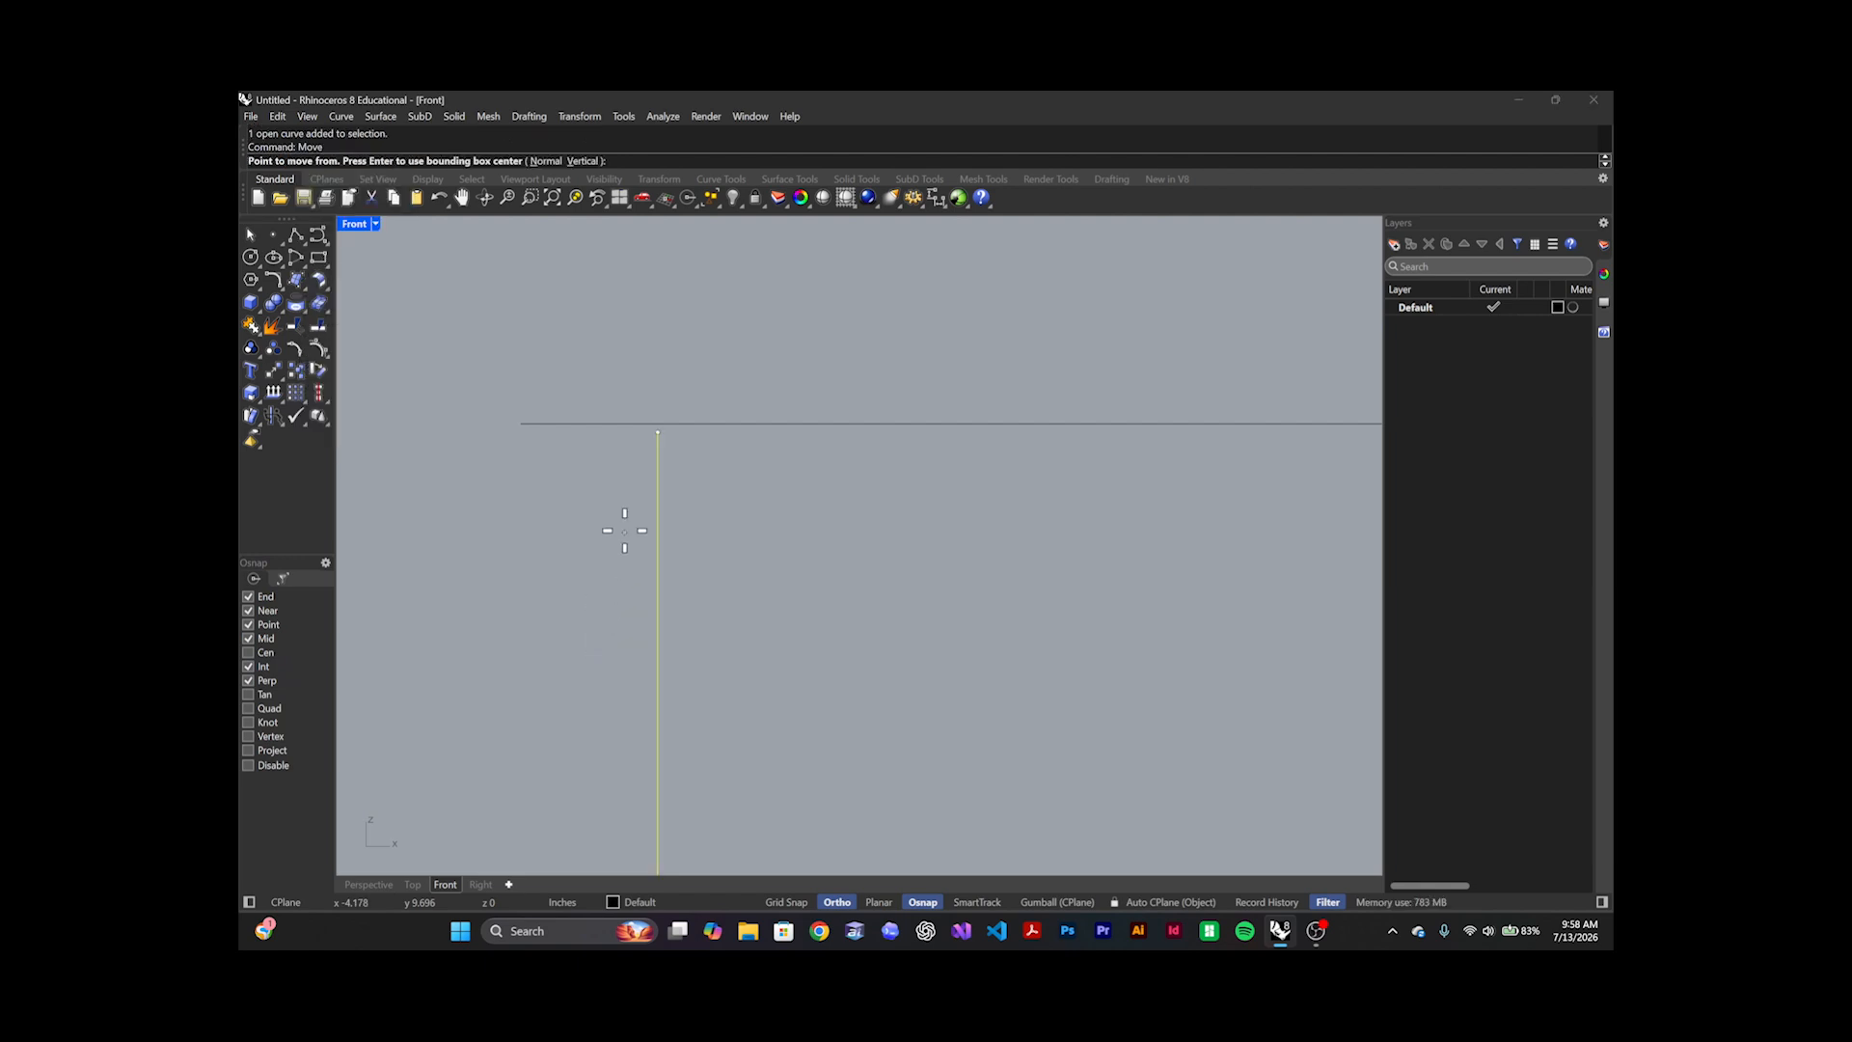
{"action": "left_click", "coordinate": [656, 433]}
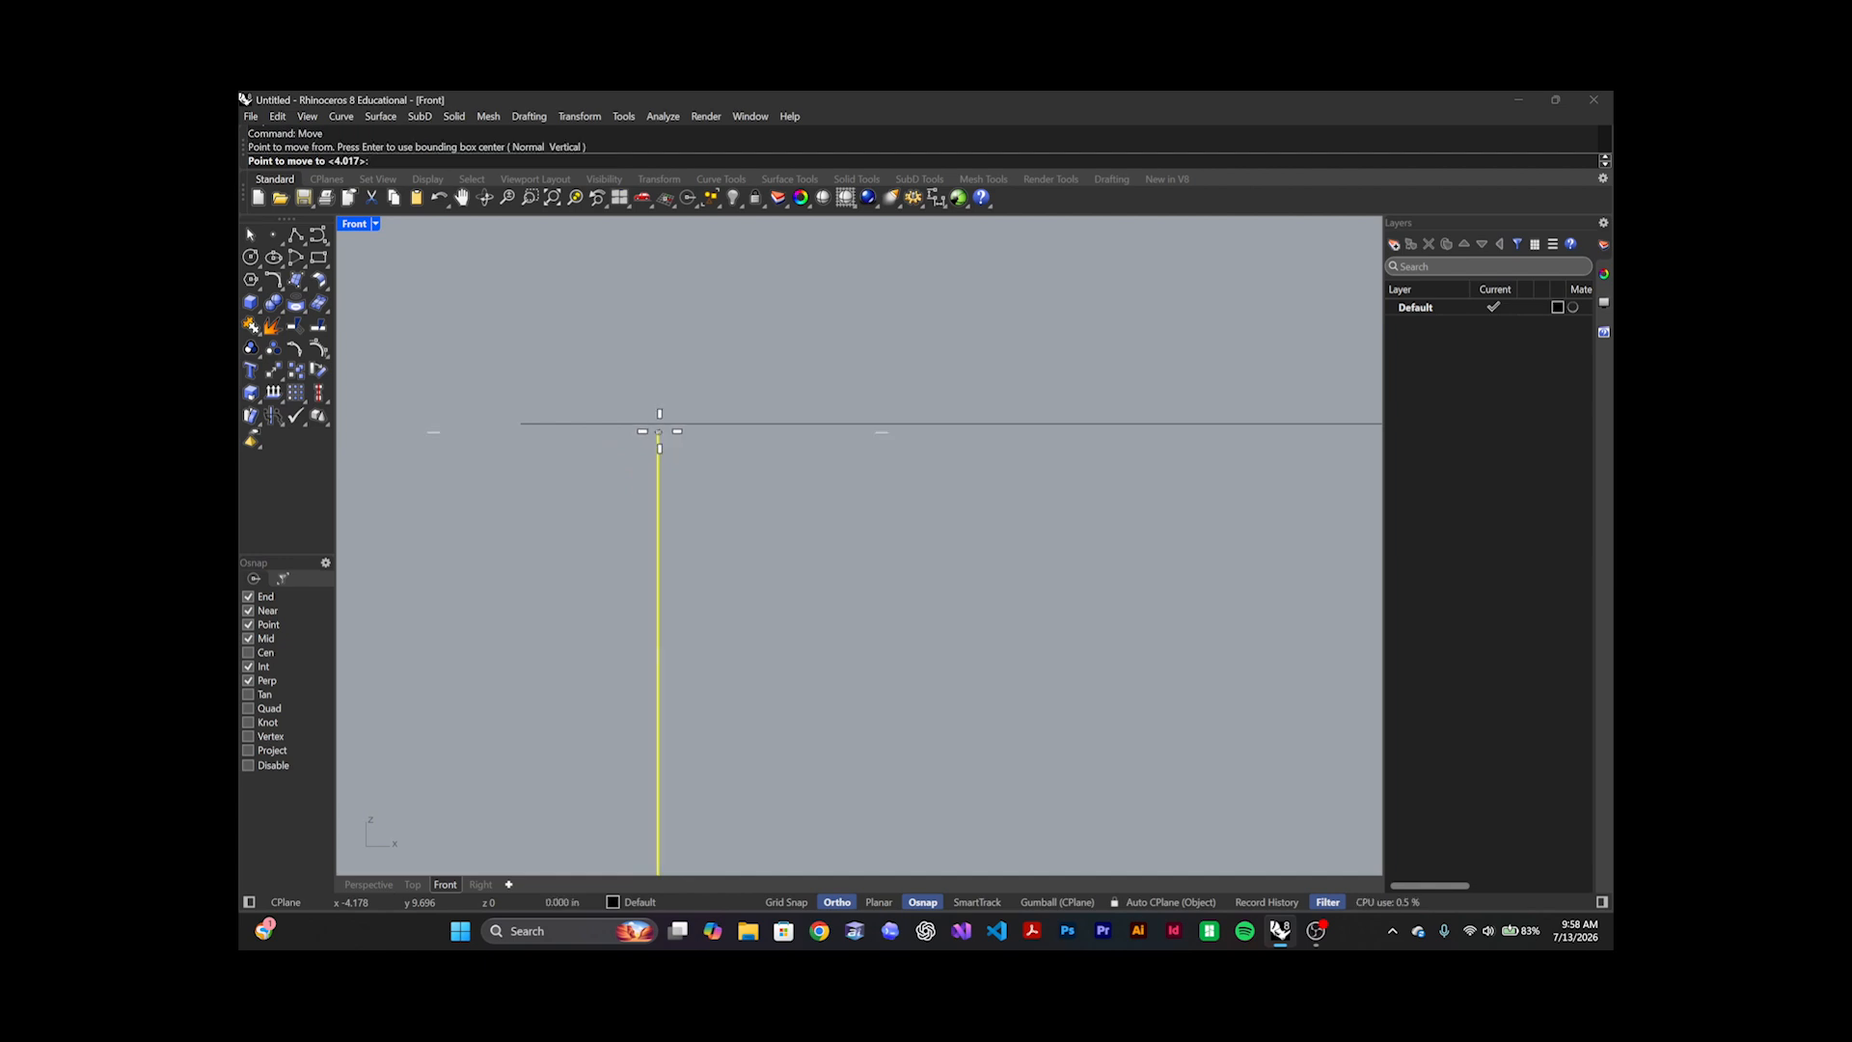
{"action": "left_click", "coordinate": [521, 423]}
{"action": "left_click", "coordinate": [581, 484]}
{"action": "scroll", "coordinate": [535, 430], "scroll_direction": "up", "scroll_amount": 10}
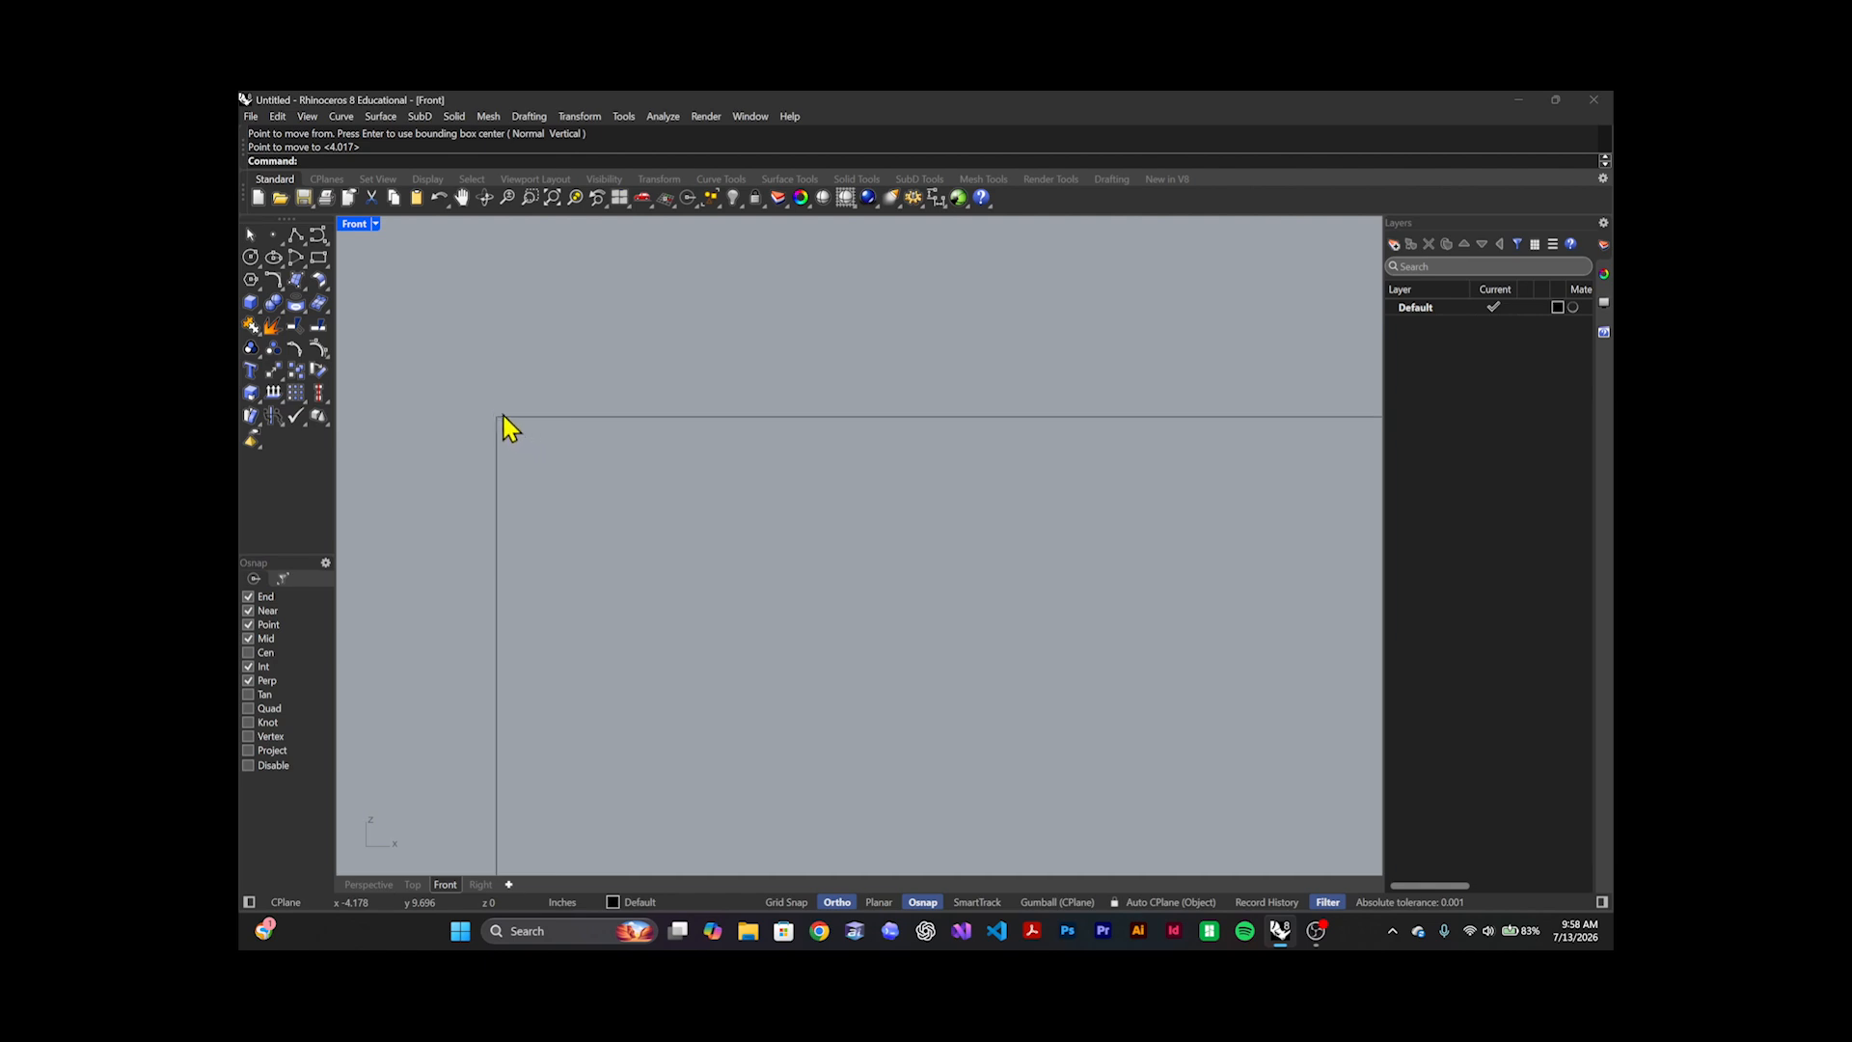
{"action": "scroll", "coordinate": [536, 386], "scroll_direction": "up", "scroll_amount": 15}
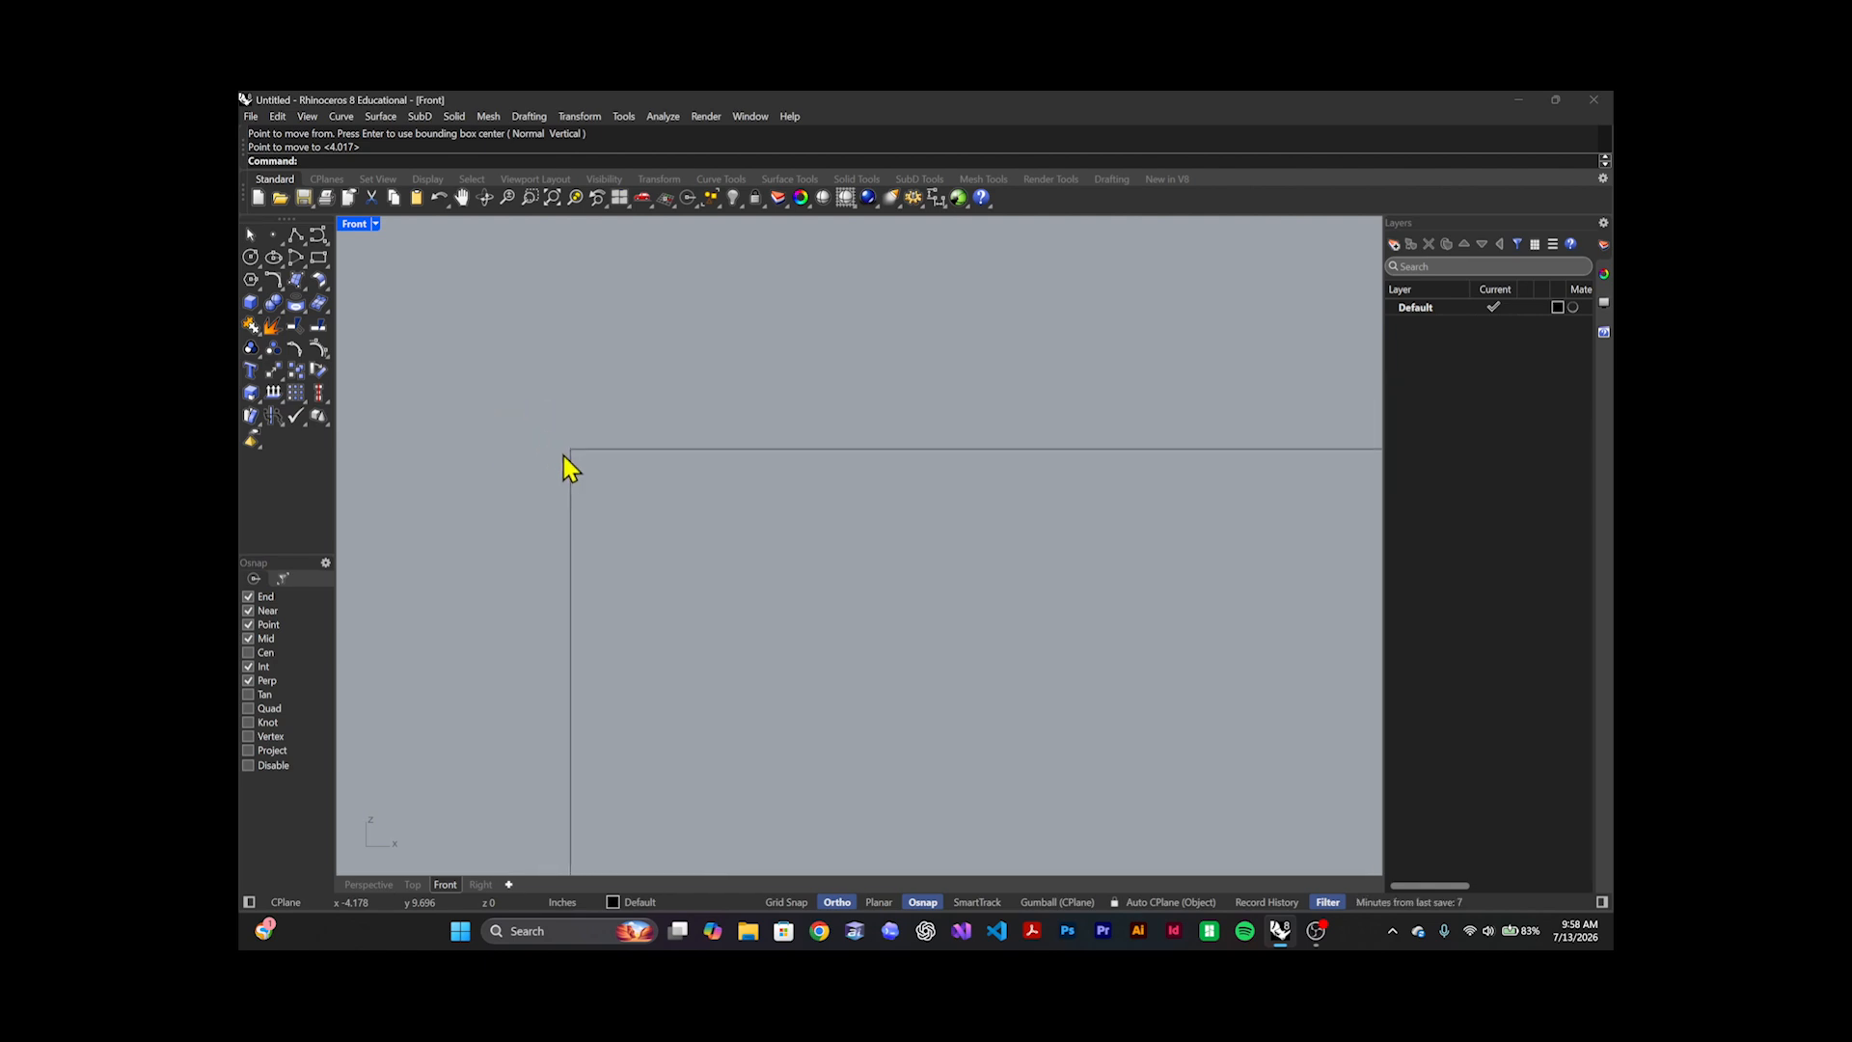
Inspect the snapped corner up close to check whether the two lines' endpoints meet exactly
{"action": "scroll", "coordinate": [583, 469], "scroll_direction": "up", "scroll_amount": 10}
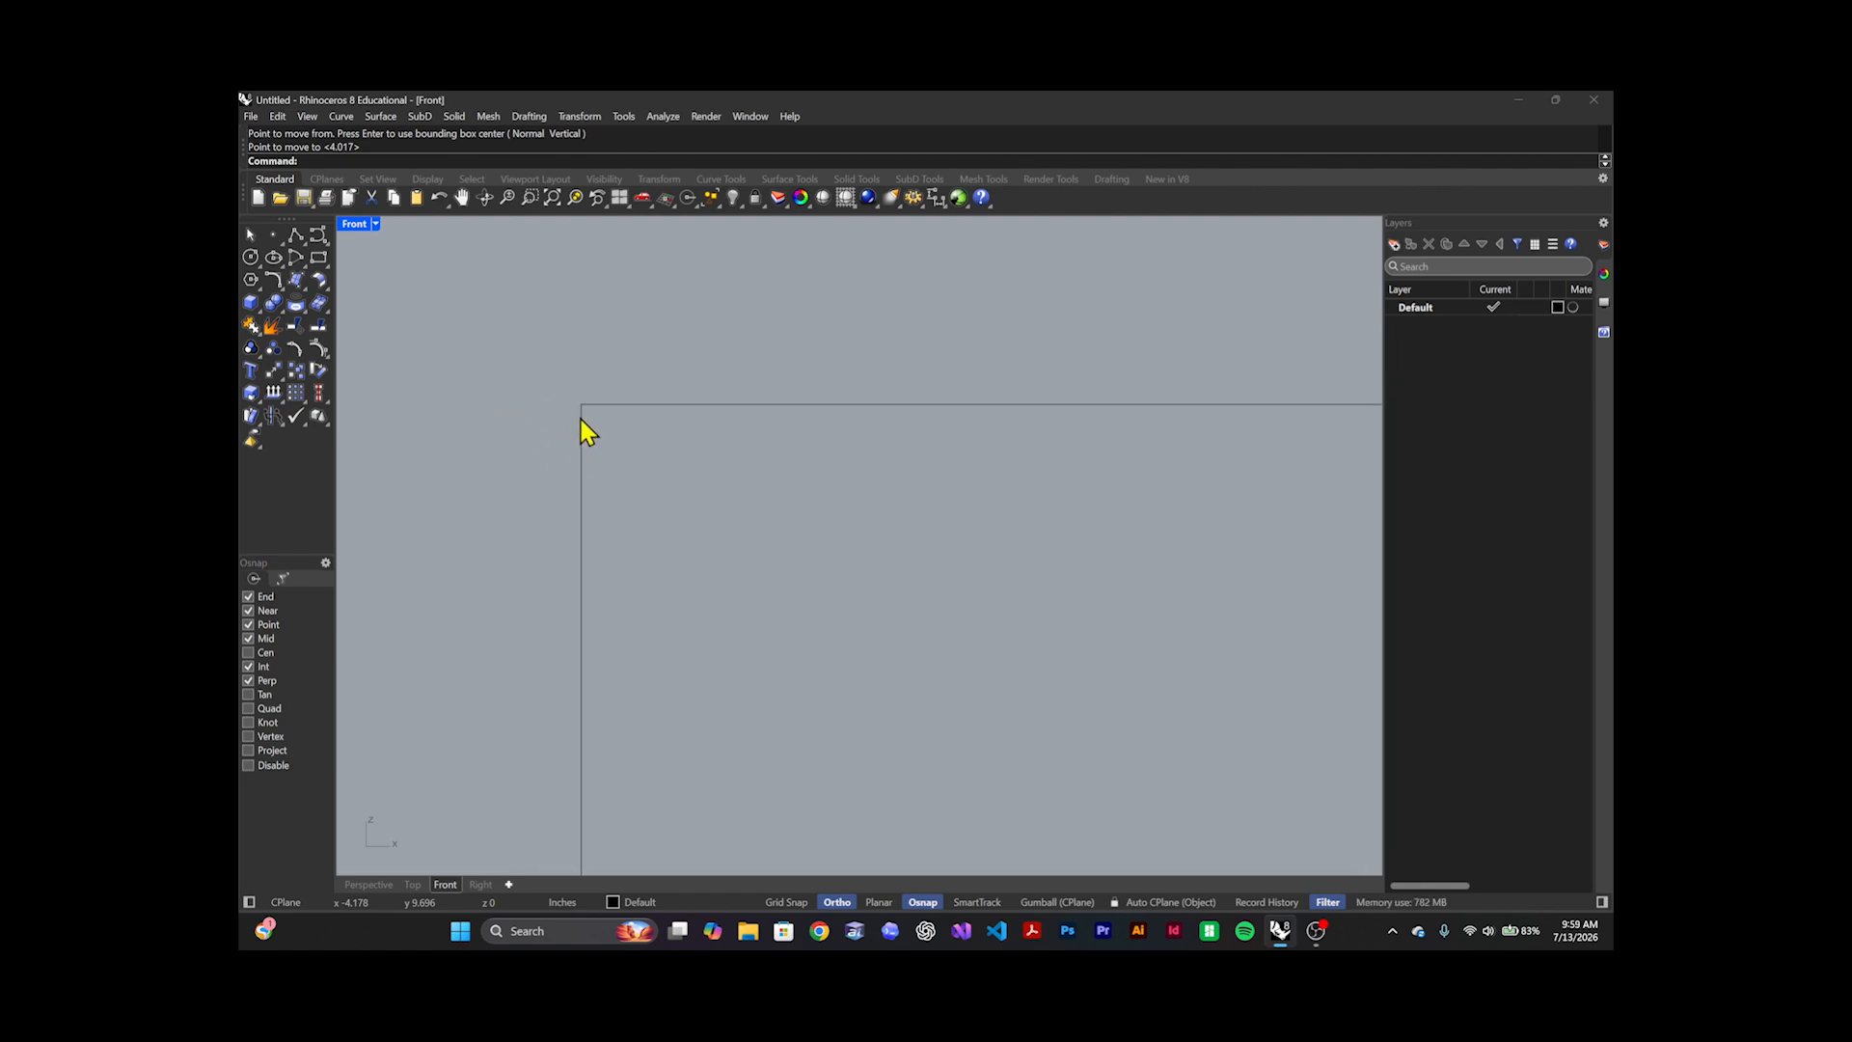
{"action": "scroll", "coordinate": [584, 436], "scroll_direction": "up", "scroll_amount": 4}
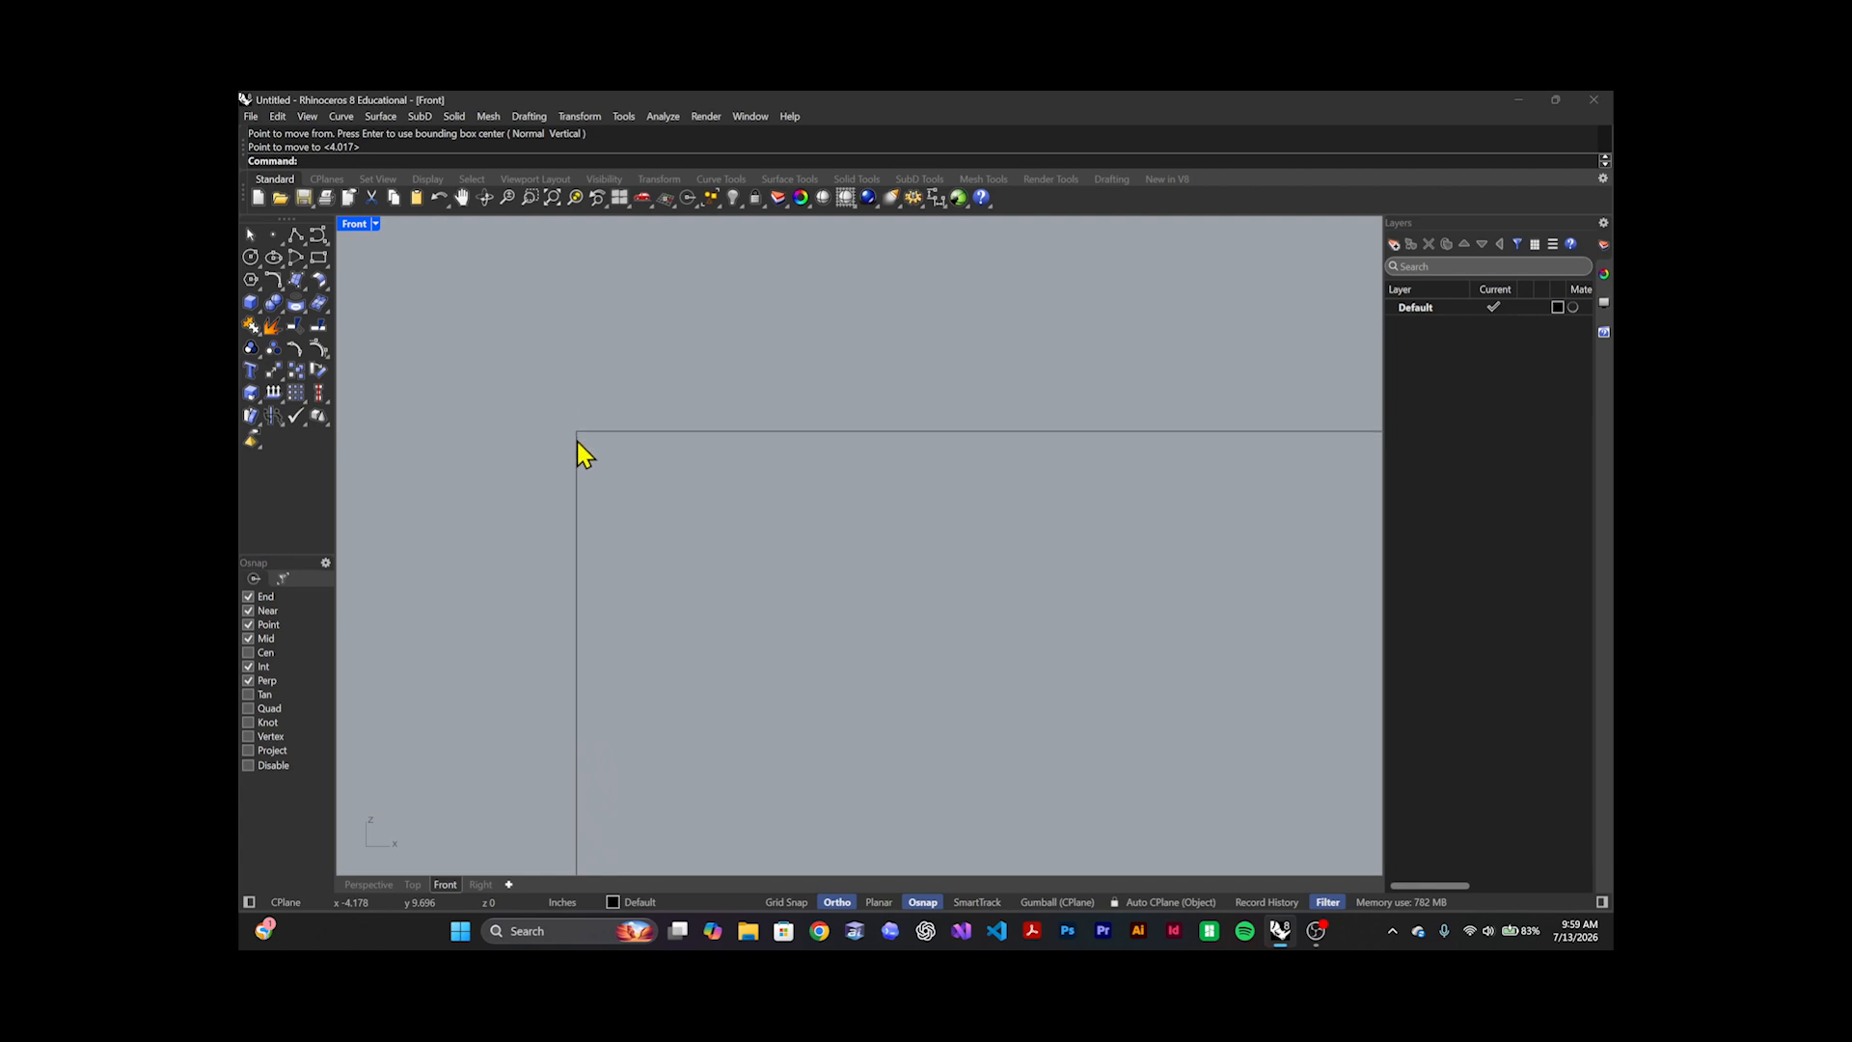
{"action": "middle_click", "coordinate": [583, 464]}
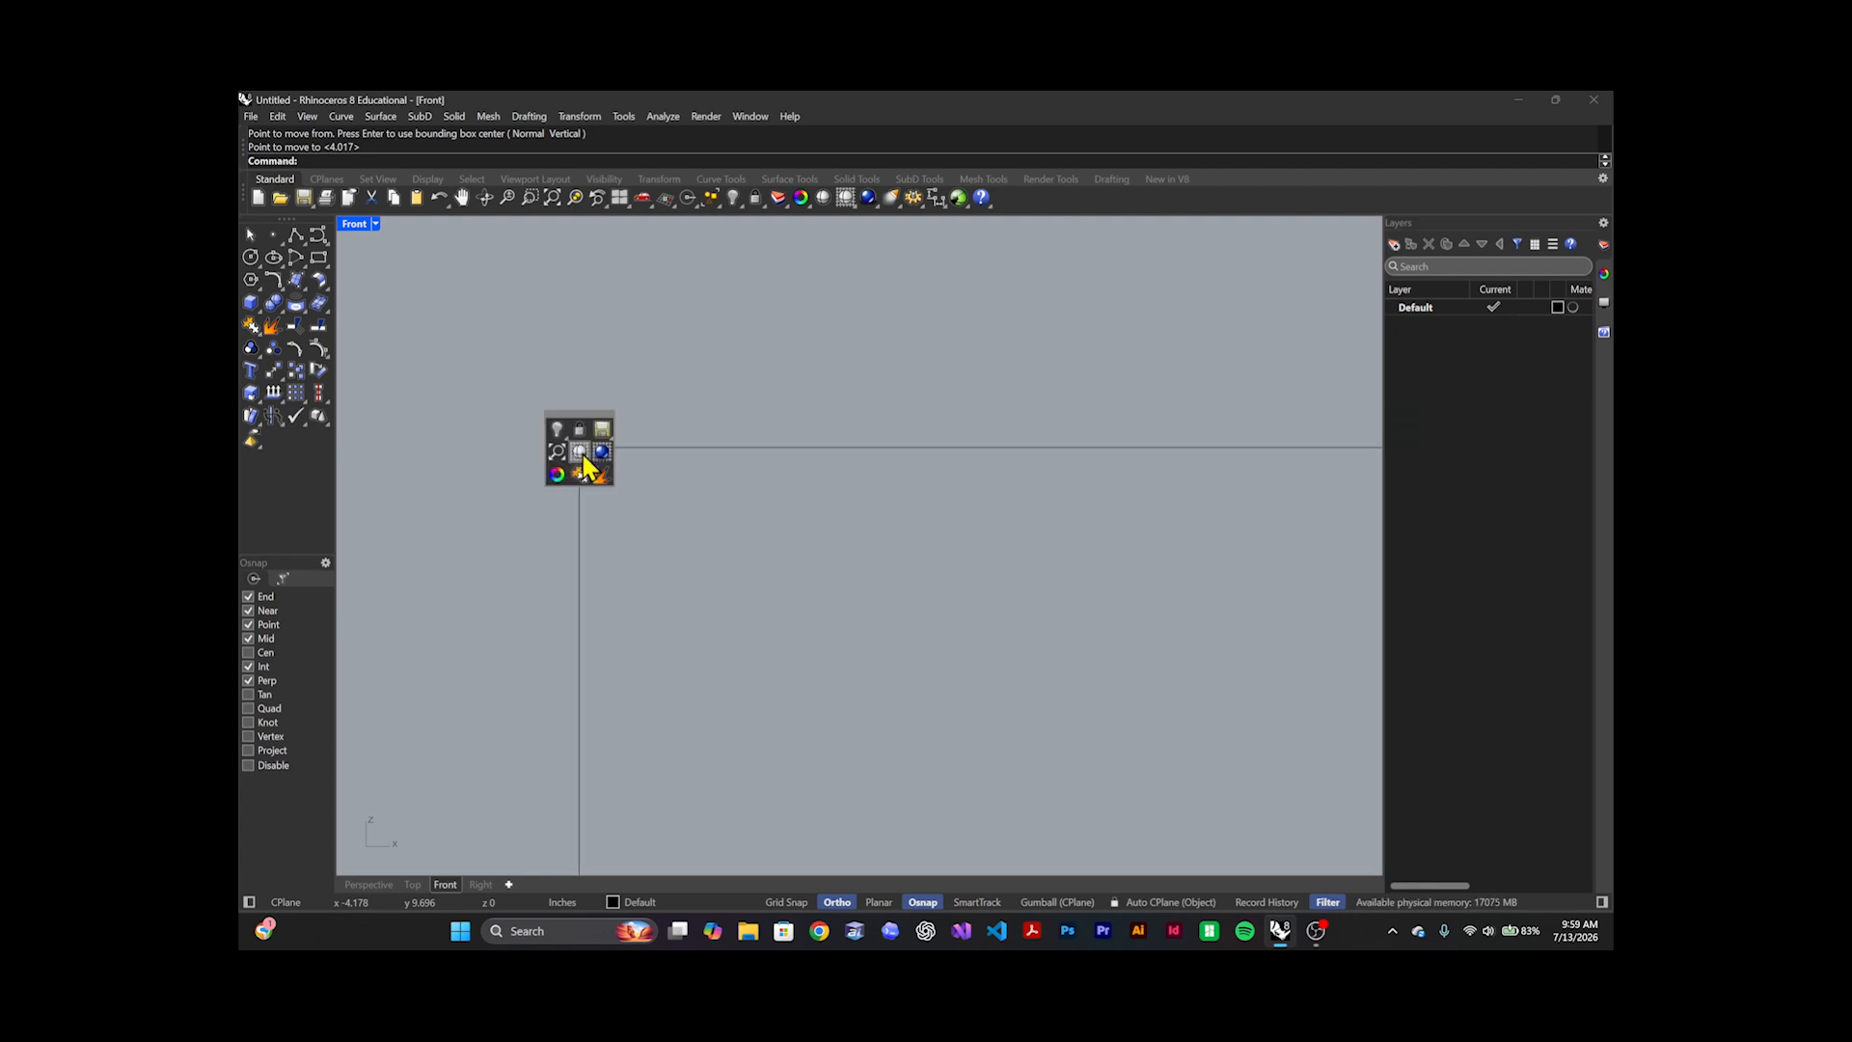
{"action": "middle_click", "coordinate": [697, 478]}
{"action": "middle_click", "coordinate": [705, 506]}
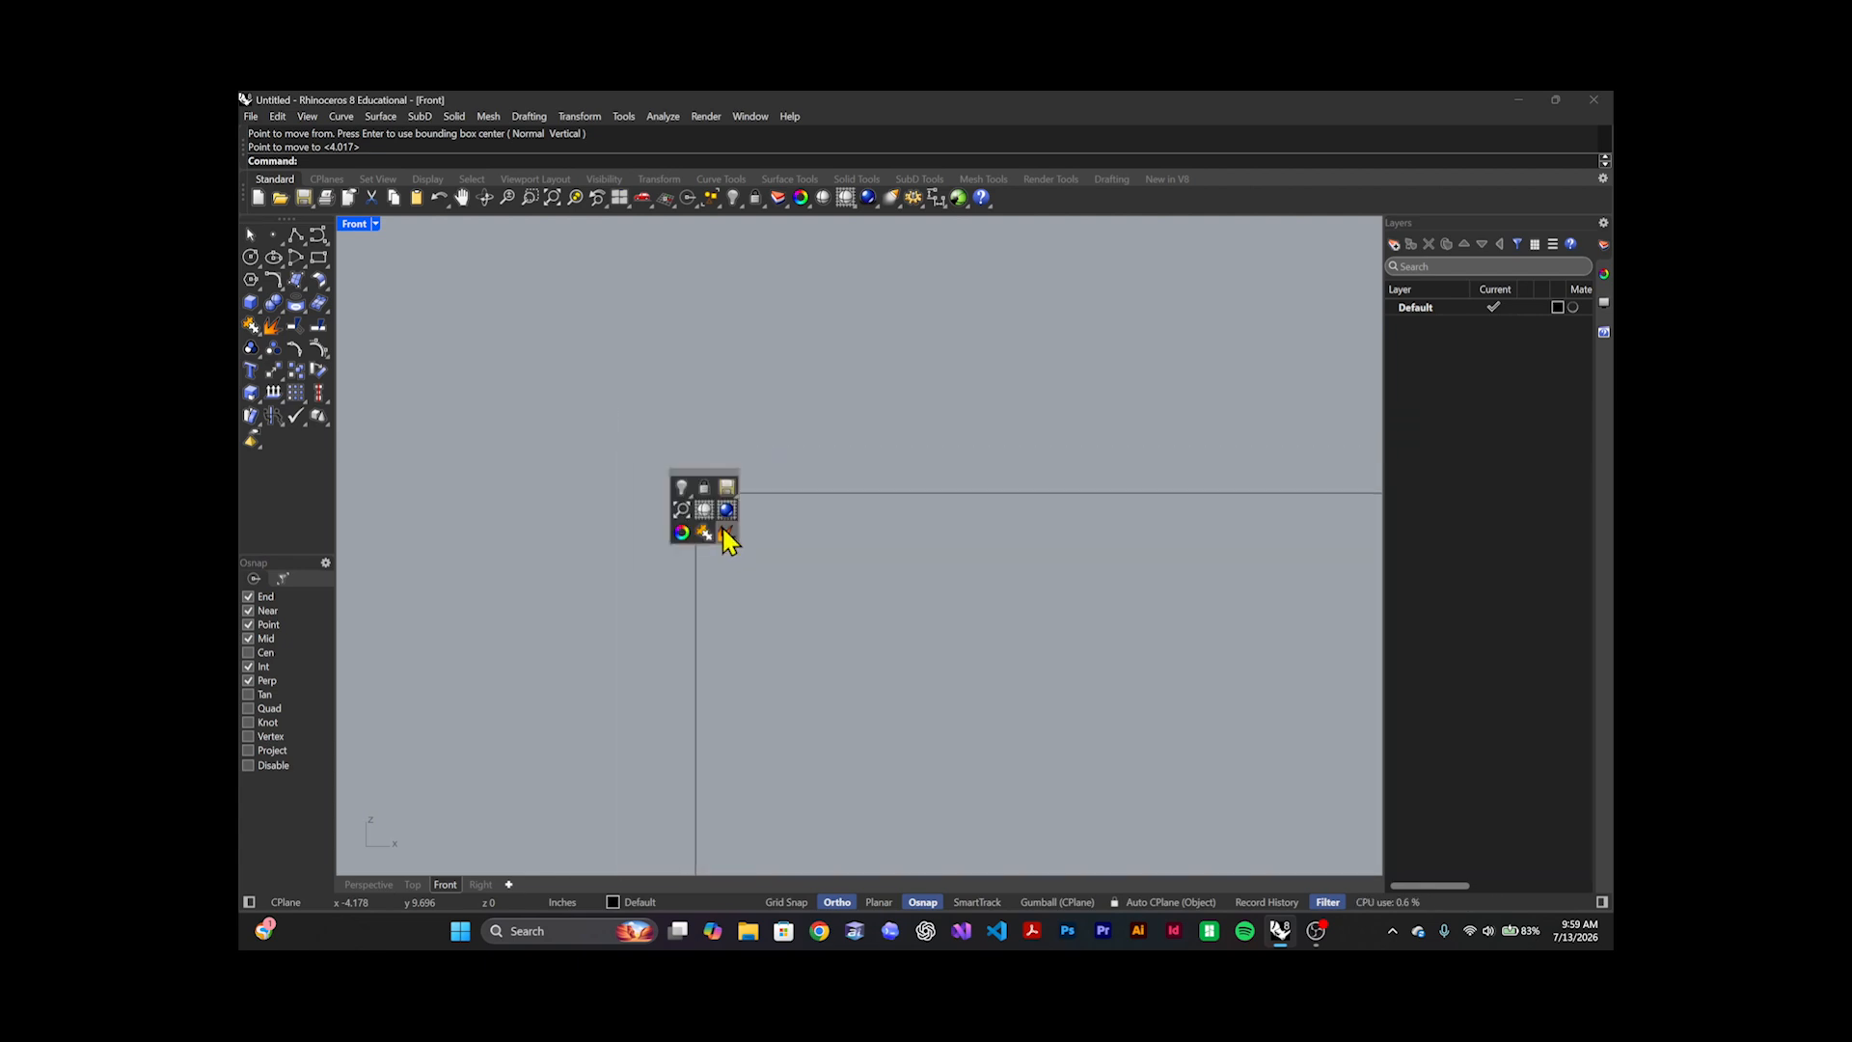
{"action": "middle_click", "coordinate": [793, 584]}
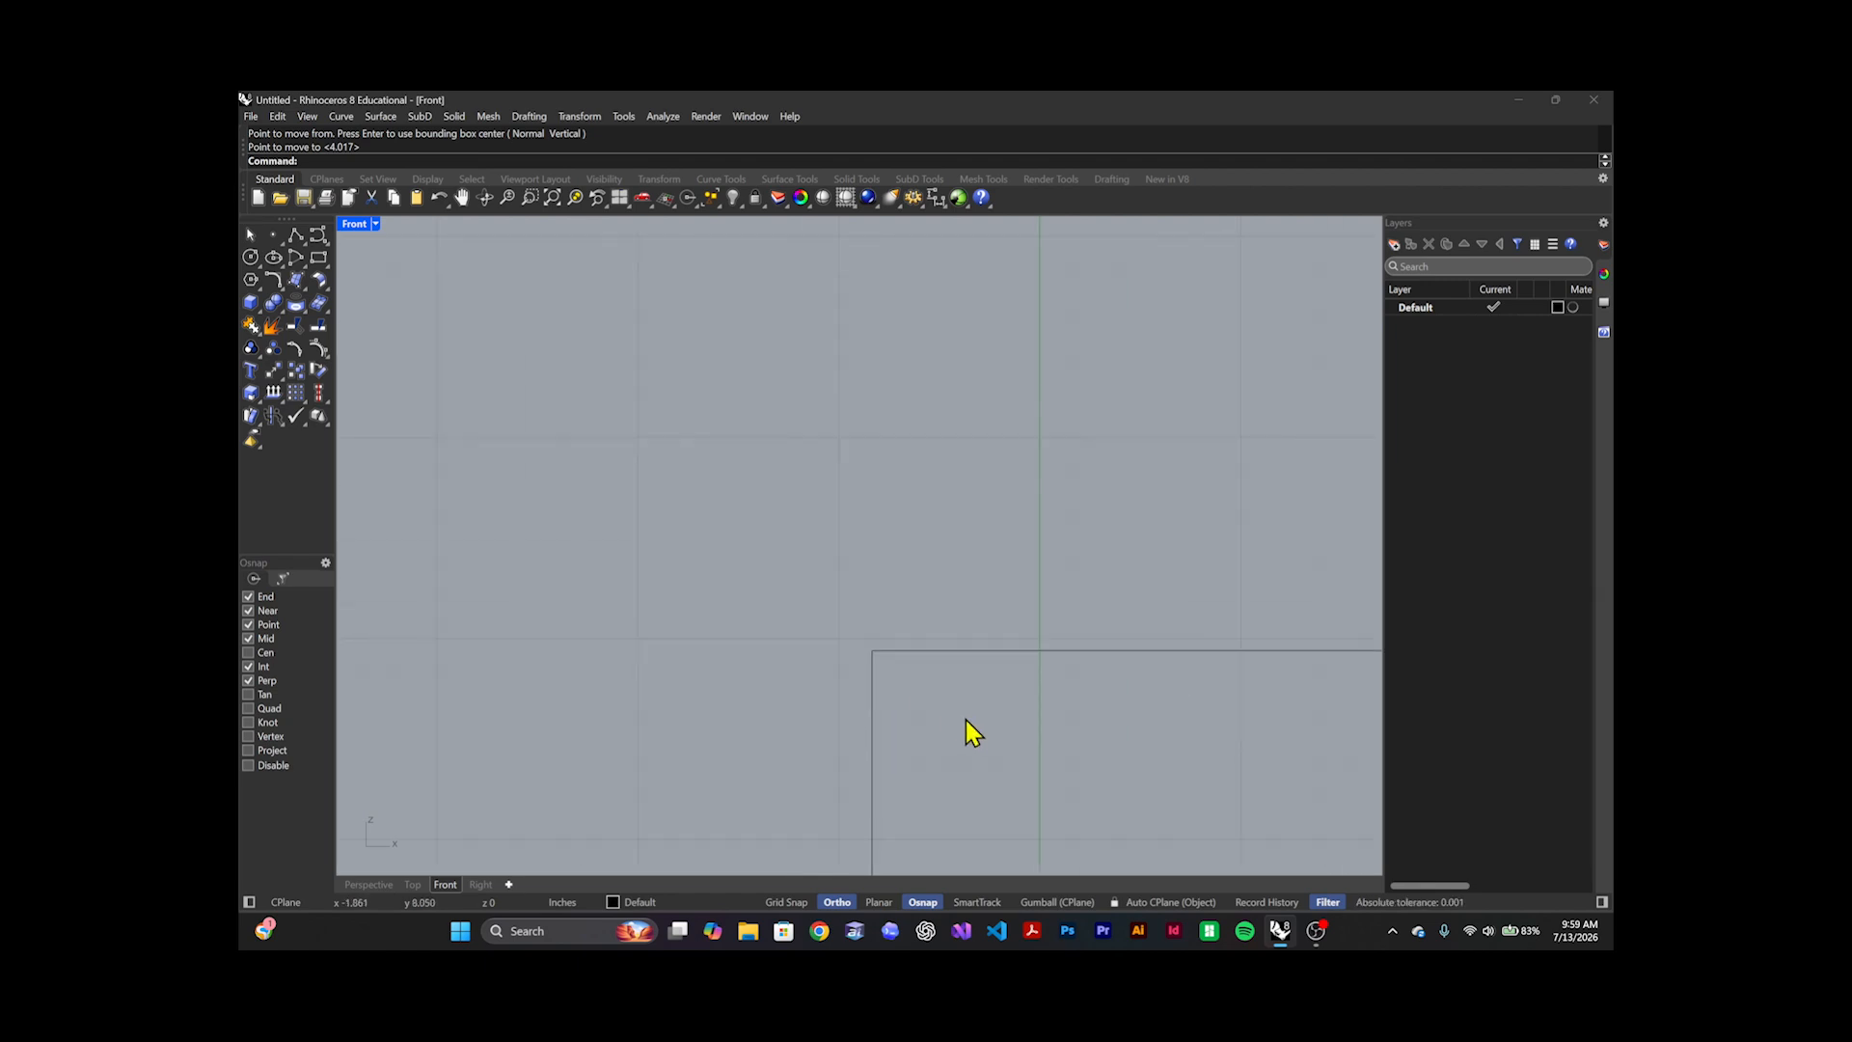
{"action": "right_click_drag", "start_coordinate": [972, 732], "coordinate": [835, 622]}
{"action": "scroll", "coordinate": [704, 555], "scroll_direction": "down", "scroll_amount": 5}
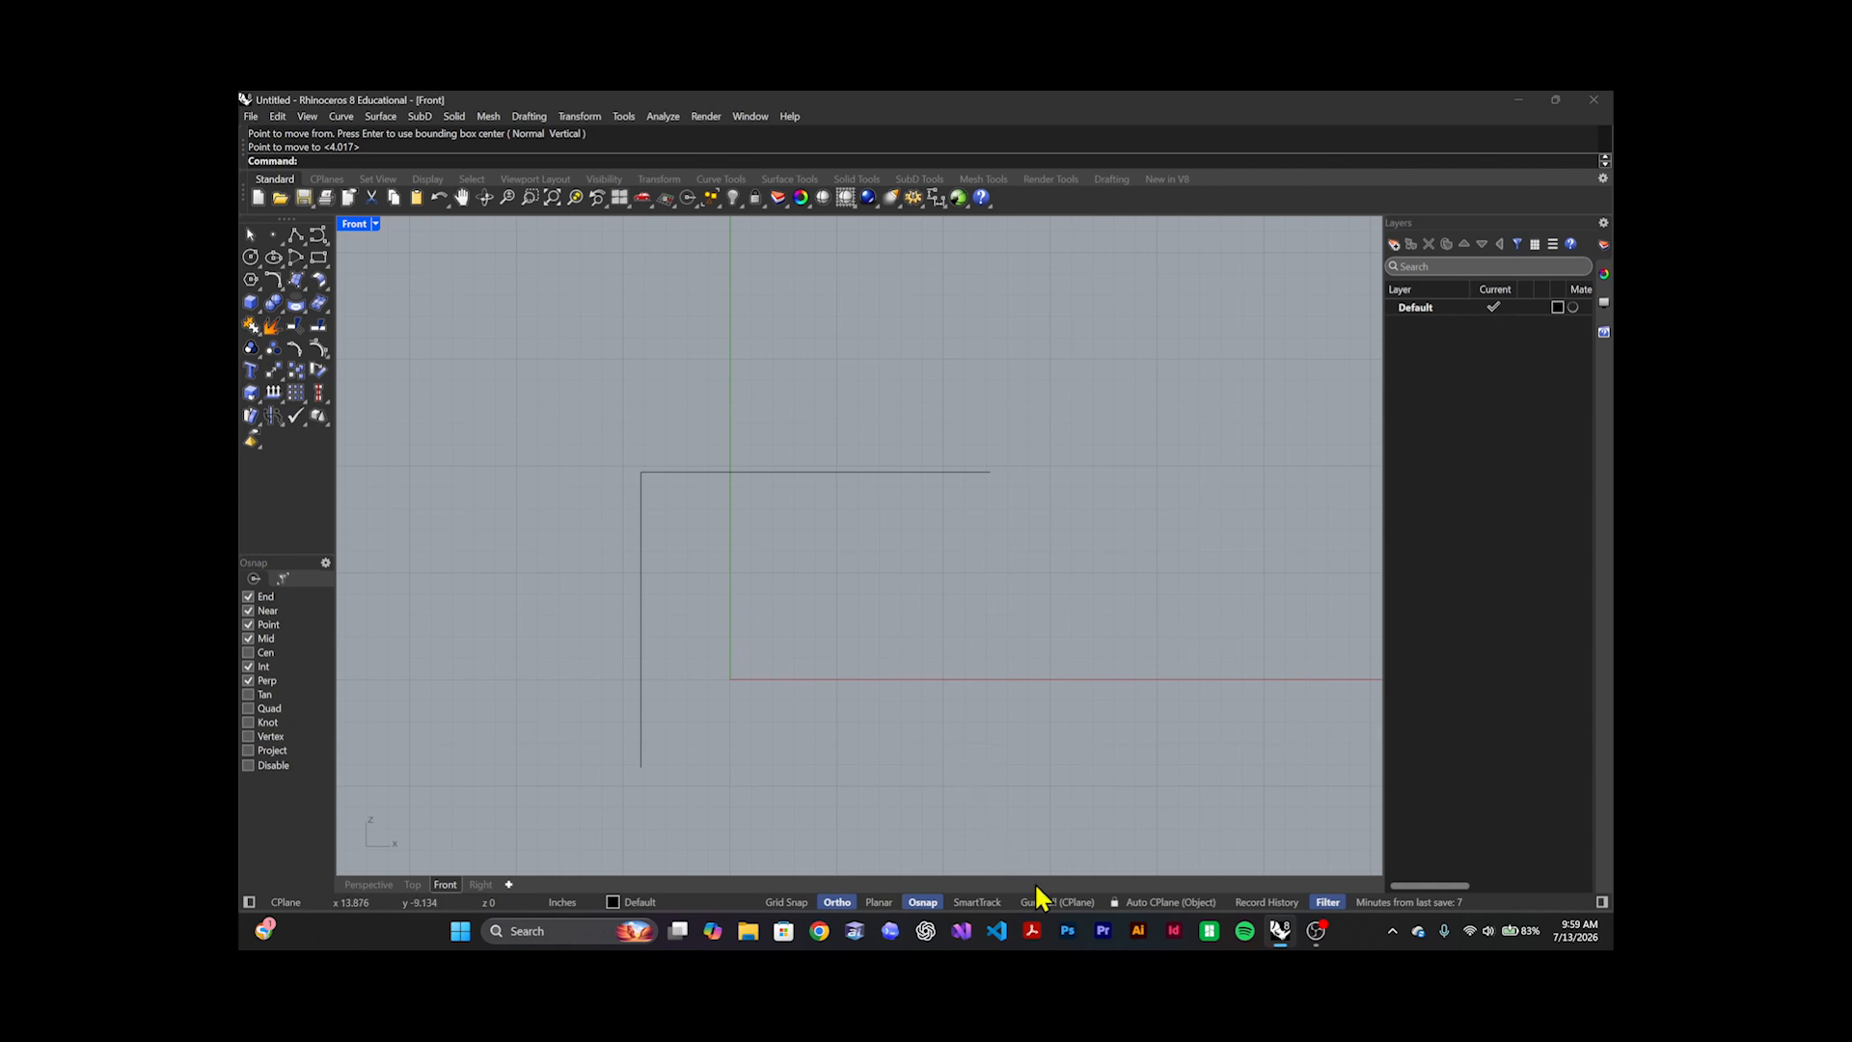
Turn on the Gumball and use its arrows to move the horizontal line up and to the right in the Front viewport of the four-view layout
{"action": "left_click", "coordinate": [1057, 903]}
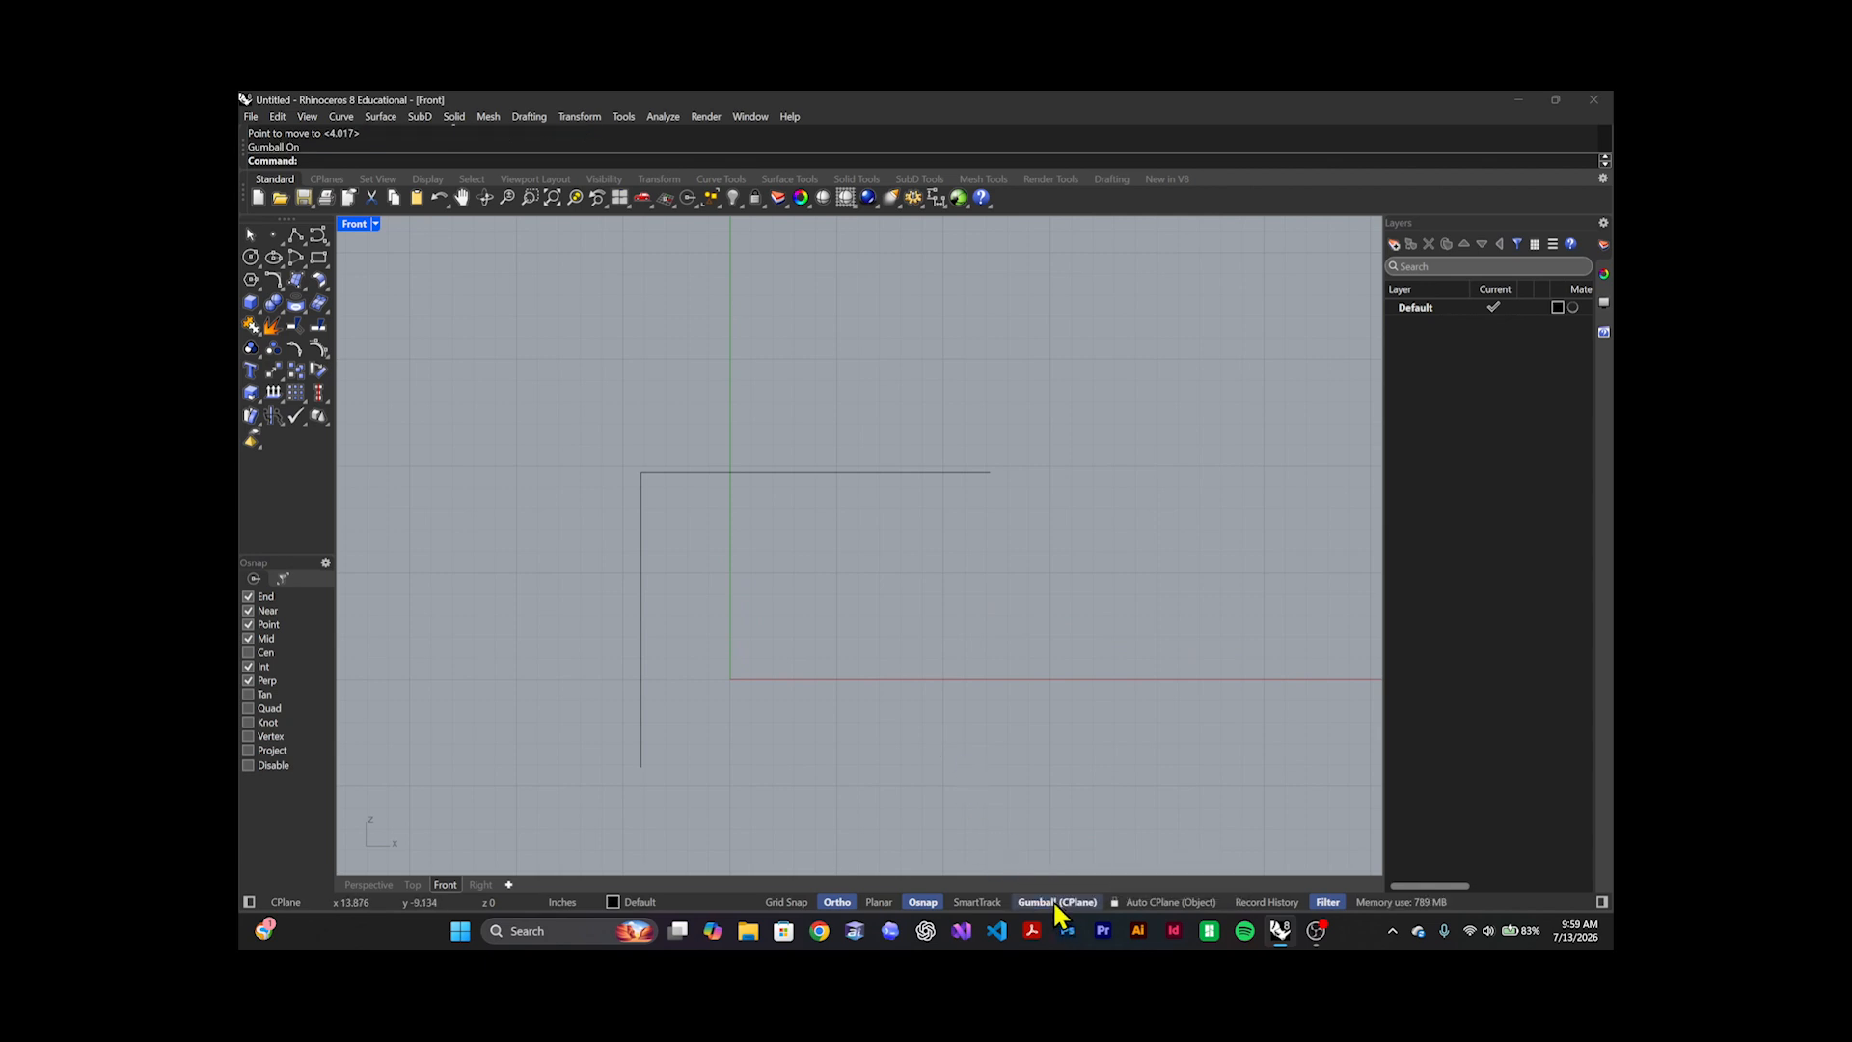
{"action": "left_click", "coordinate": [913, 474]}
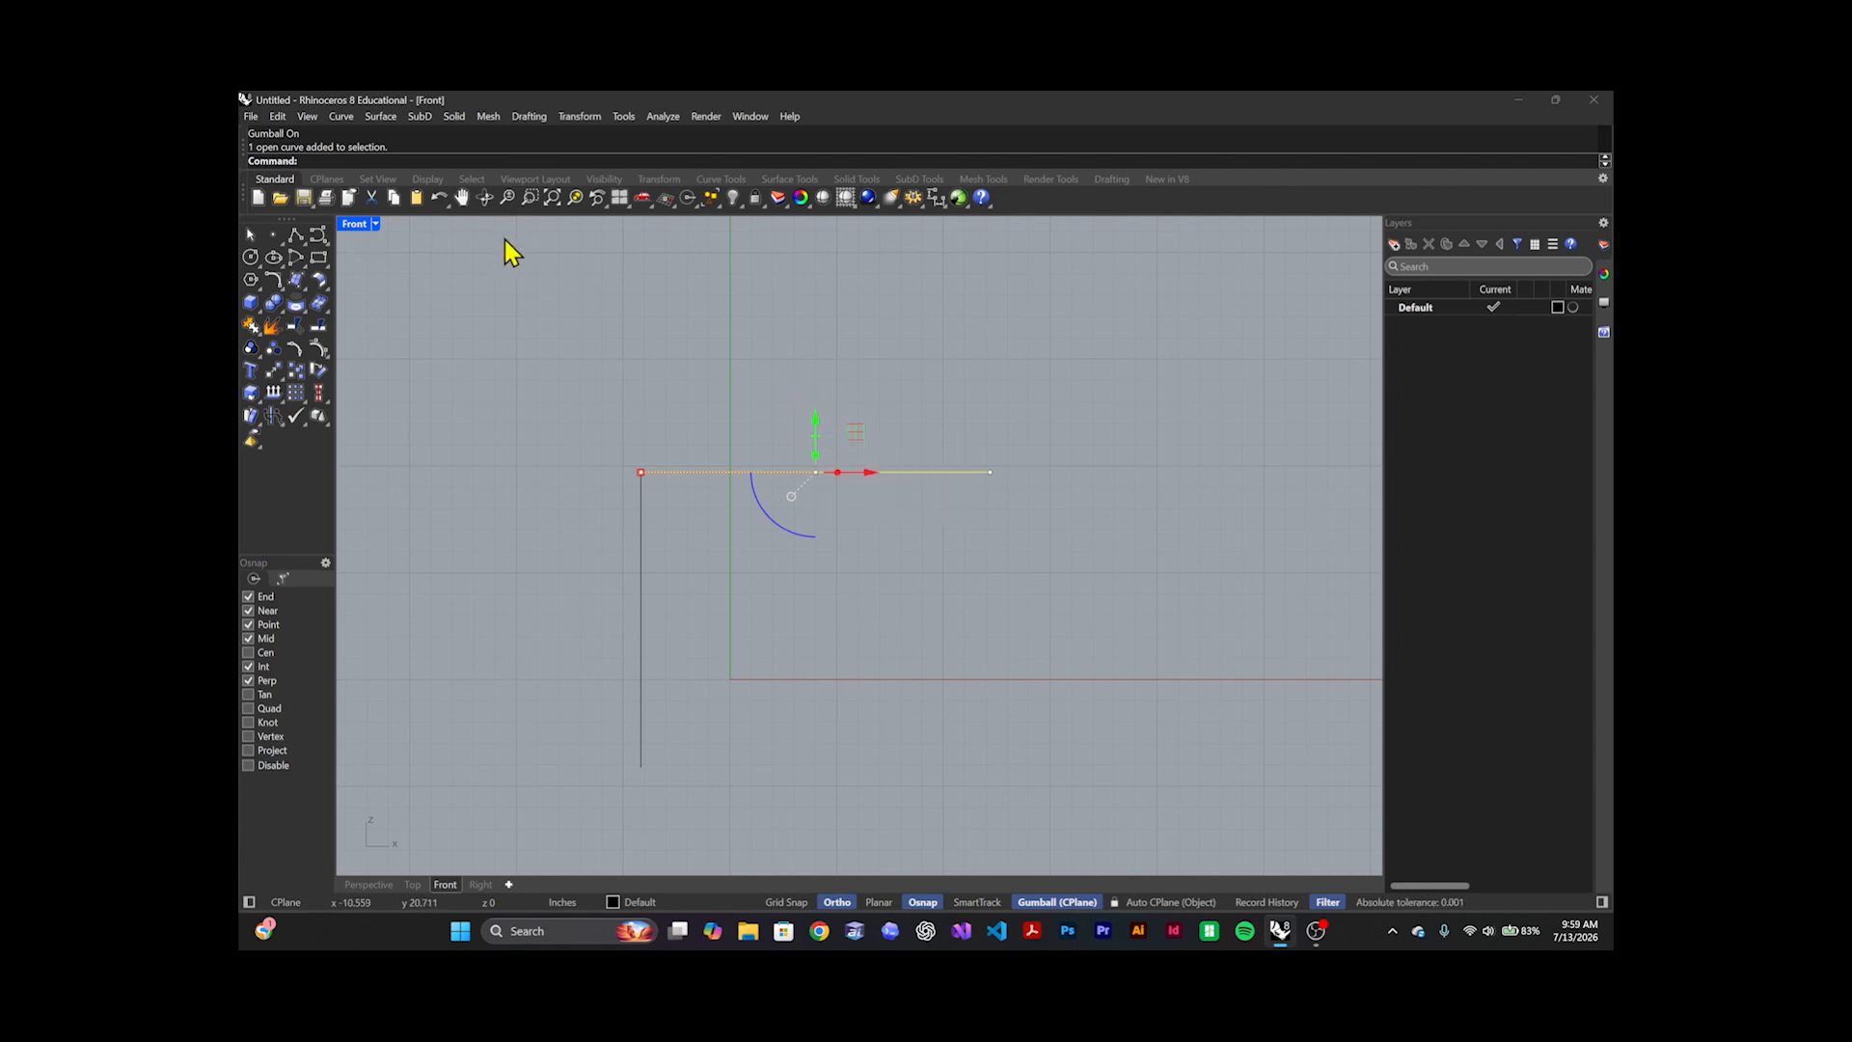
{"action": "double_click", "coordinate": [364, 226]}
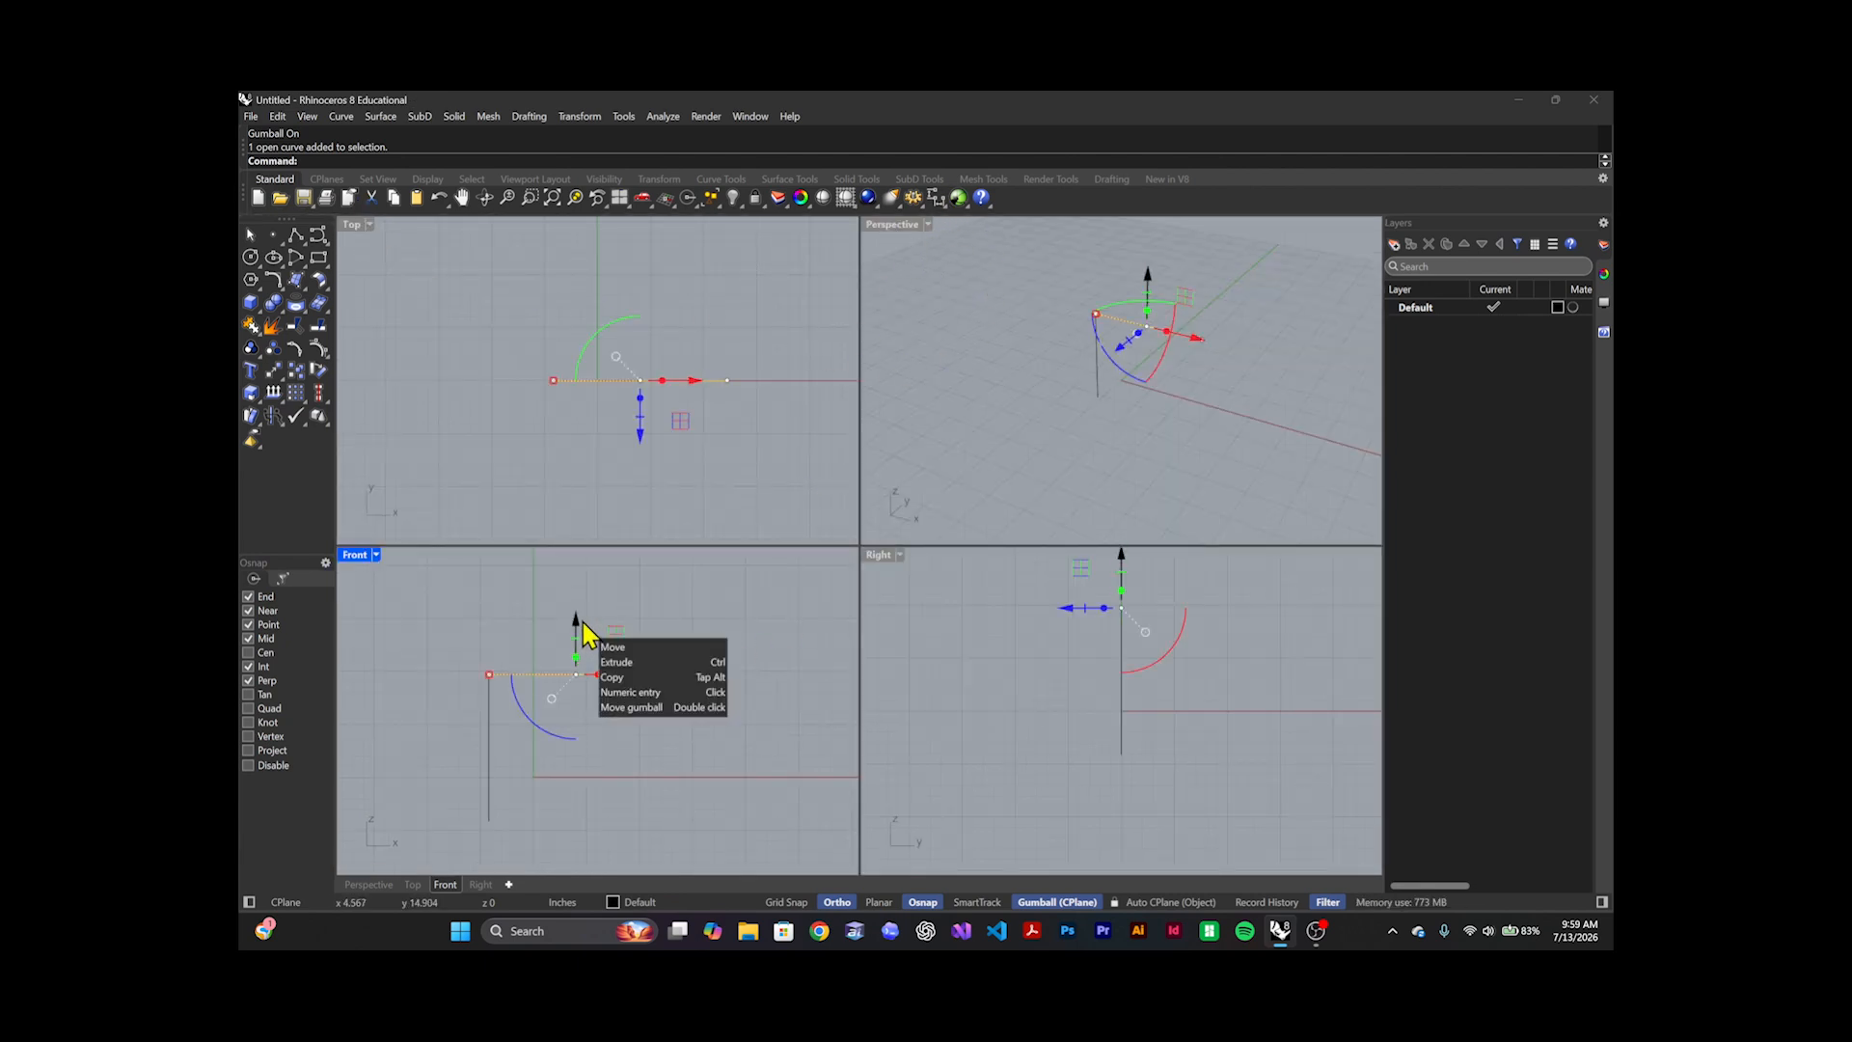
{"action": "left_click_drag", "start_coordinate": [579, 622], "coordinate": [658, 675]}
{"action": "left_click", "coordinate": [1146, 433]}
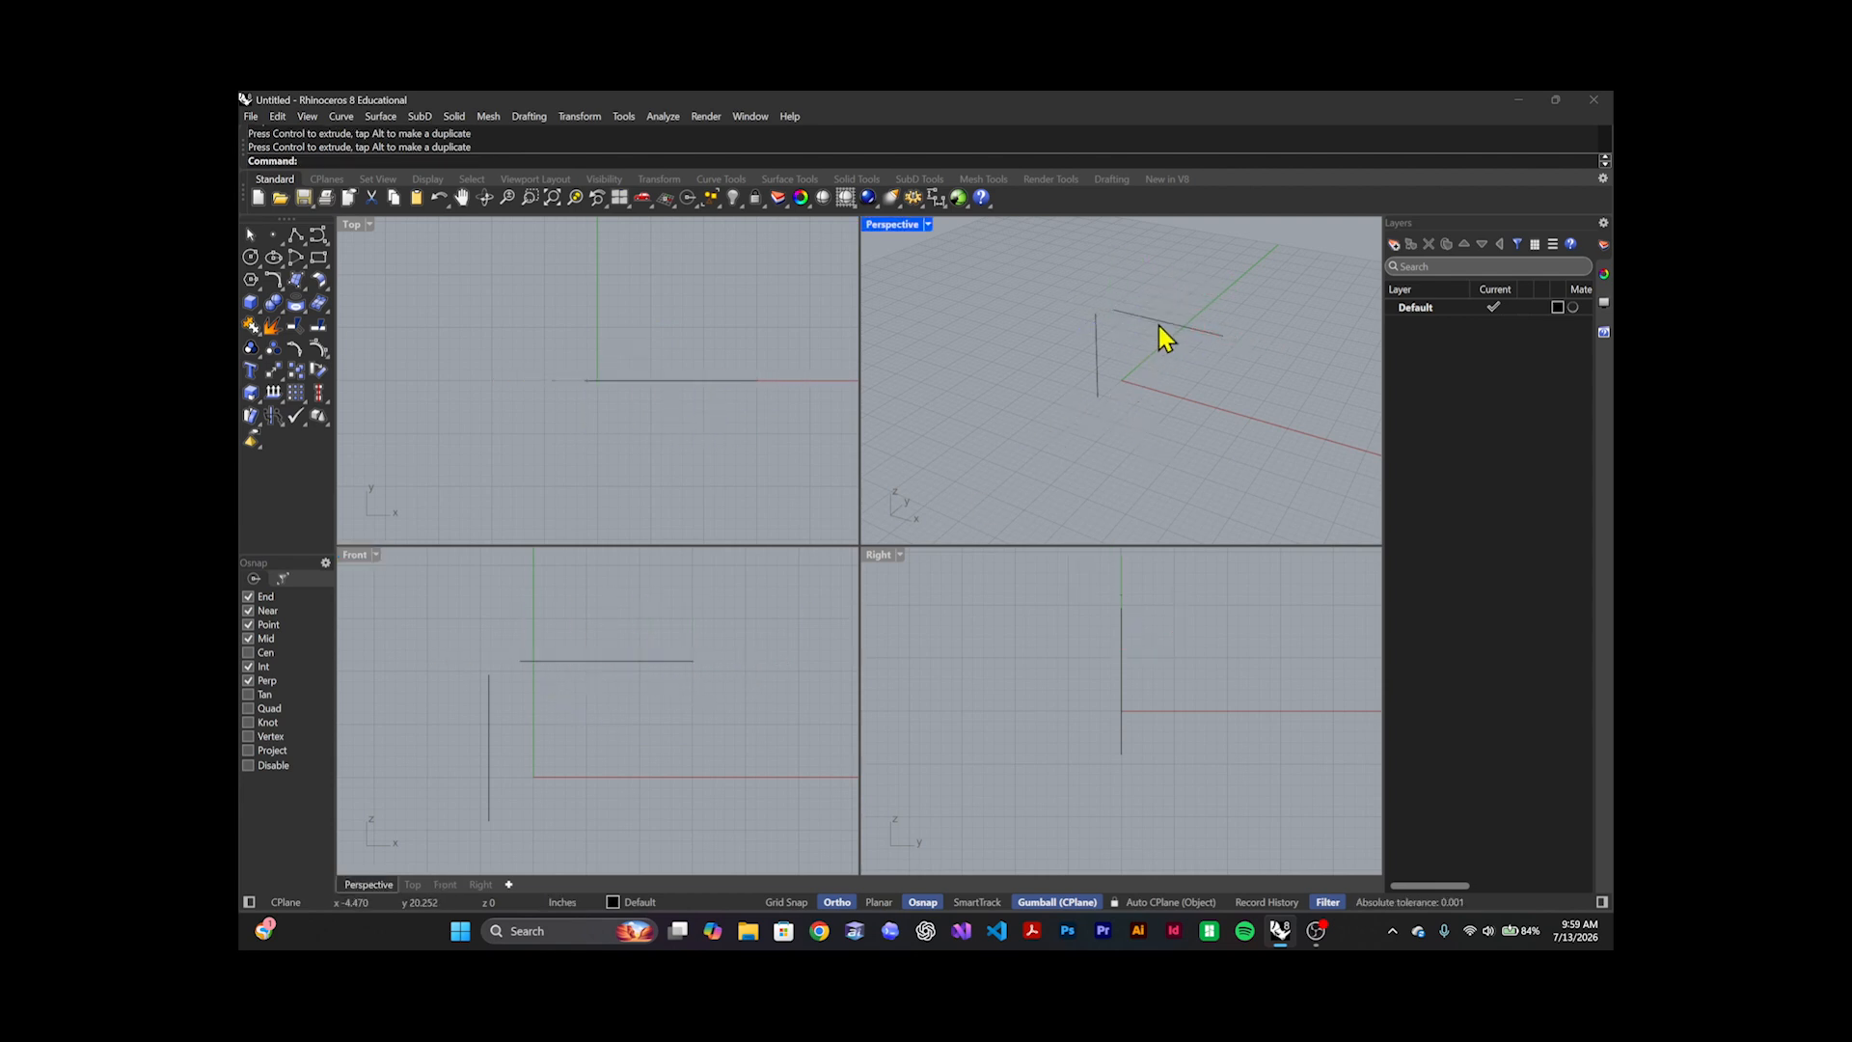
Maximize the Perspective viewport and move the horizontal line along the Gumball's axes, placing it farther back along Y, away from the vertical line
{"action": "left_click", "coordinate": [1142, 322]}
{"action": "double_click", "coordinate": [895, 224]}
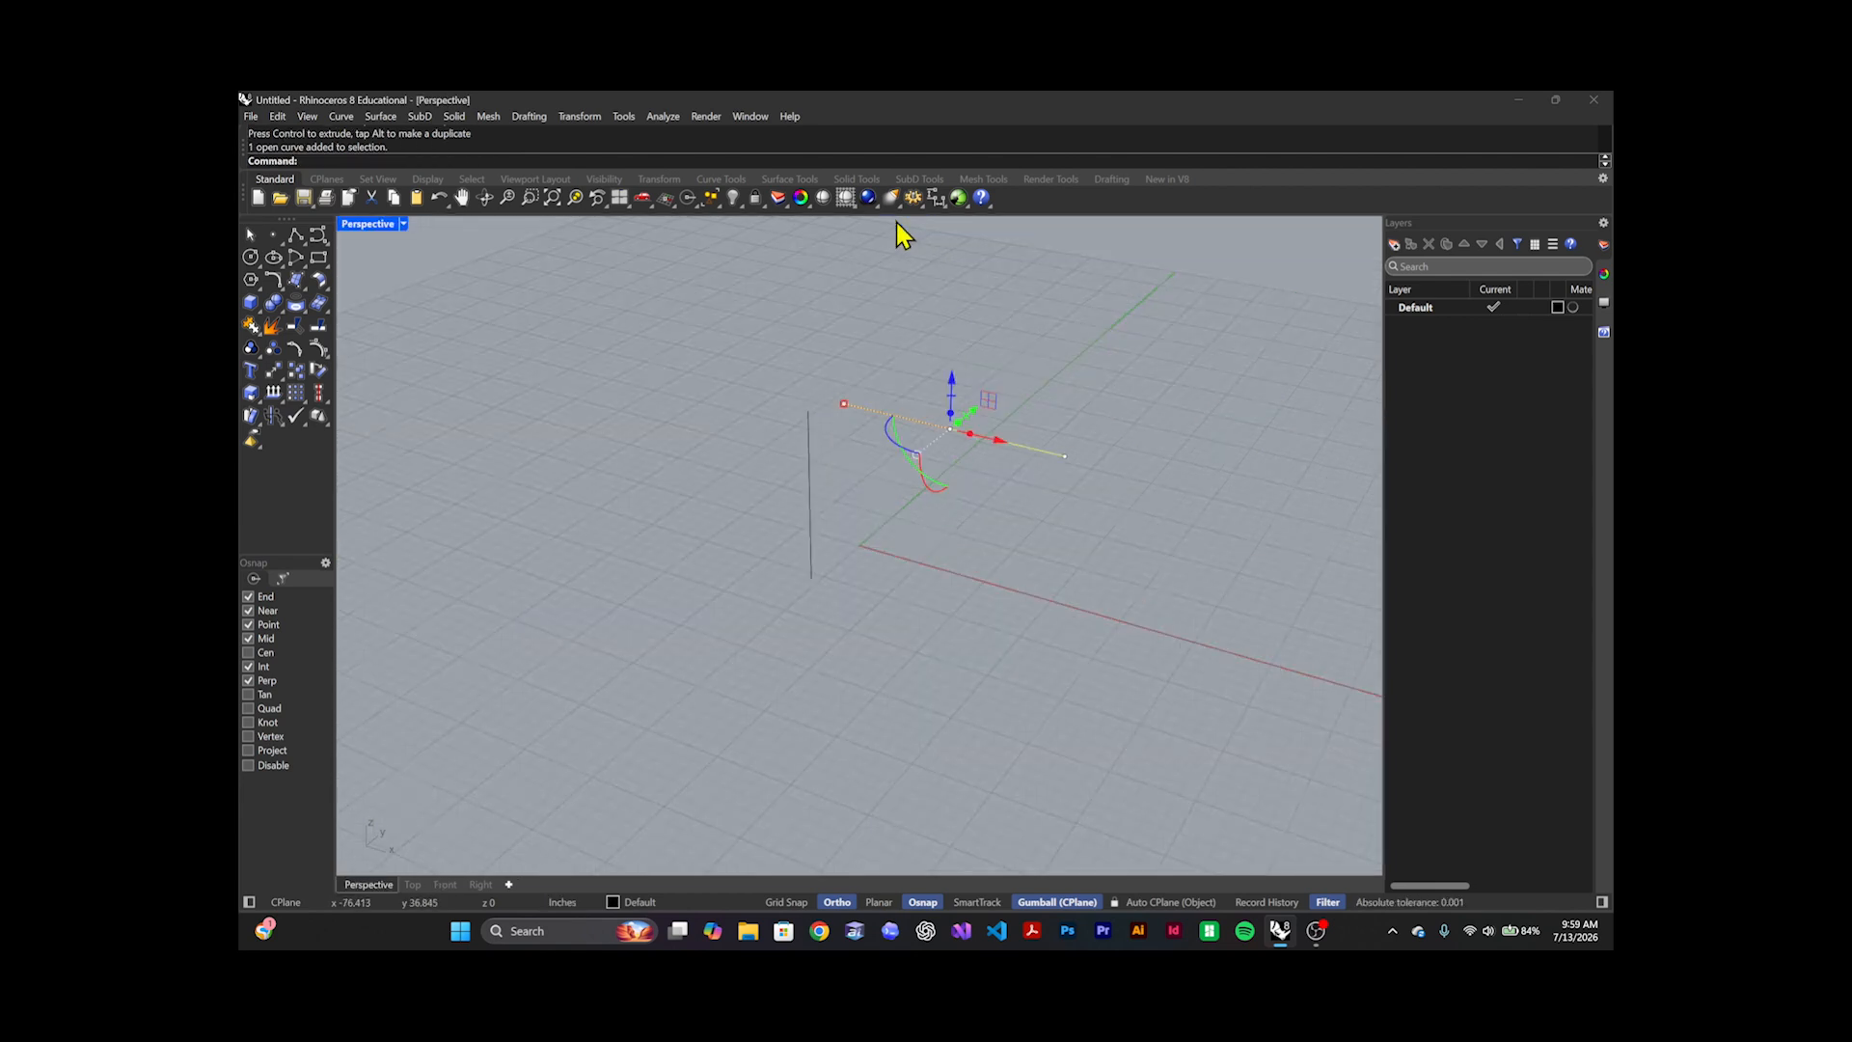
{"action": "left_click", "coordinate": [840, 362]}
{"action": "left_click", "coordinate": [993, 438]}
{"action": "right_click_drag", "start_coordinate": [1006, 489], "coordinate": [955, 476]}
{"action": "left_click_drag", "start_coordinate": [934, 386], "coordinate": [769, 473]}
{"action": "left_click_drag", "start_coordinate": [788, 411], "coordinate": [933, 375]}
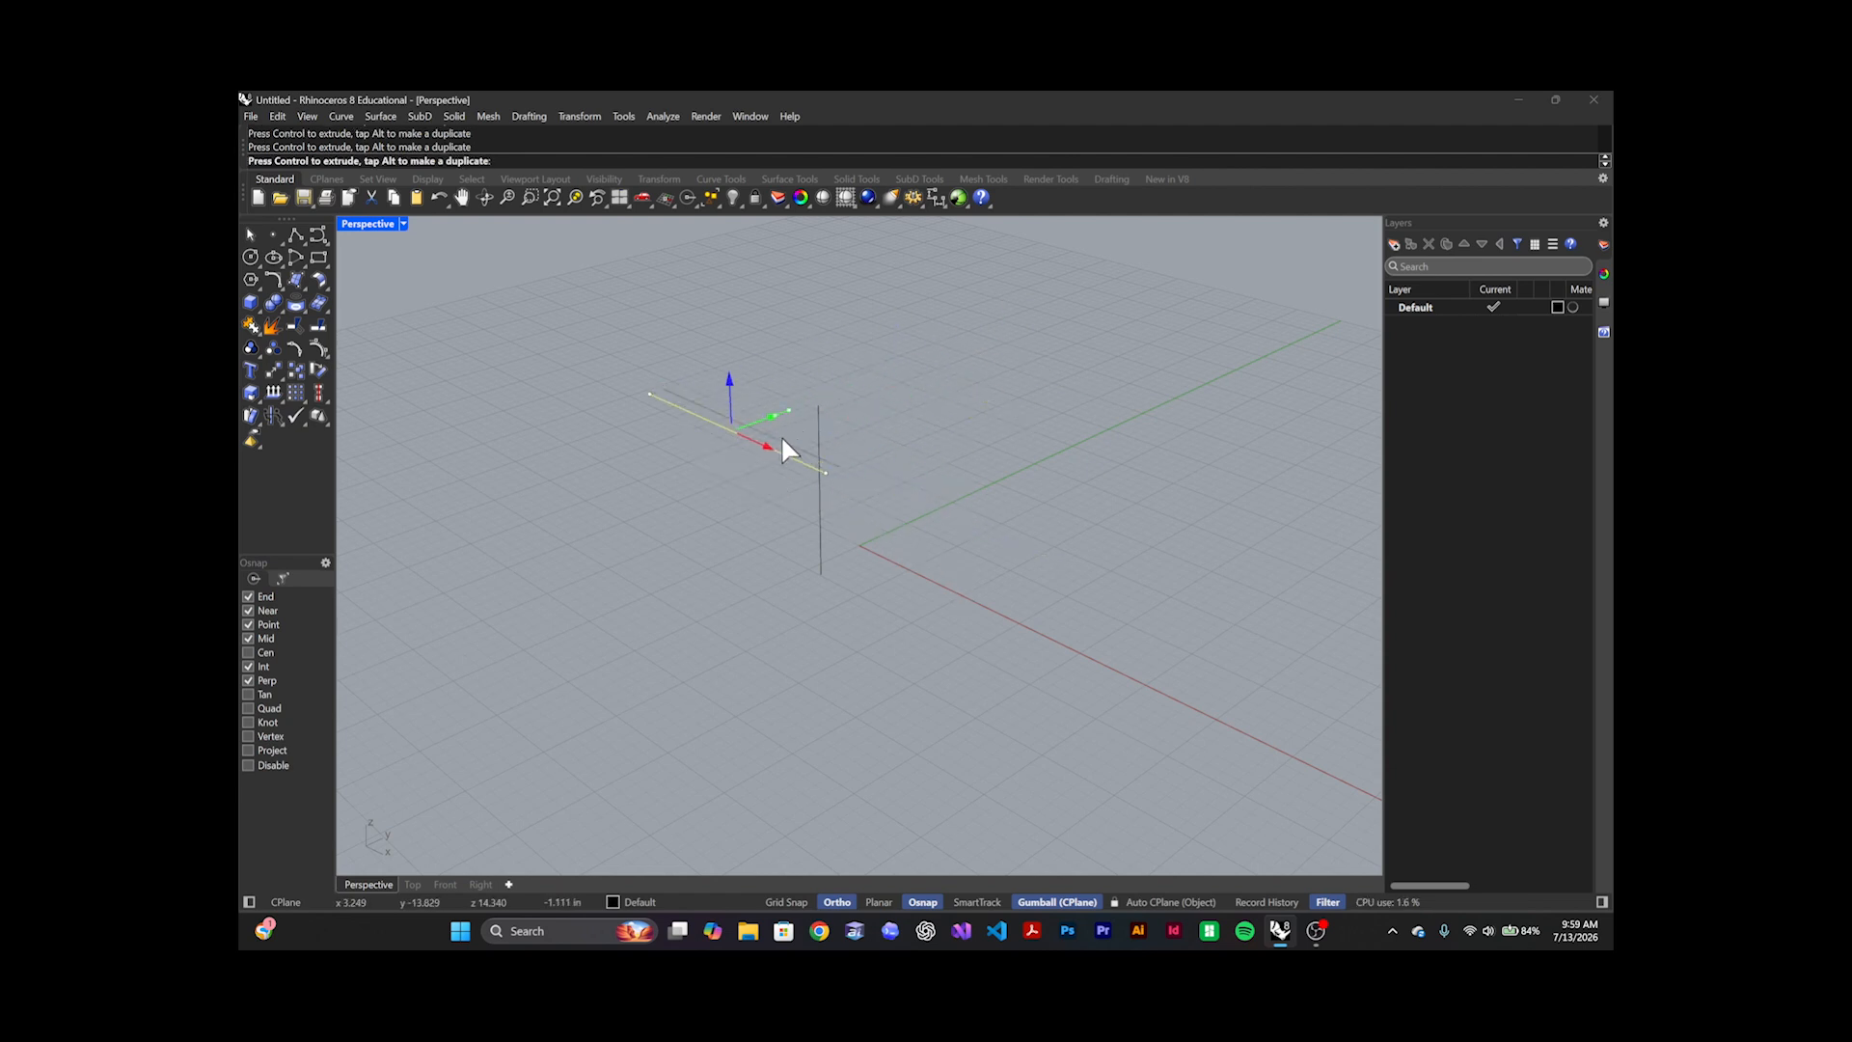
{"action": "left_click_drag", "start_coordinate": [782, 437], "coordinate": [813, 540]}
{"action": "left_click_drag", "start_coordinate": [816, 476], "coordinate": [1002, 406]}
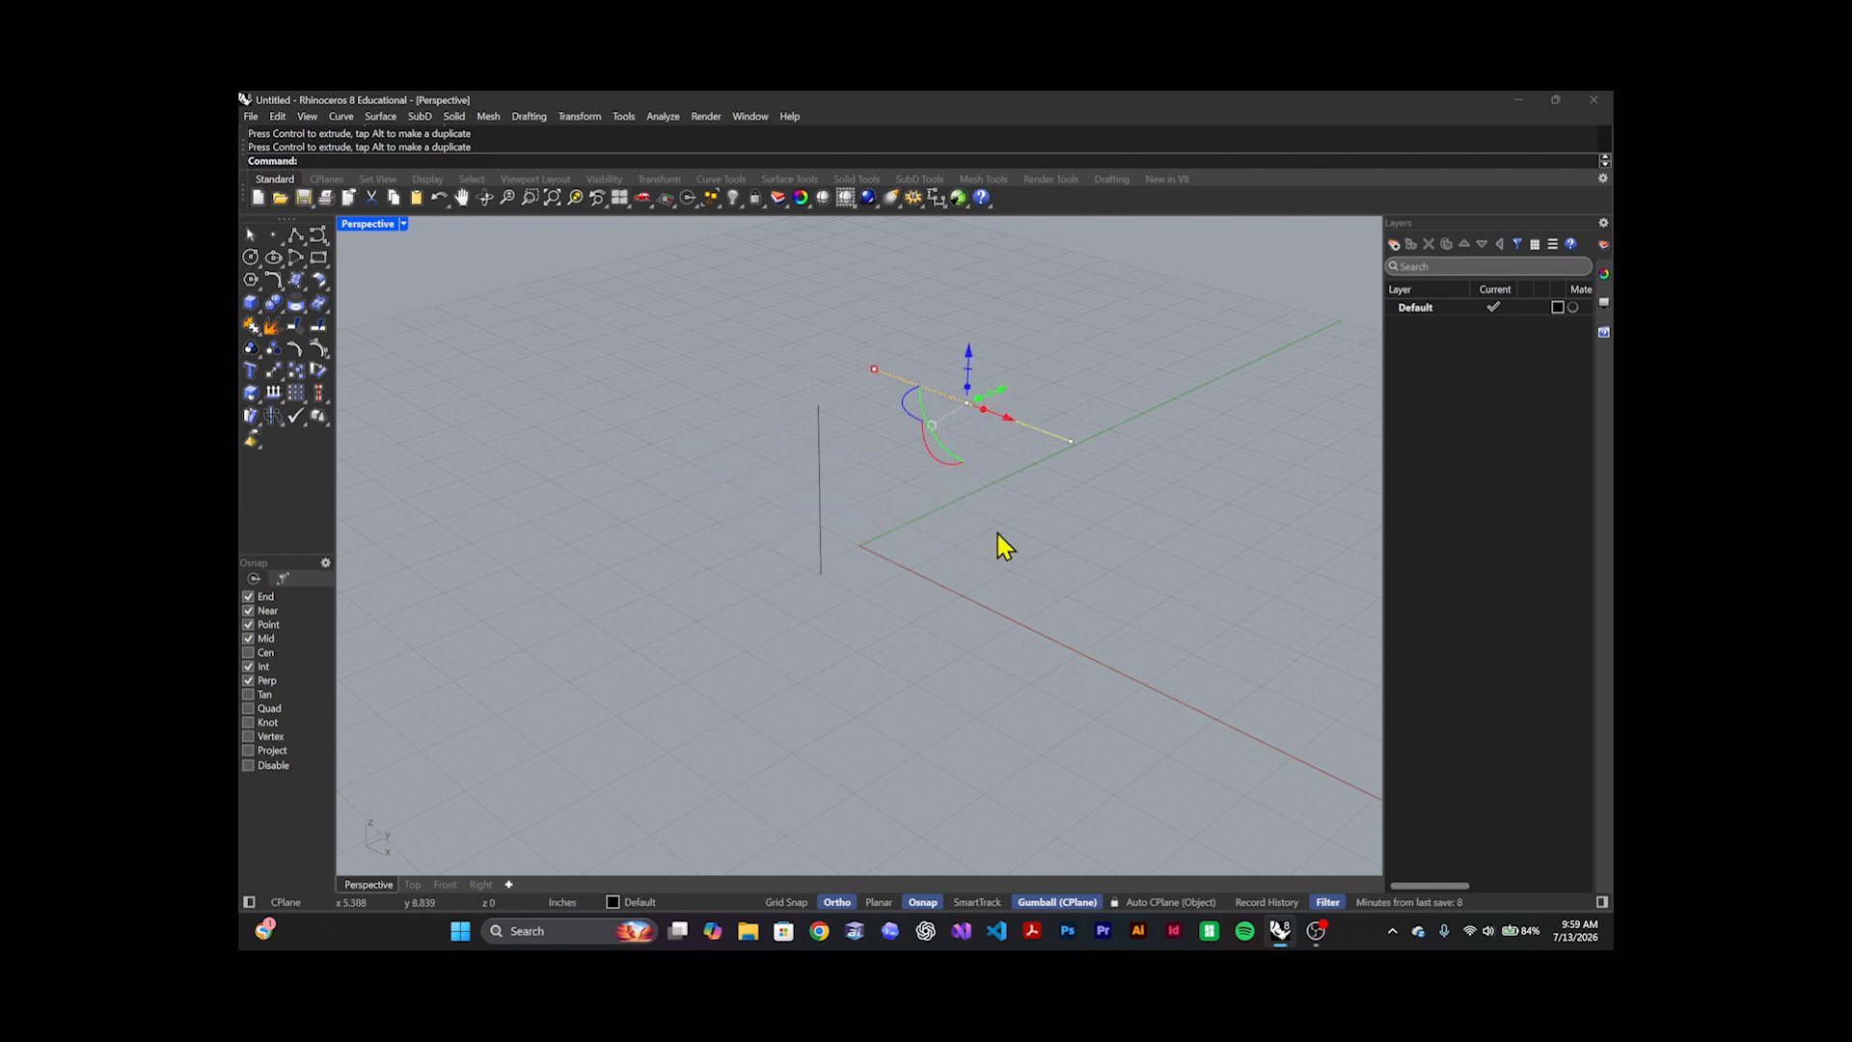
{"action": "left_click", "coordinate": [999, 536]}
Select and deselect the horizontal line repeatedly to examine its Gumball handles up close
{"action": "left_click", "coordinate": [1026, 429]}
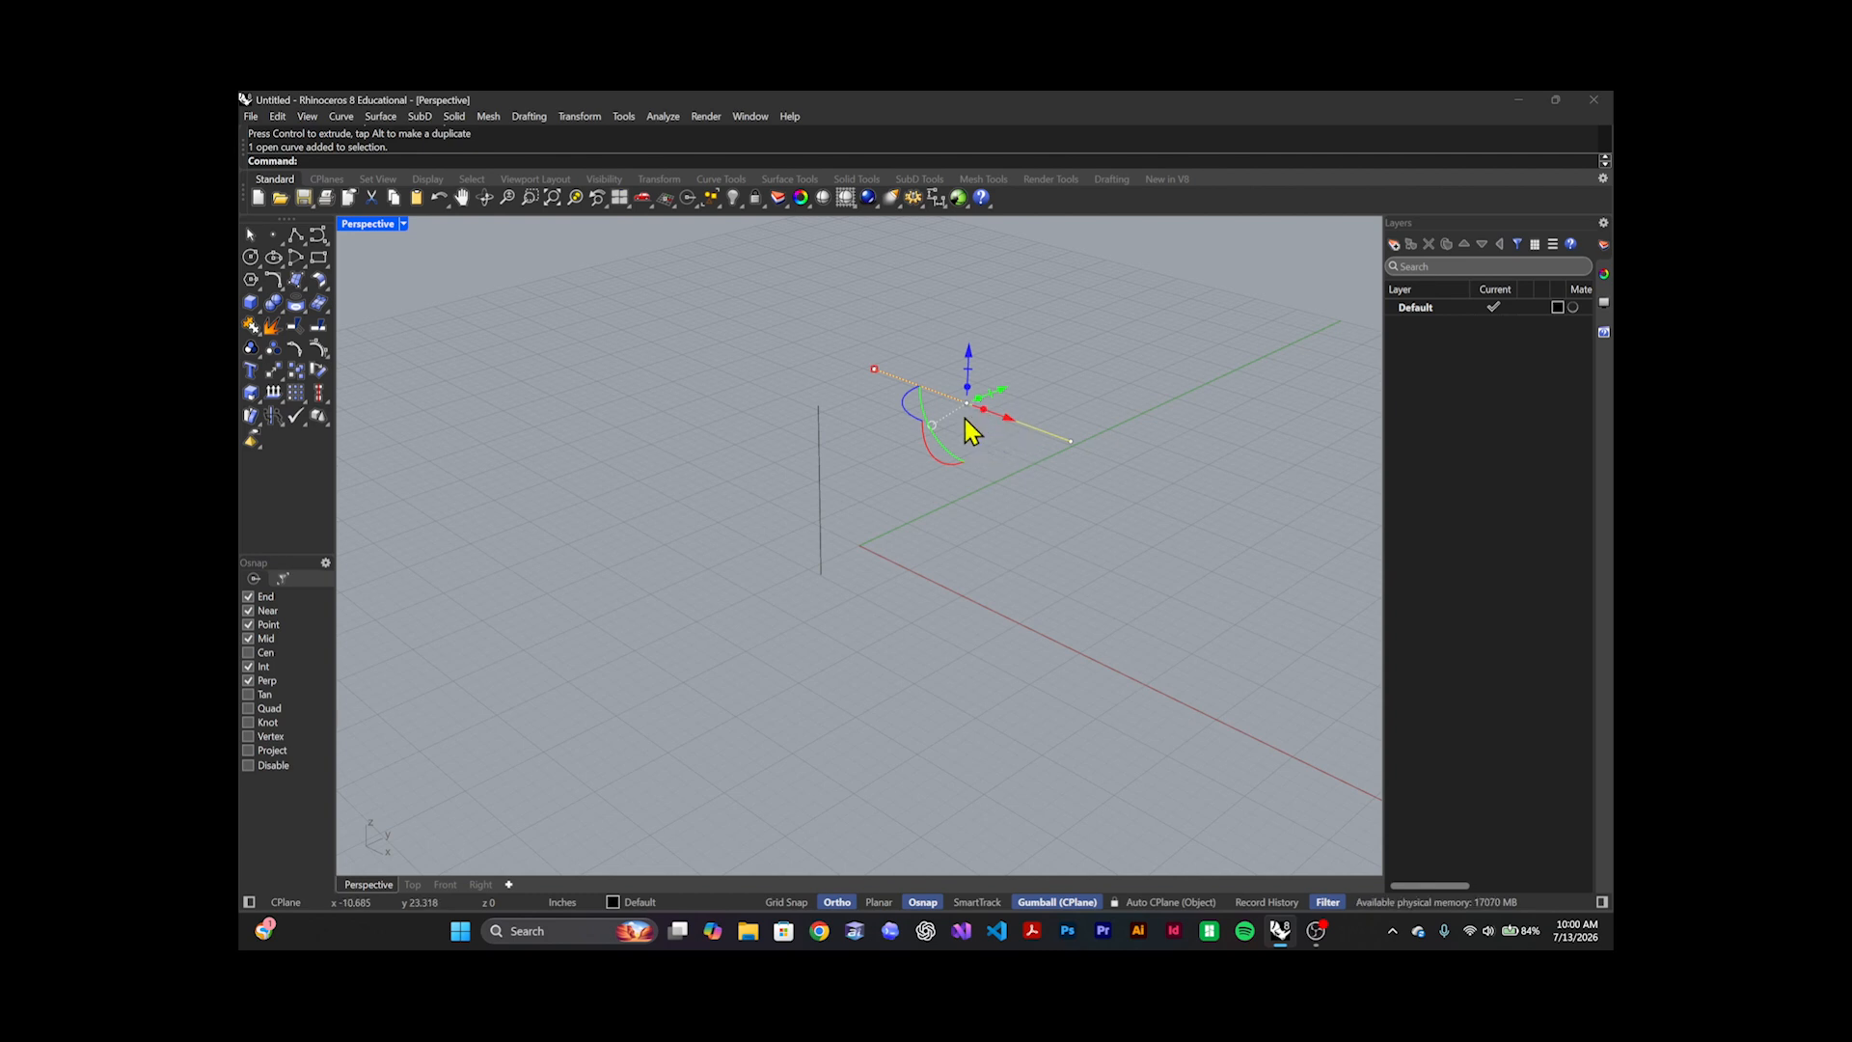
{"action": "scroll", "coordinate": [988, 448], "scroll_direction": "up", "scroll_amount": 2}
{"action": "left_click", "coordinate": [985, 451]}
{"action": "left_click", "coordinate": [1010, 411]}
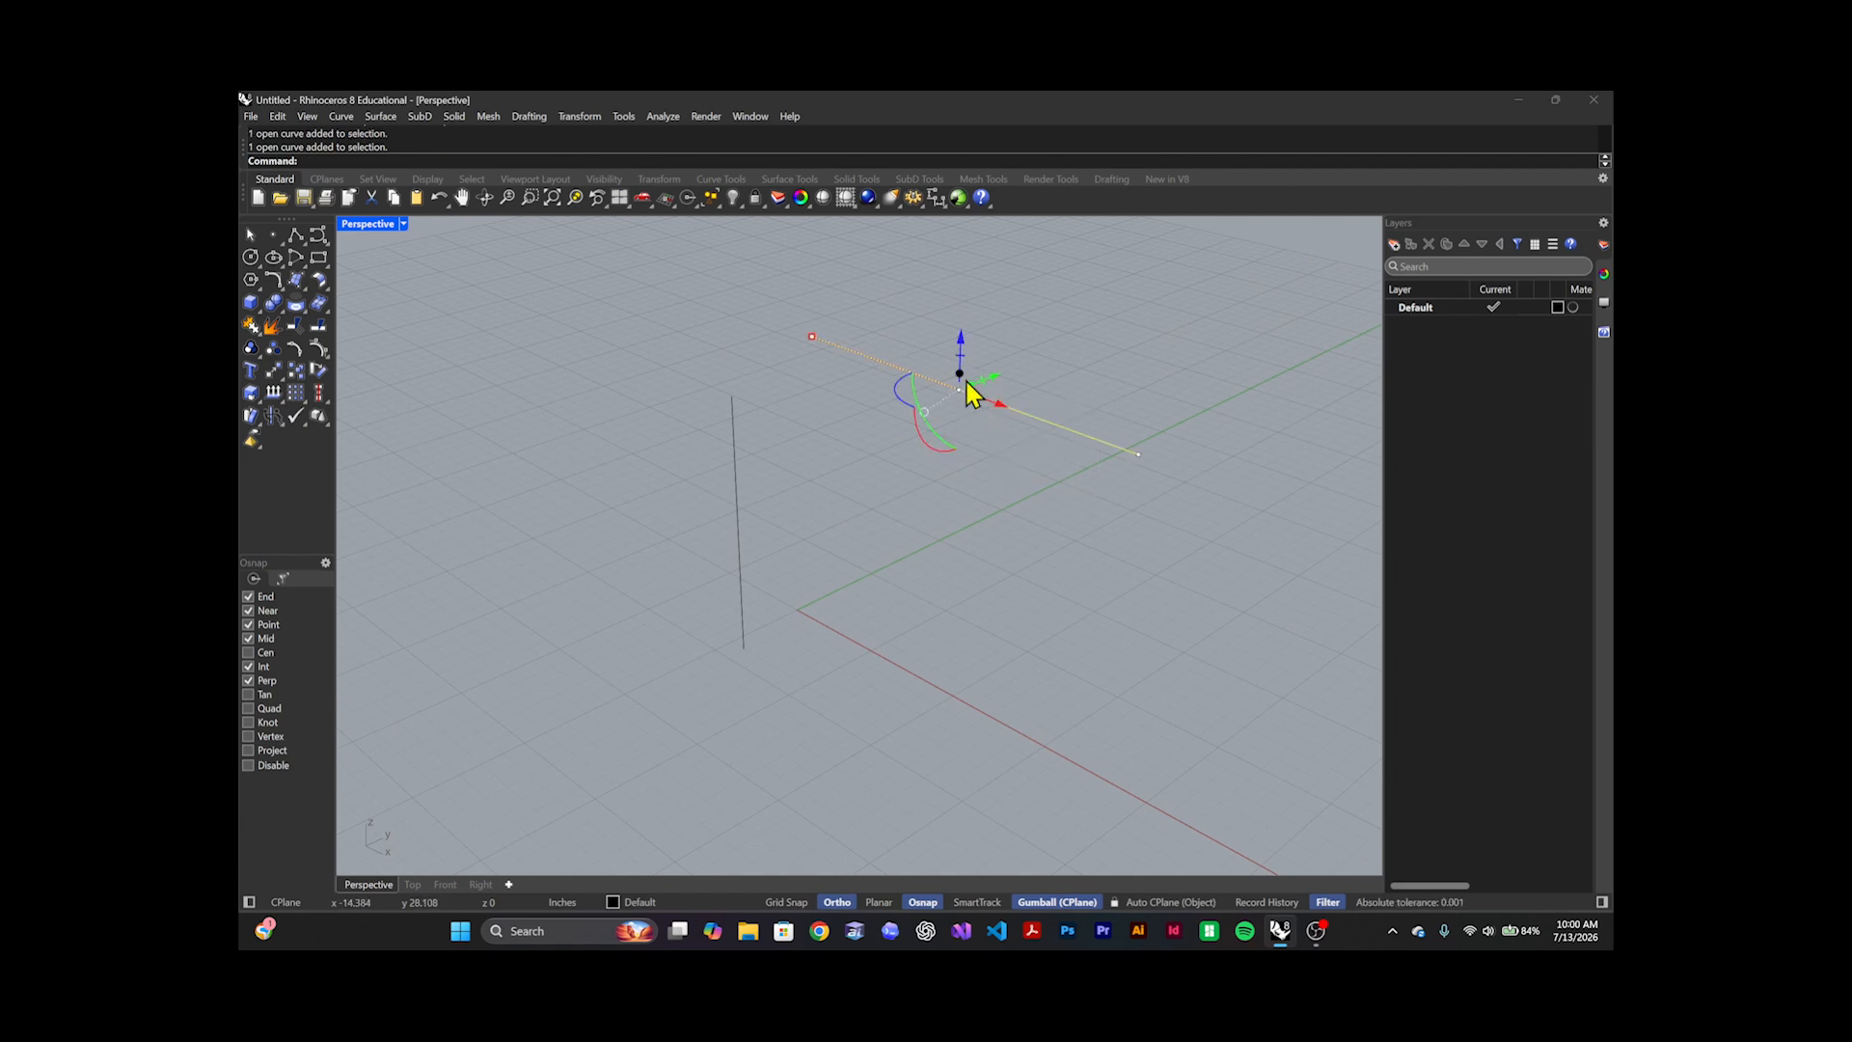
{"action": "left_click", "coordinate": [1035, 430]}
{"action": "left_click", "coordinate": [1035, 427]}
{"action": "left_click", "coordinate": [1107, 400]}
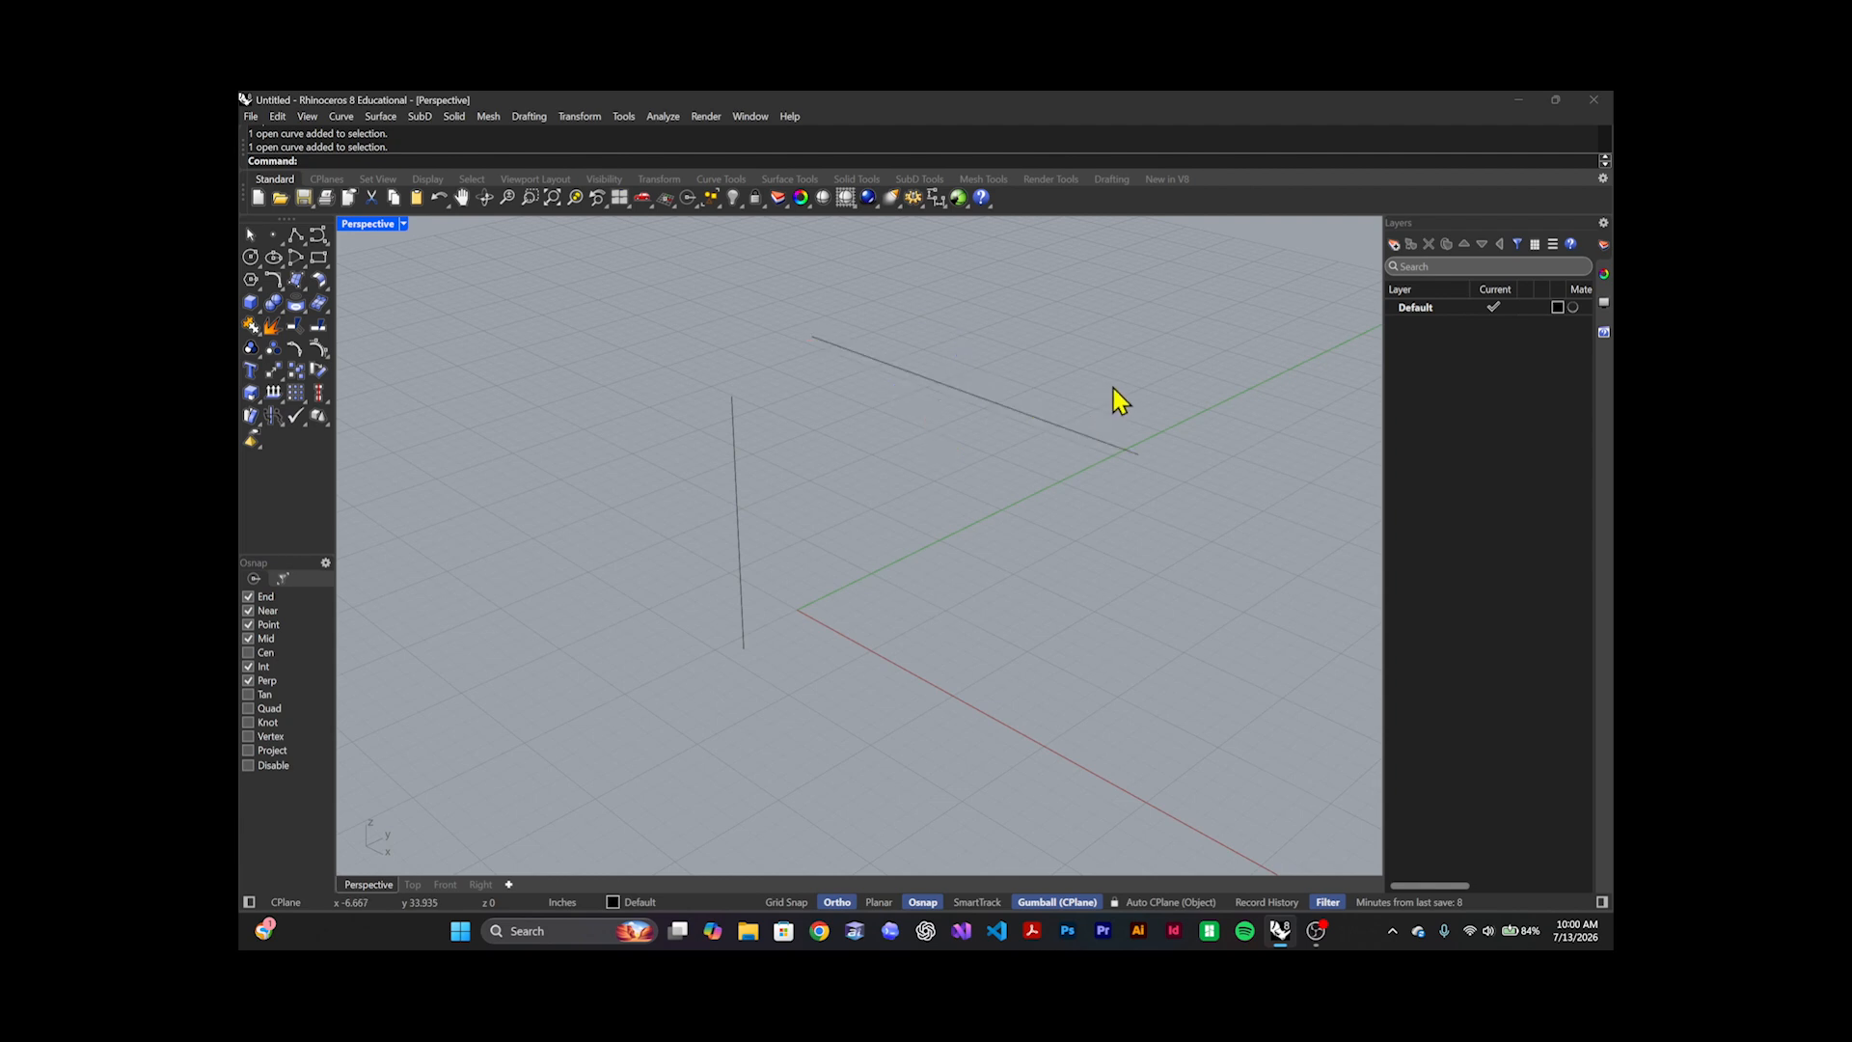
{"action": "left_click", "coordinate": [1071, 432]}
{"action": "left_click", "coordinate": [1090, 401]}
{"action": "left_click", "coordinate": [1054, 463]}
{"action": "left_click", "coordinate": [1104, 380]}
Extrude the horizontal line downward into a vertical surface with the Gumball and set the Perspective viewport's display mode to Shaded
{"action": "left_click", "coordinate": [1040, 446]}
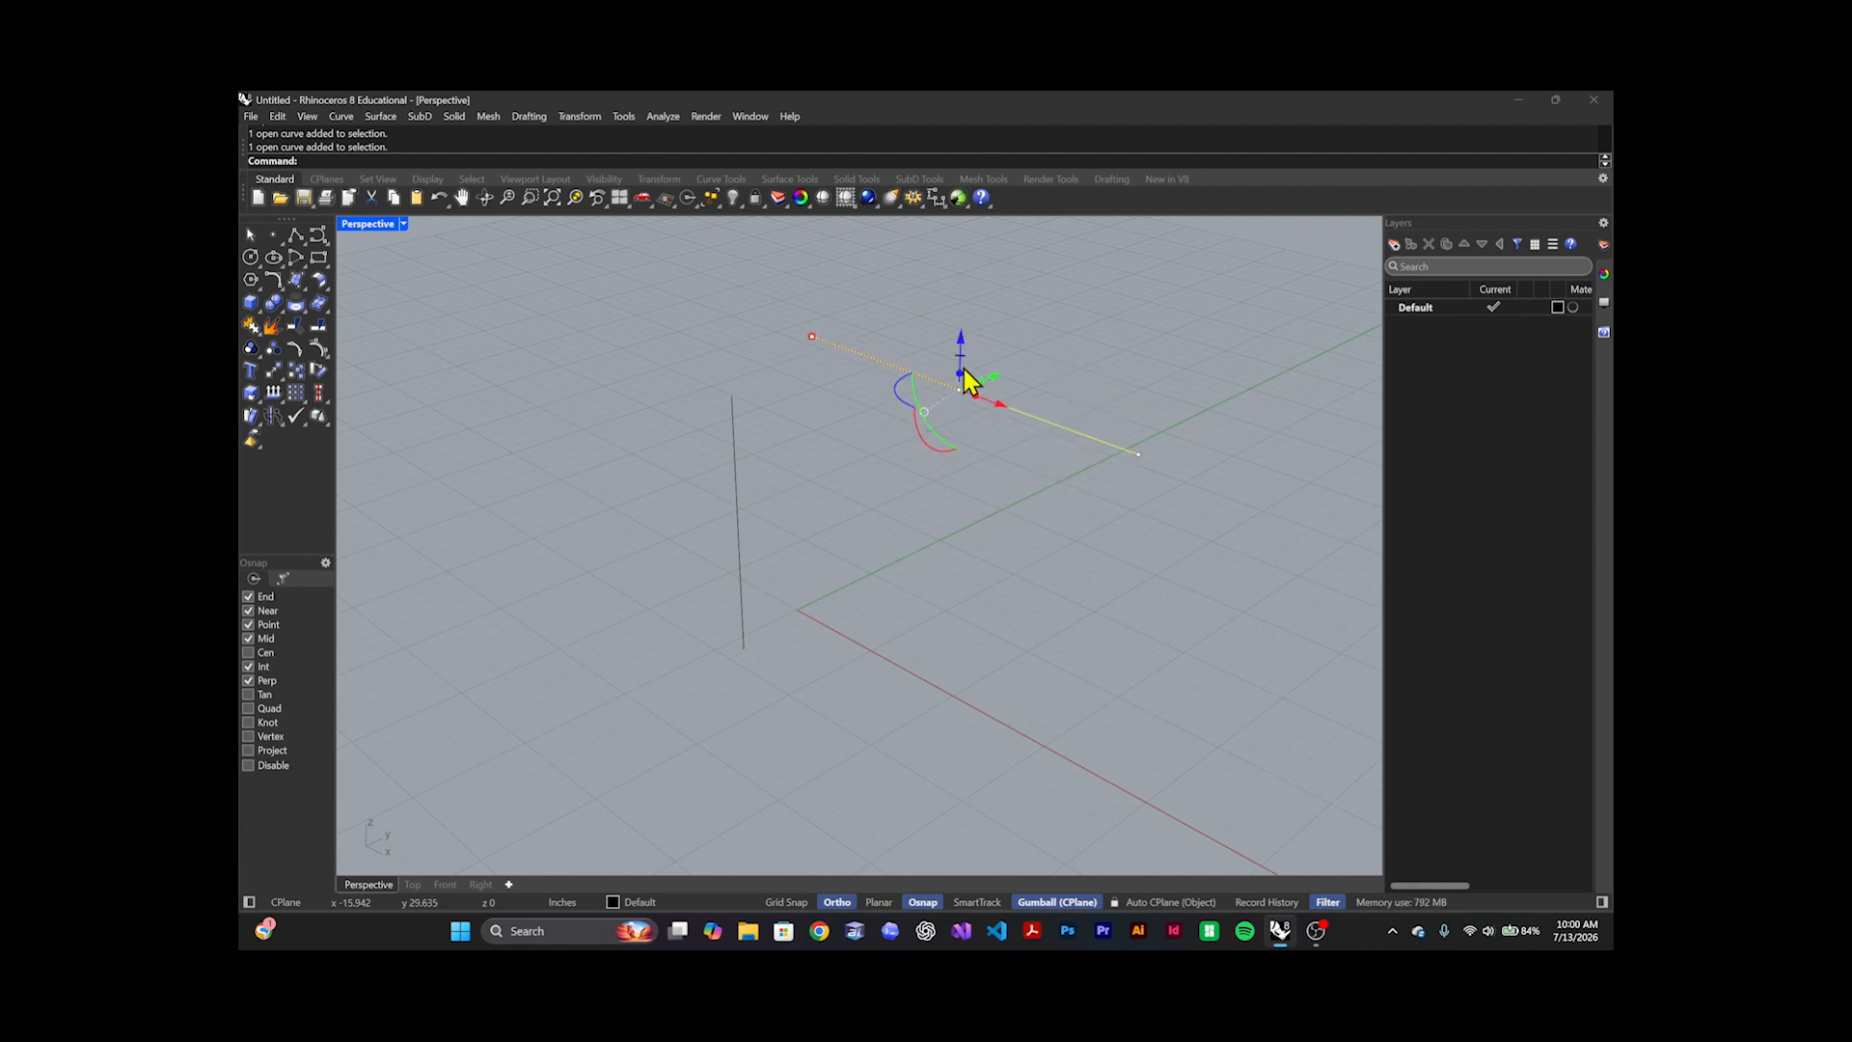
{"action": "left_click_drag", "start_coordinate": [963, 376], "coordinate": [994, 637]}
{"action": "left_click", "coordinate": [1190, 615]}
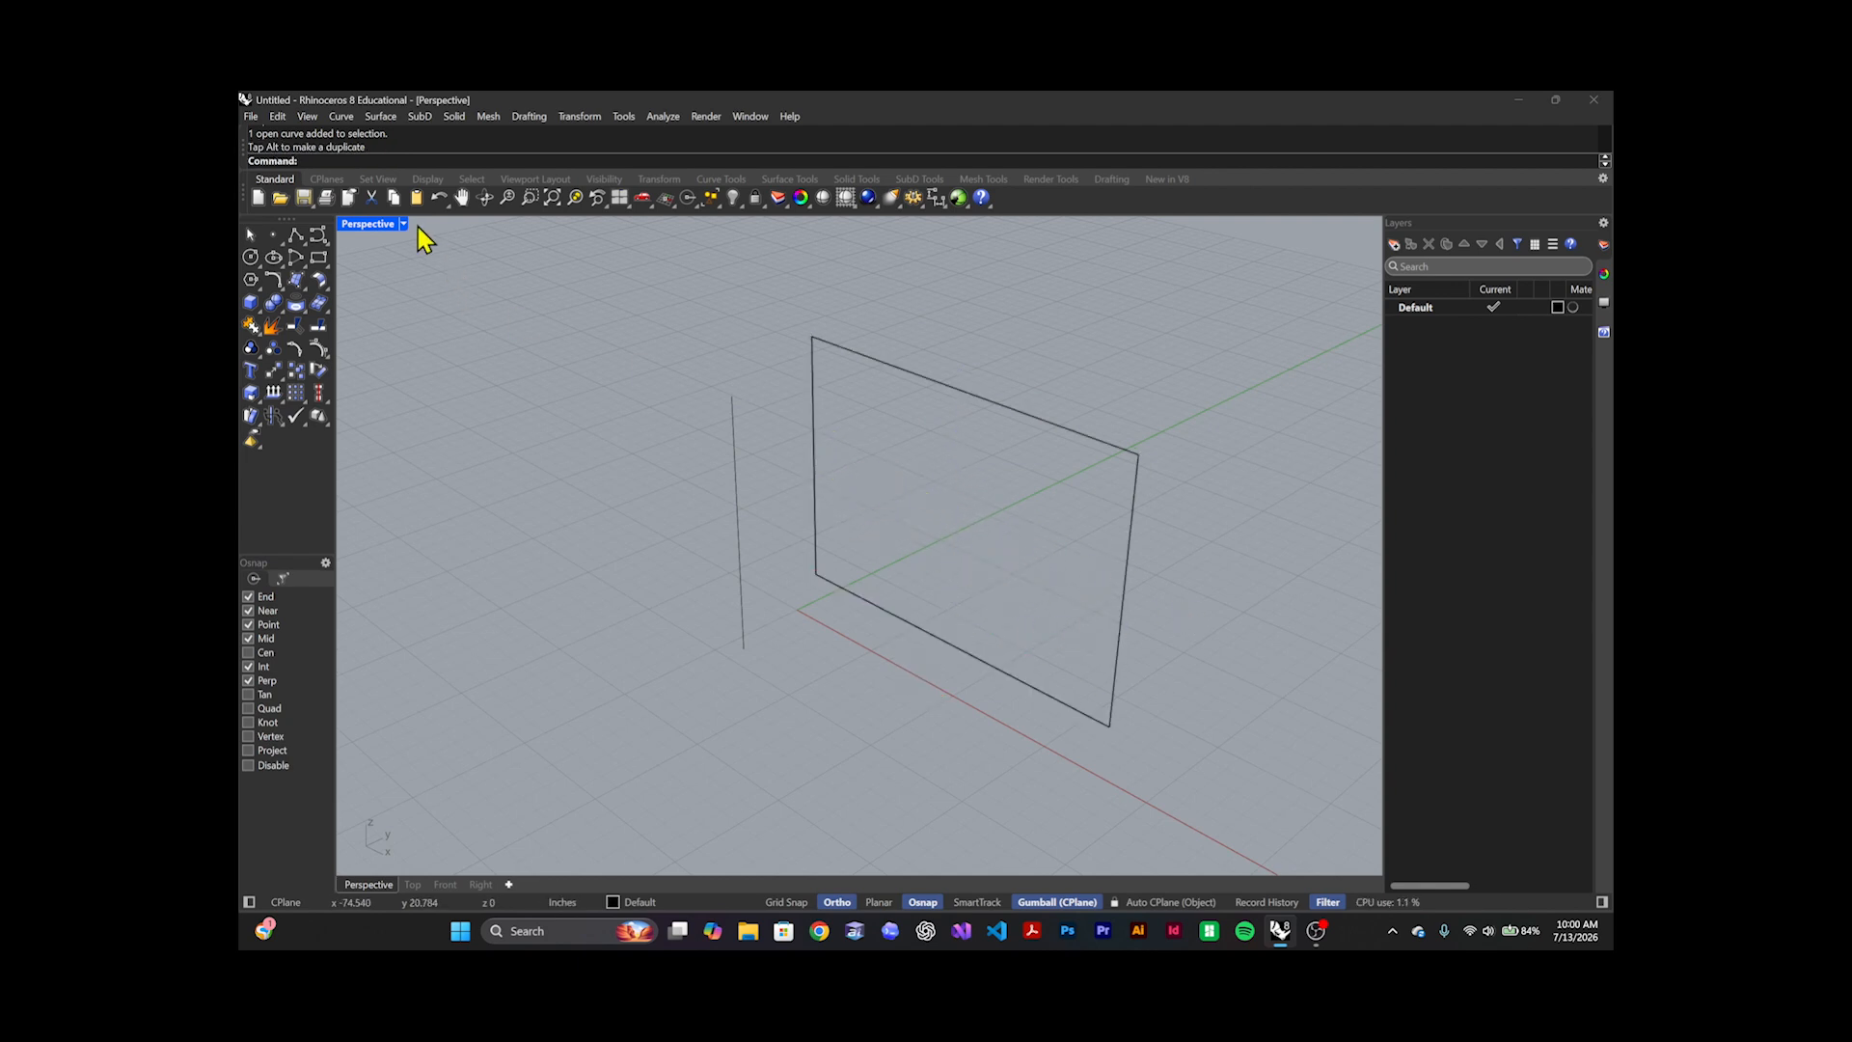
{"action": "left_click", "coordinate": [403, 225]}
{"action": "left_click", "coordinate": [425, 305]}
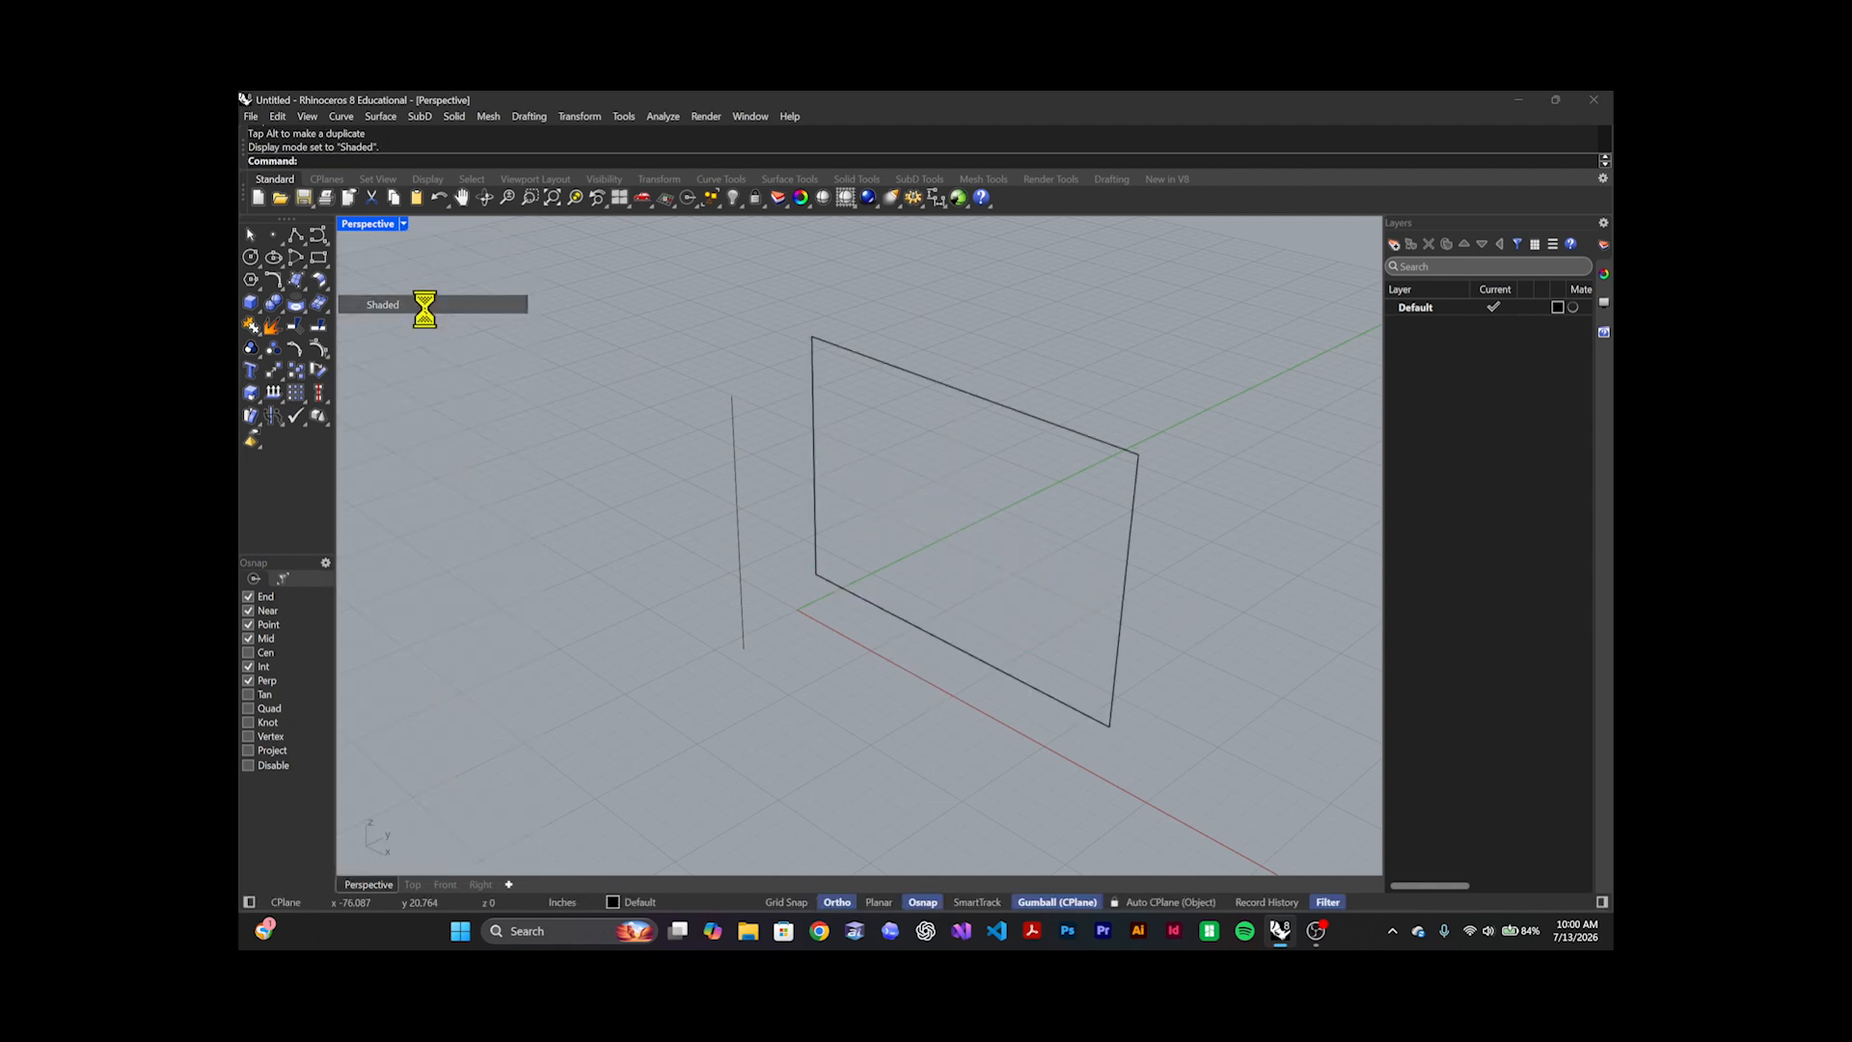
View the shaded surface from another angle and delete it, keeping the line it was extruded from
{"action": "mouse_move", "coordinate": [934, 473]}
{"action": "right_mouse_down"}
{"action": "mouse_move", "coordinate": [975, 500]}
{"action": "mouse_move", "coordinate": [907, 494]}
{"action": "right_mouse_up"}
{"action": "left_click", "coordinate": [904, 491]}
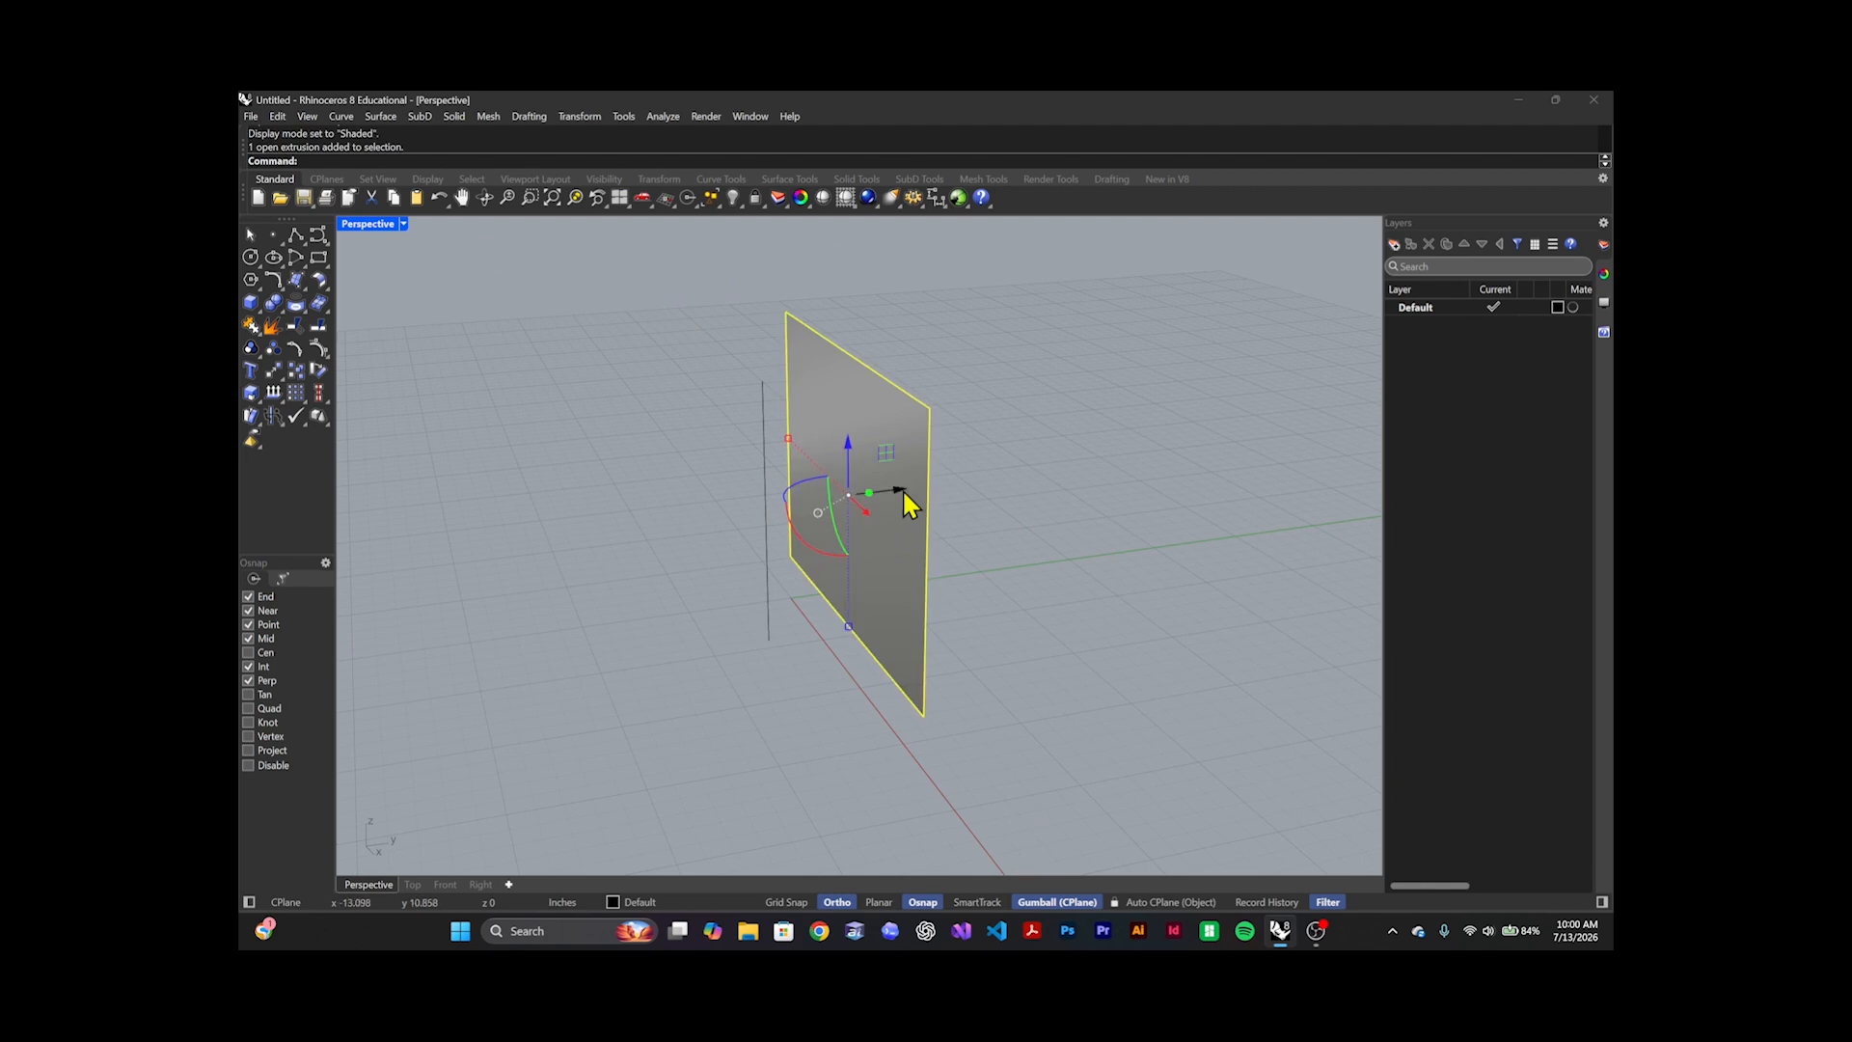
{"action": "key", "text": "Delete"}
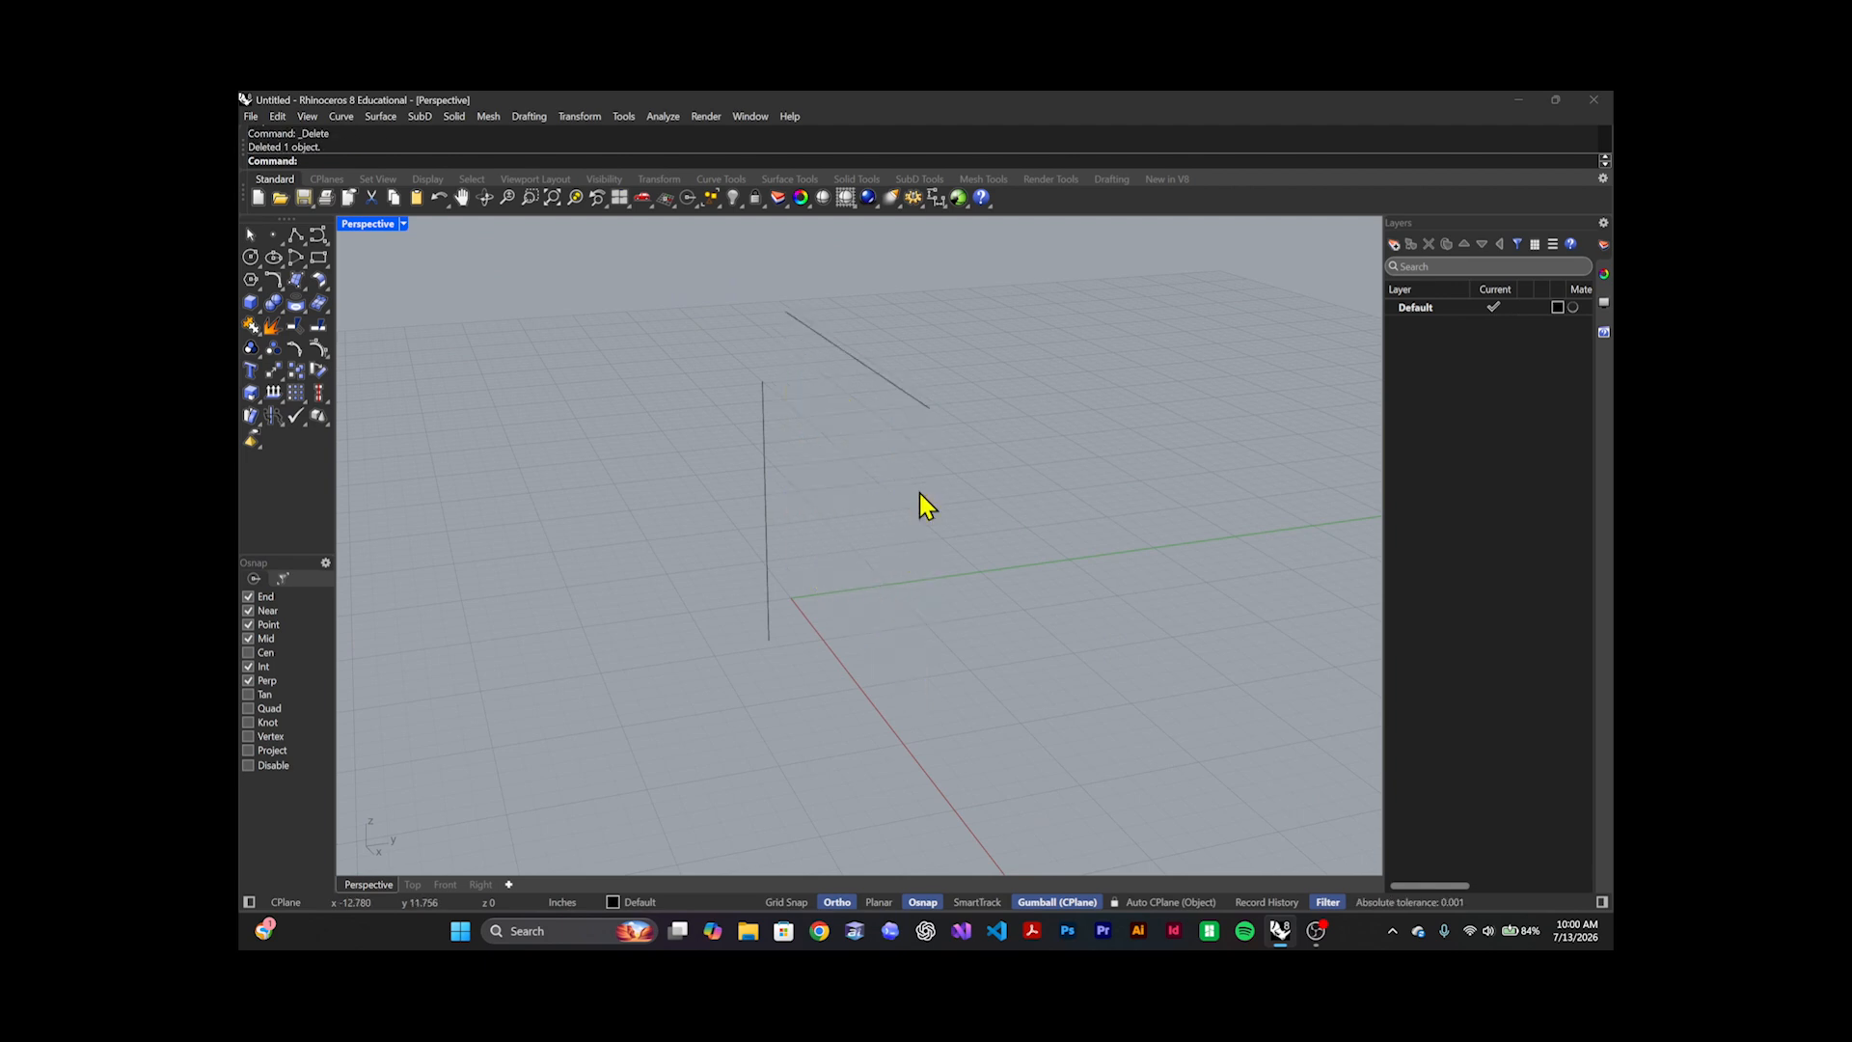
Extrude the horizontal line downward with the Gumball's vertical extrude handle once more and delete the resulting surface
{"action": "left_click", "coordinate": [864, 376]}
{"action": "left_click_drag", "start_coordinate": [847, 339], "coordinate": [848, 589], "text": "ctrl"}
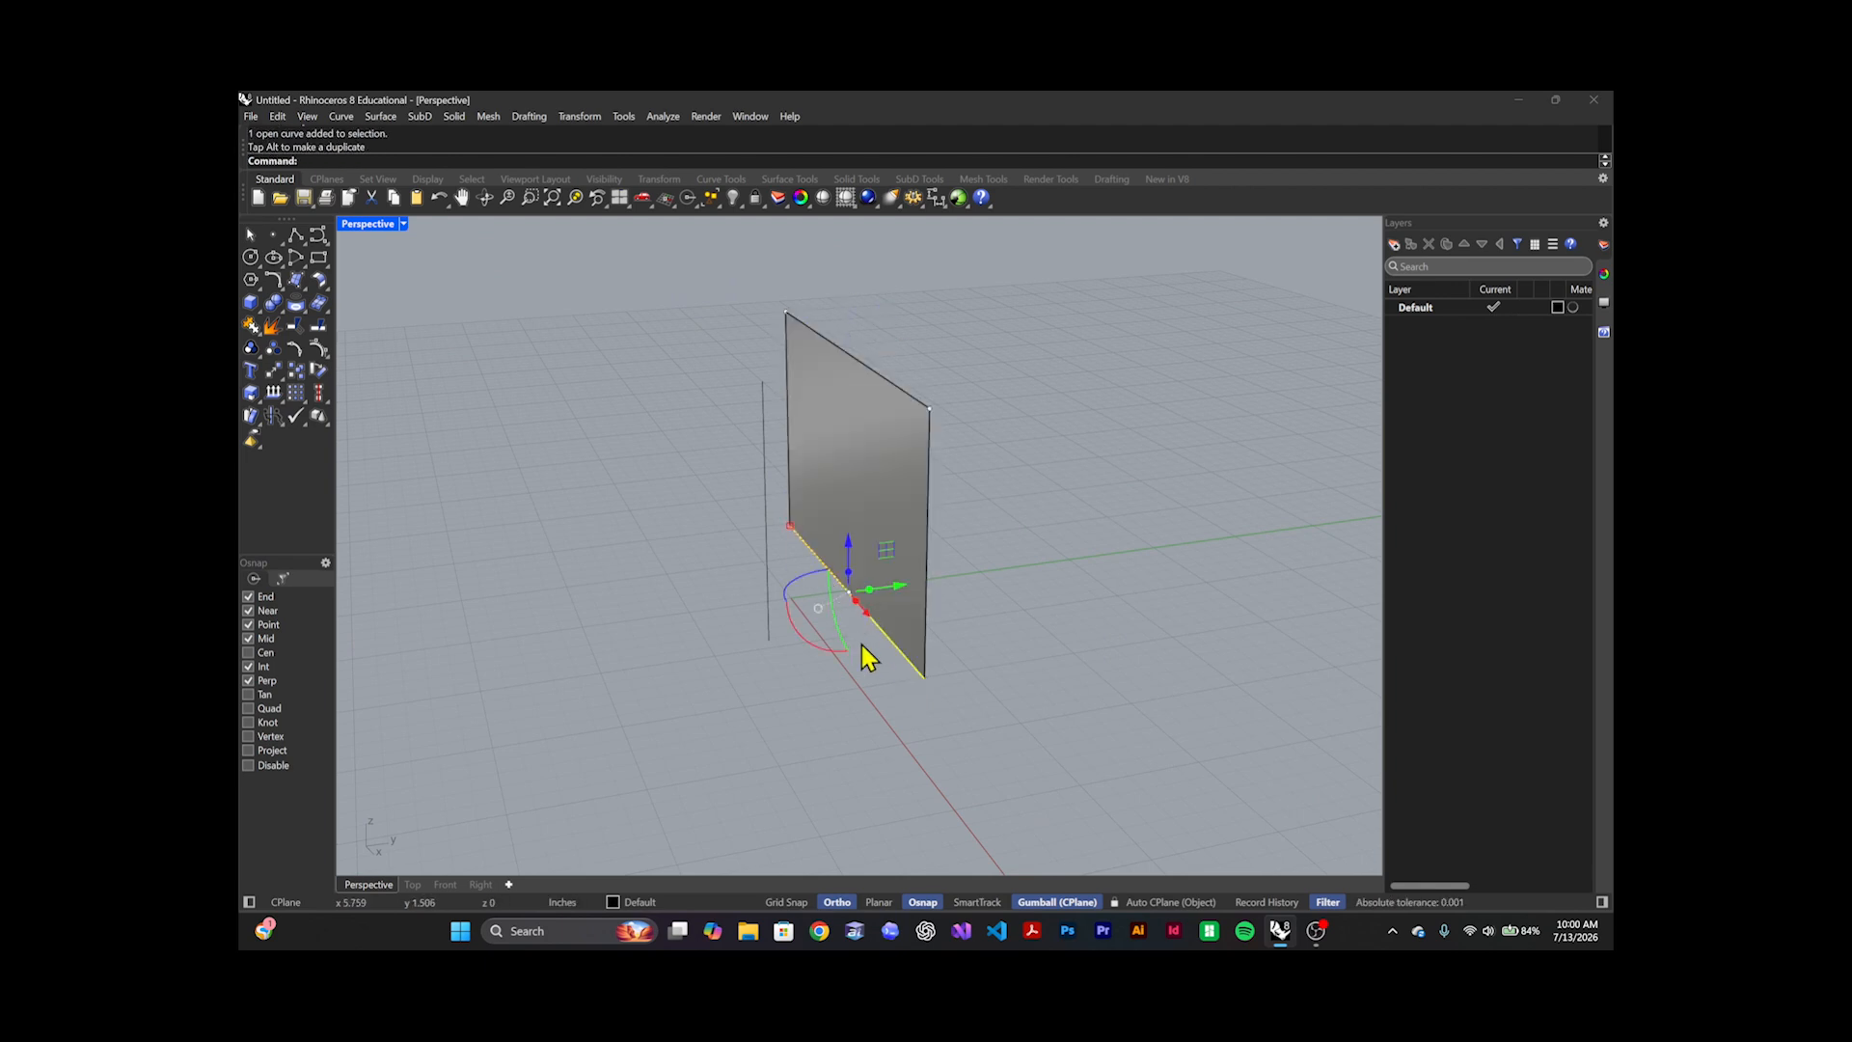
{"action": "left_click", "coordinate": [922, 485]}
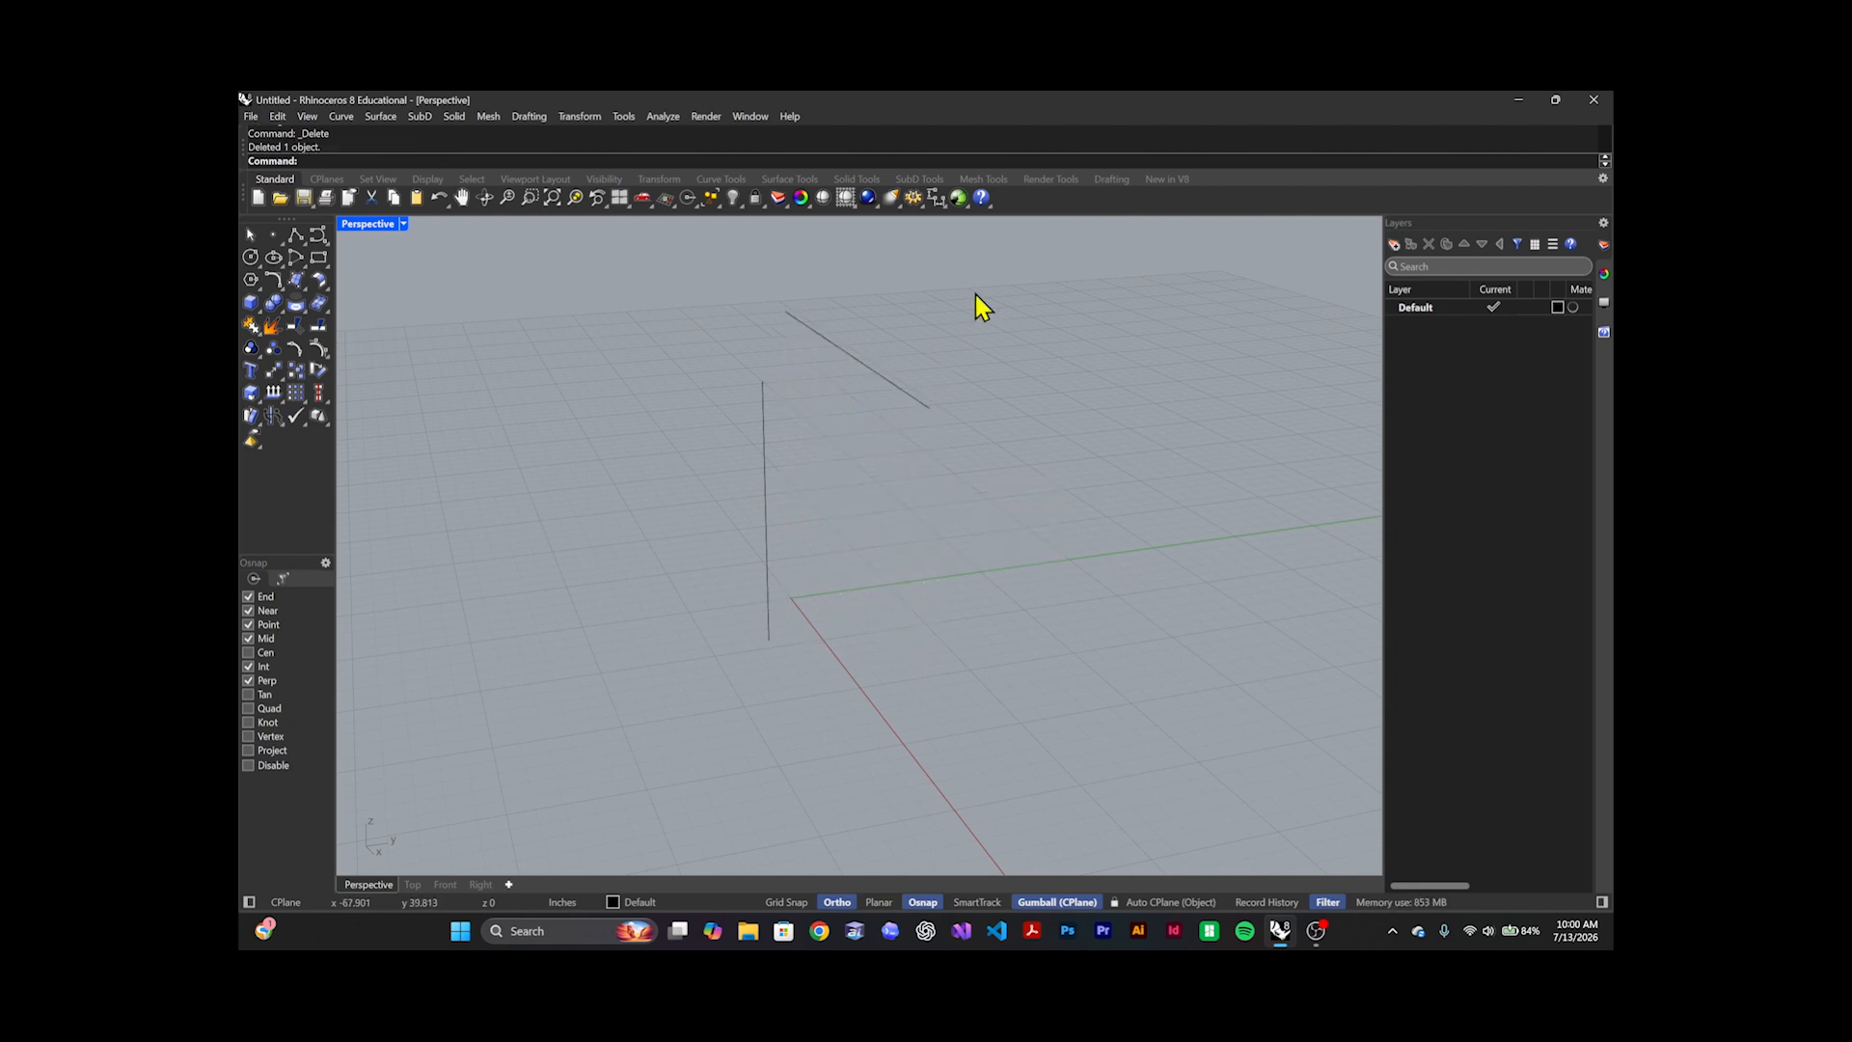
Delete both the horizontal and the vertical line to clear the Perspective viewport
{"action": "left_click_drag", "start_coordinate": [979, 289], "coordinate": [710, 521]}
{"action": "key", "text": "Delete"}
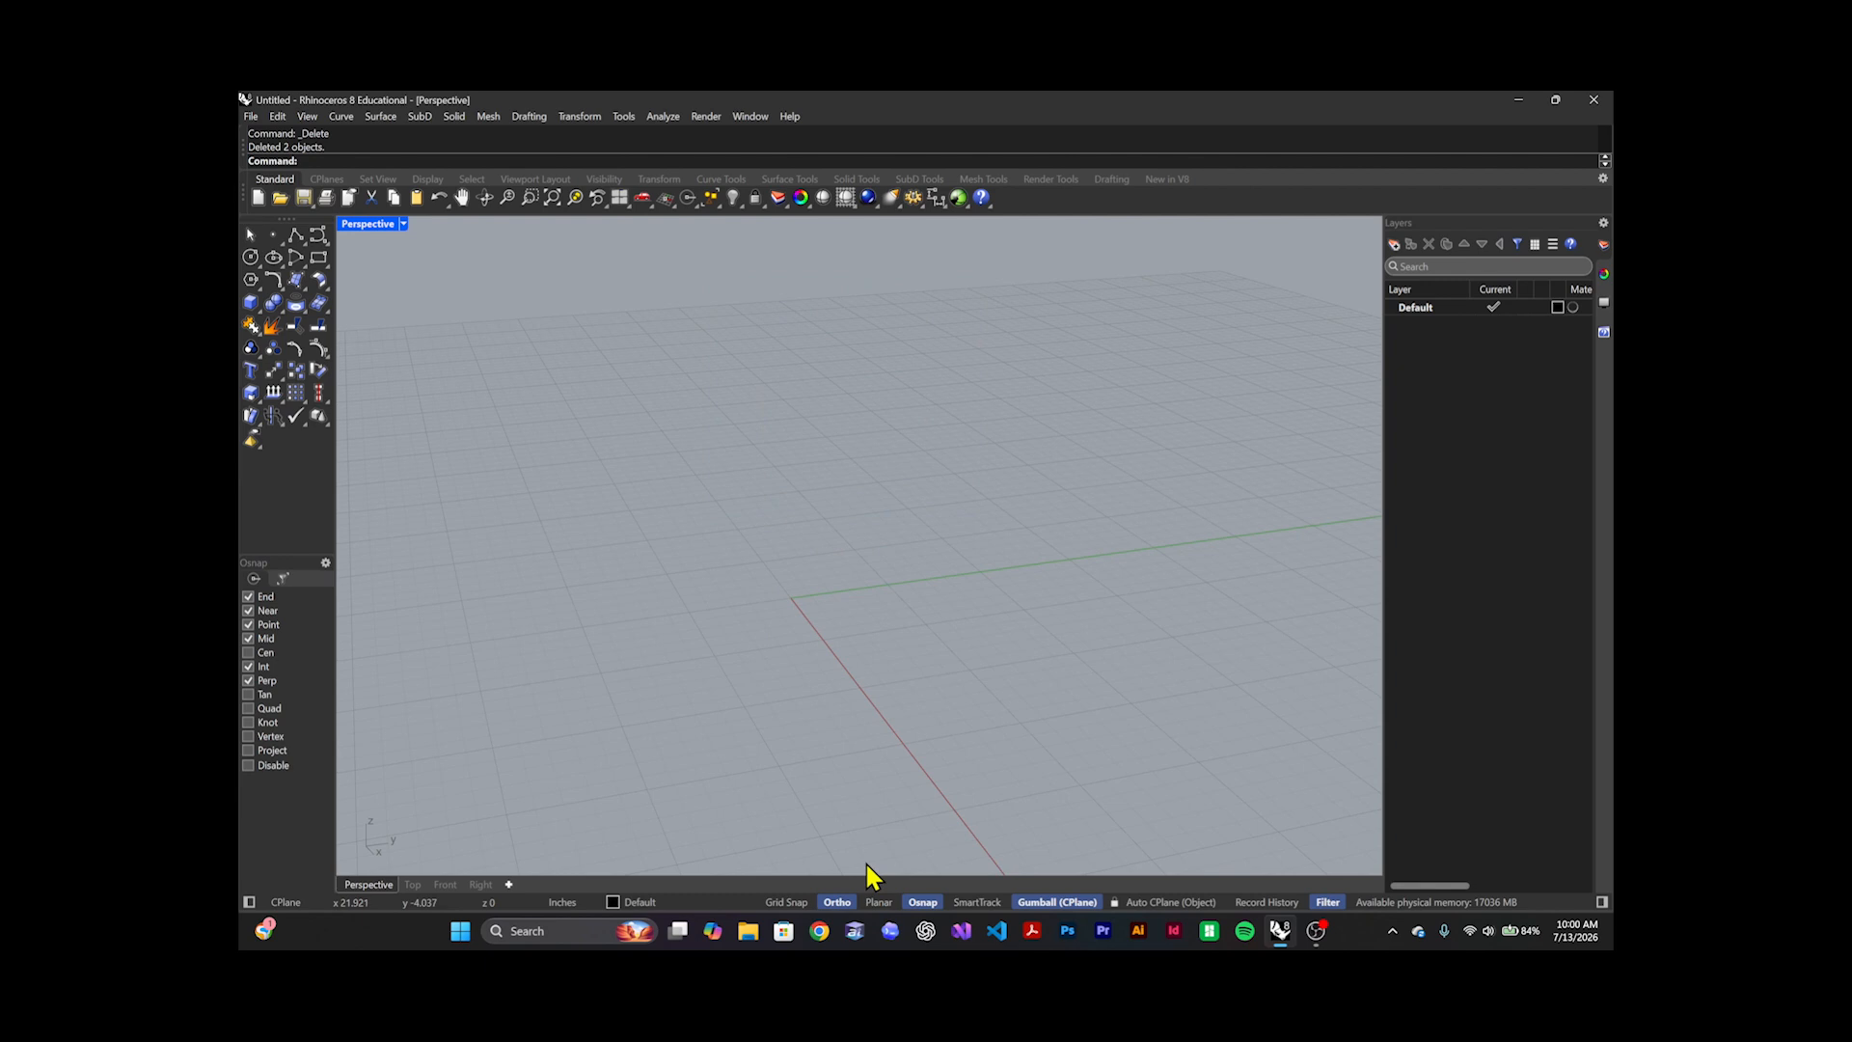
{"action": "right_click_drag", "start_coordinate": [765, 690], "coordinate": [777, 645]}
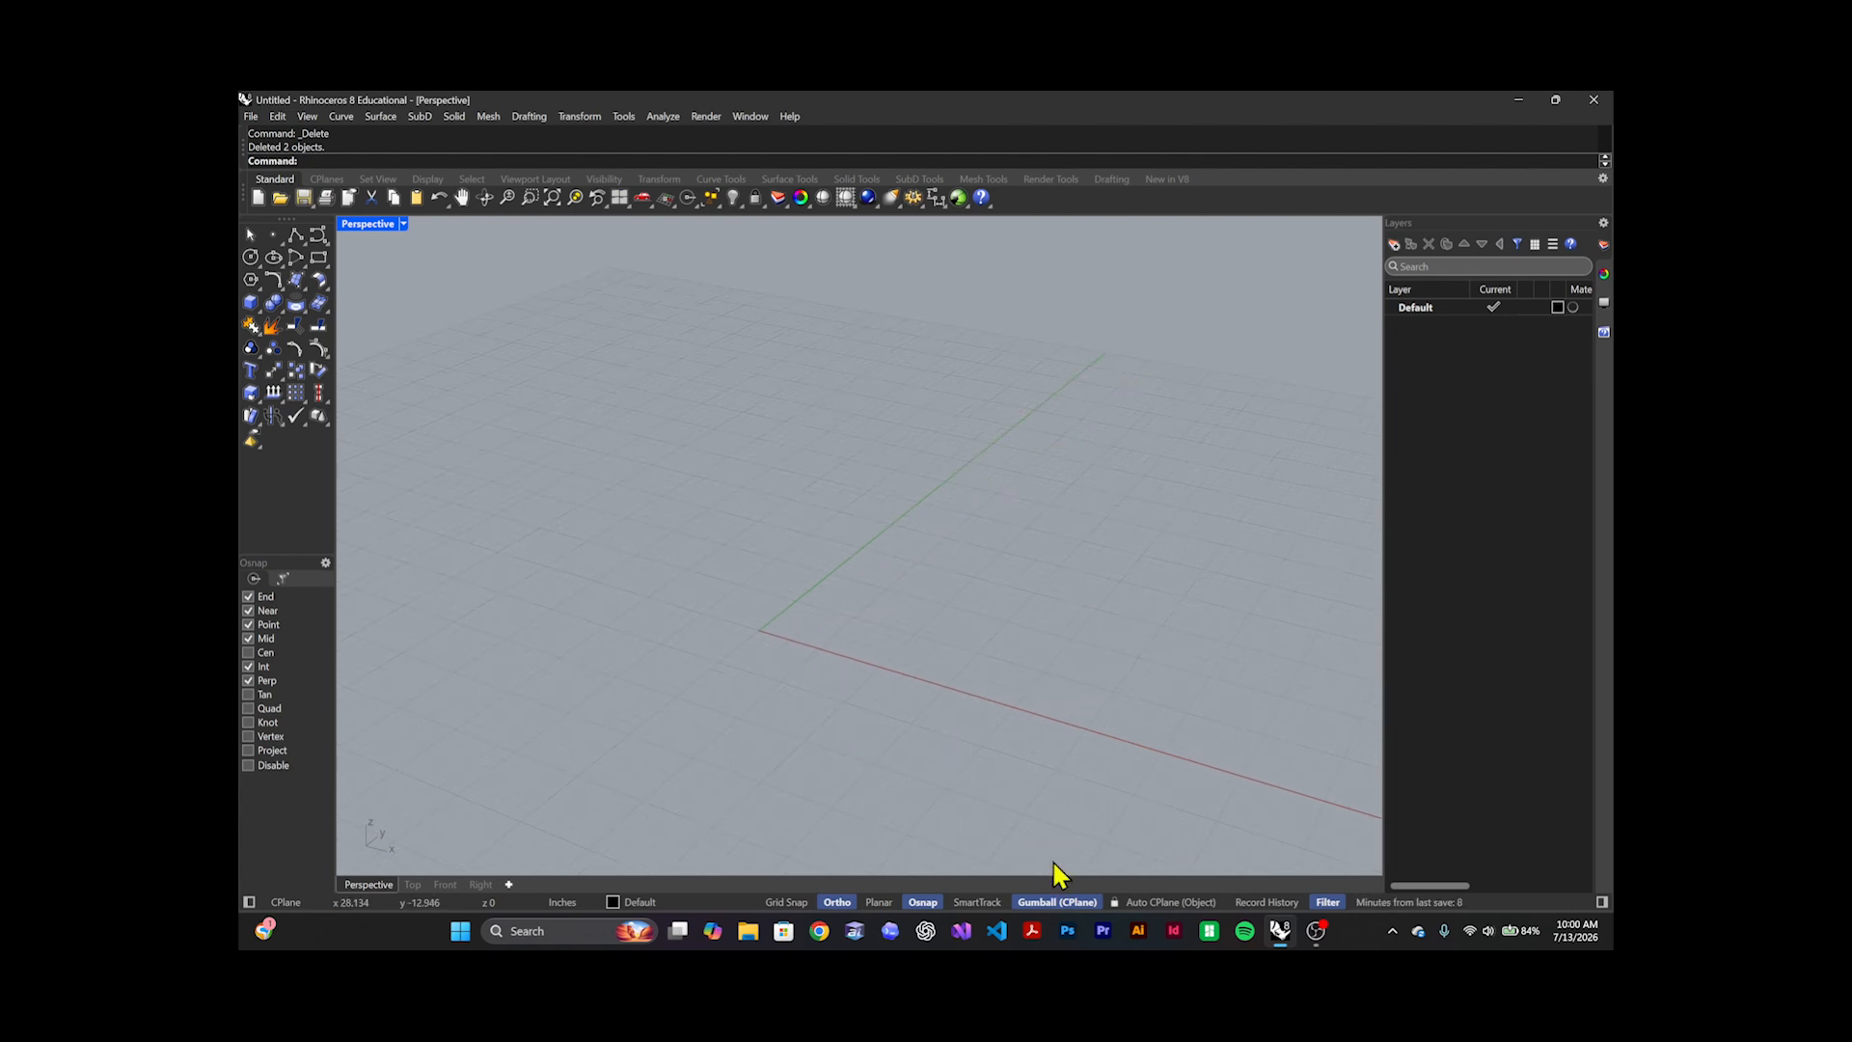